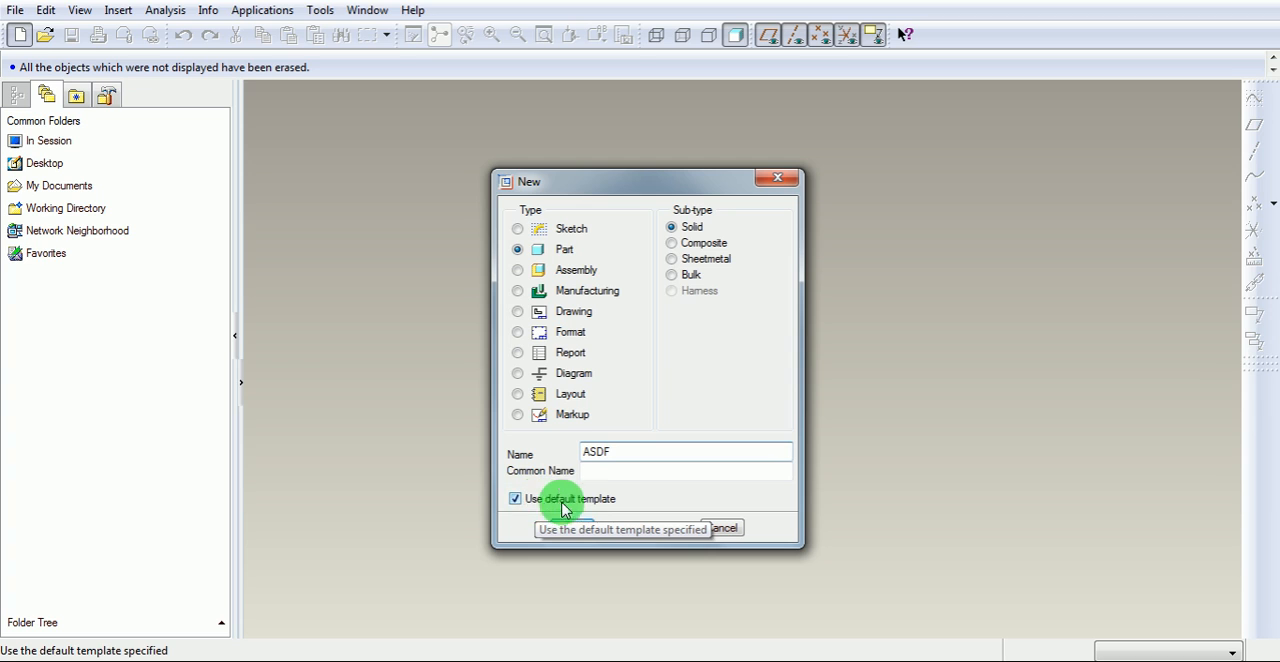
Create the solid part ASDF without the default template, using the mmns_part_solid template.
{"action": "left_click", "coordinate": [552, 502]}
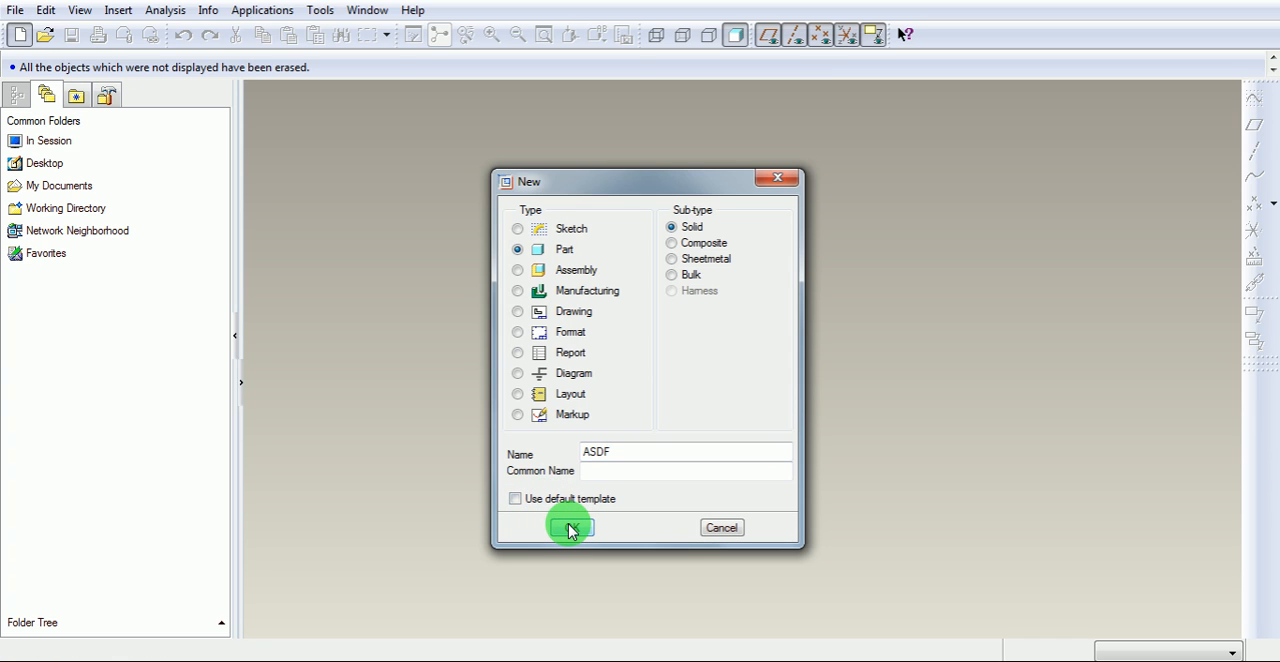
{"action": "left_click", "coordinate": [571, 528]}
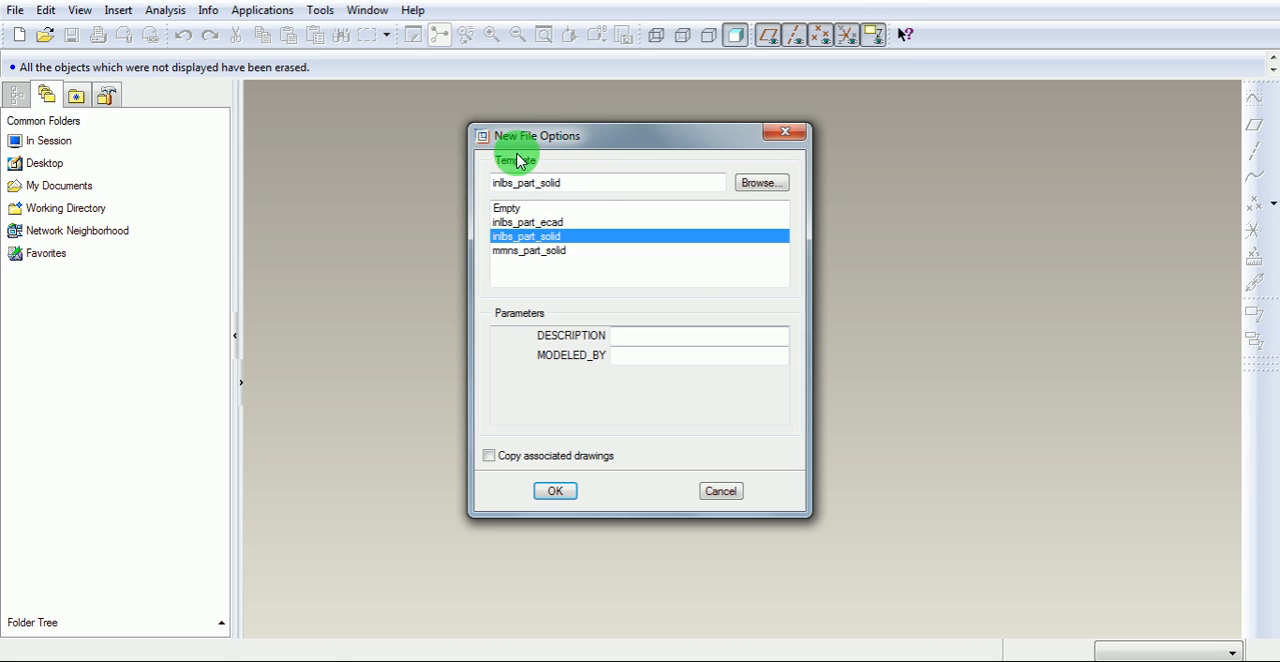
{"action": "left_click", "coordinate": [512, 252]}
{"action": "left_click", "coordinate": [556, 491]}
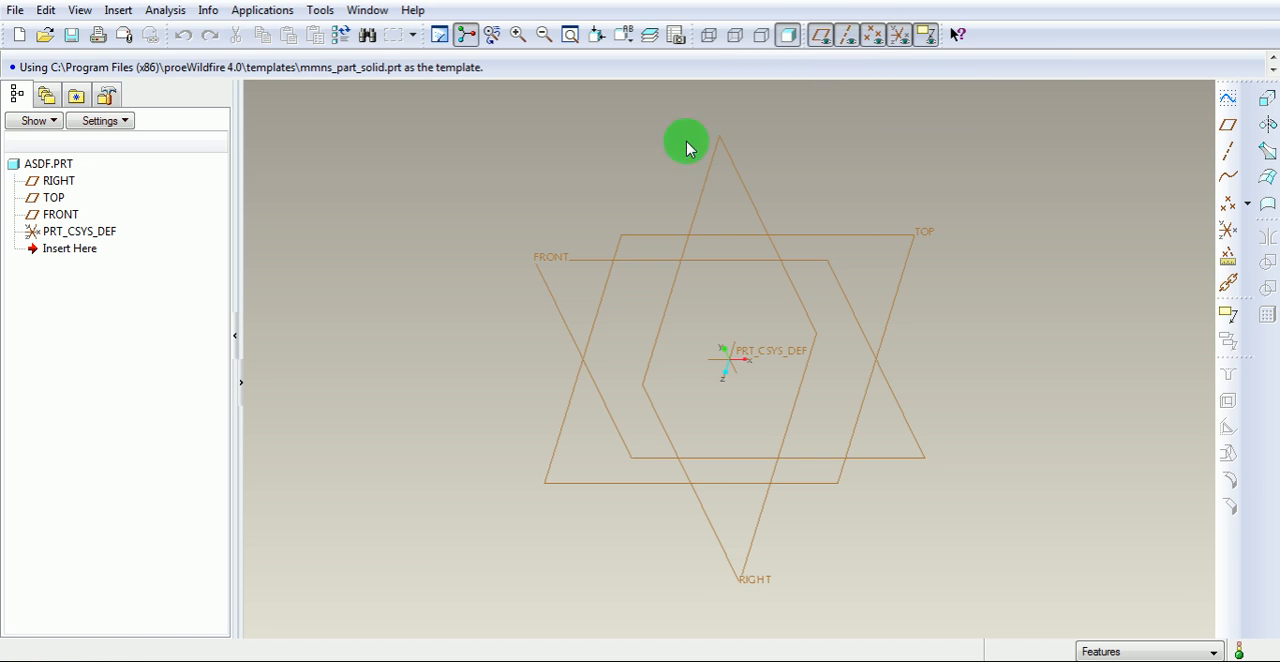
{"action": "left_click", "coordinate": [62, 183]}
{"action": "left_click", "coordinate": [54, 198]}
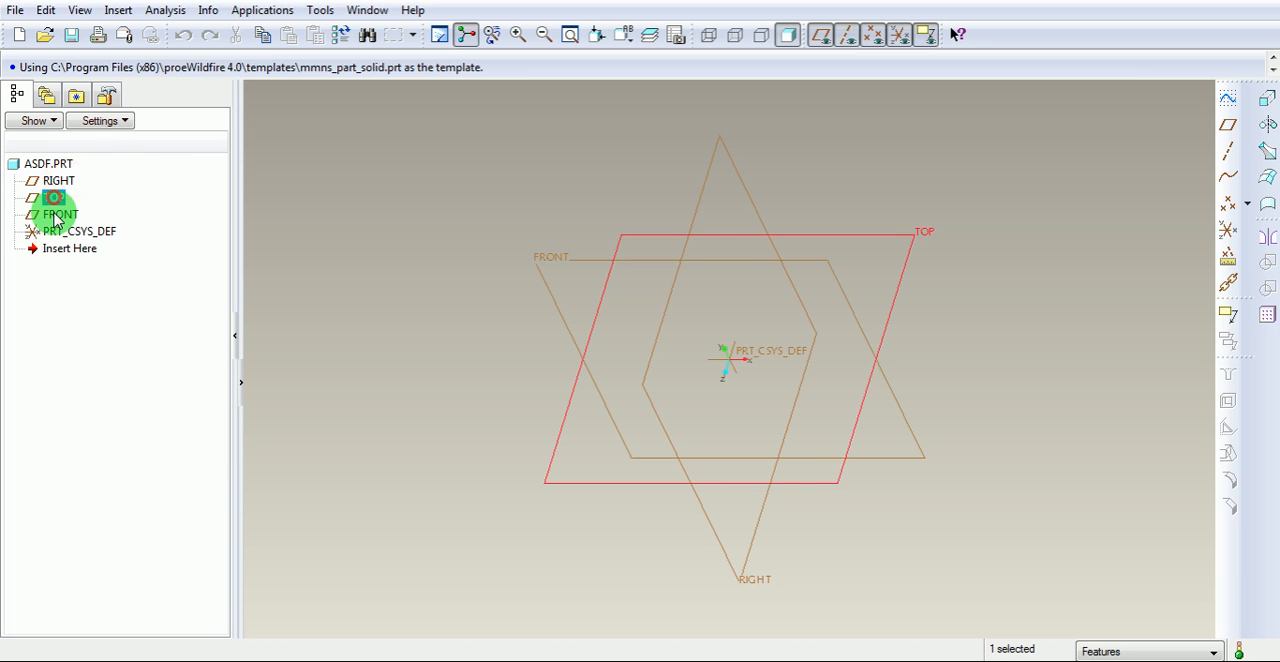
{"action": "left_click", "coordinate": [60, 214]}
{"action": "left_click", "coordinate": [59, 233]}
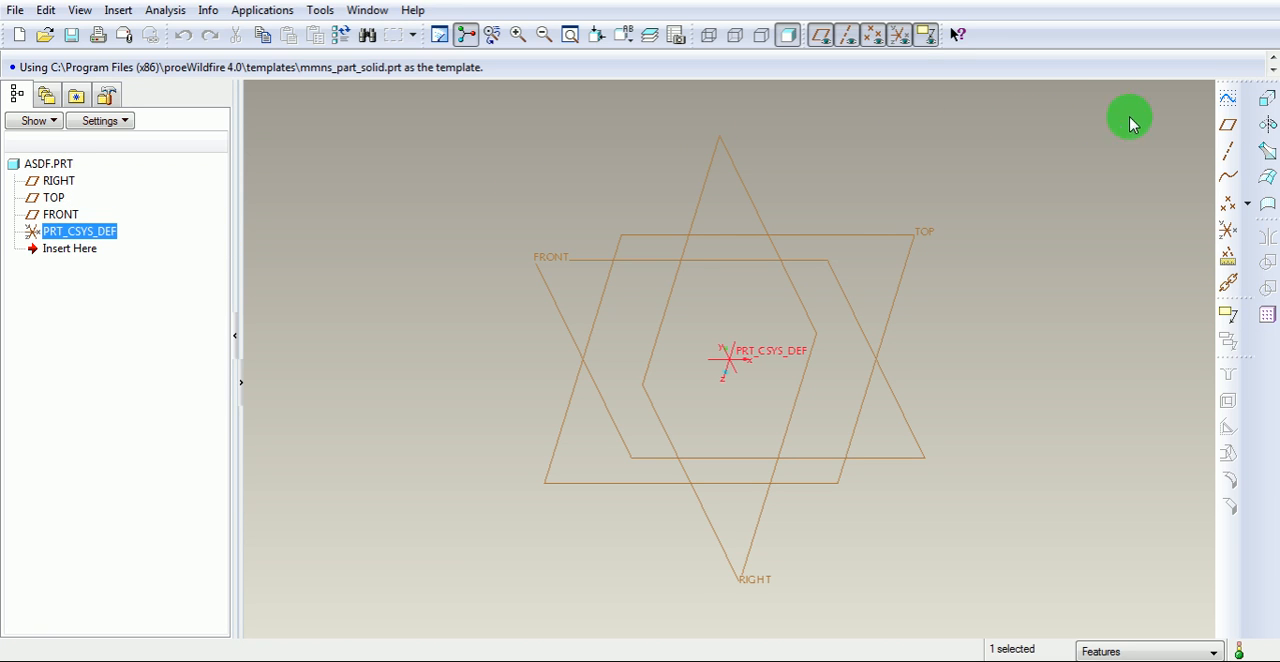
Start a sketch on the FRONT datum plane, with the RIGHT datum plane as the reference and Right orientation.
{"action": "left_click", "coordinate": [1229, 101]}
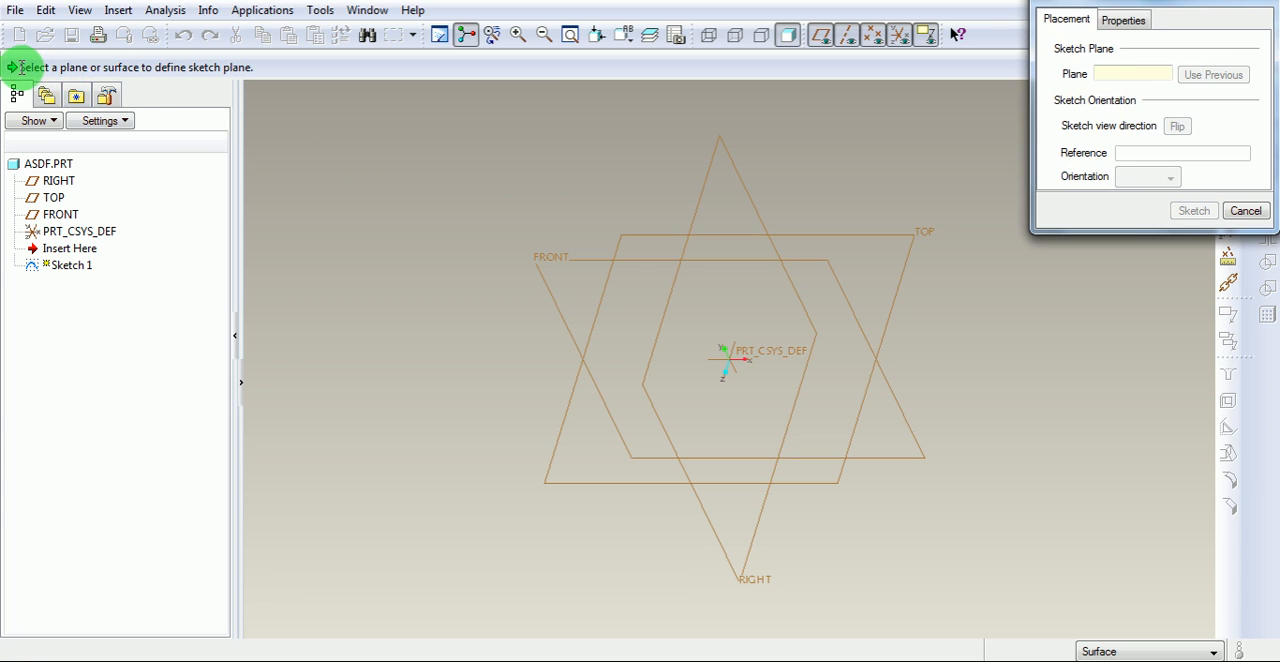
{"action": "left_click_drag", "start_coordinate": [22, 67], "coordinate": [269, 67]}
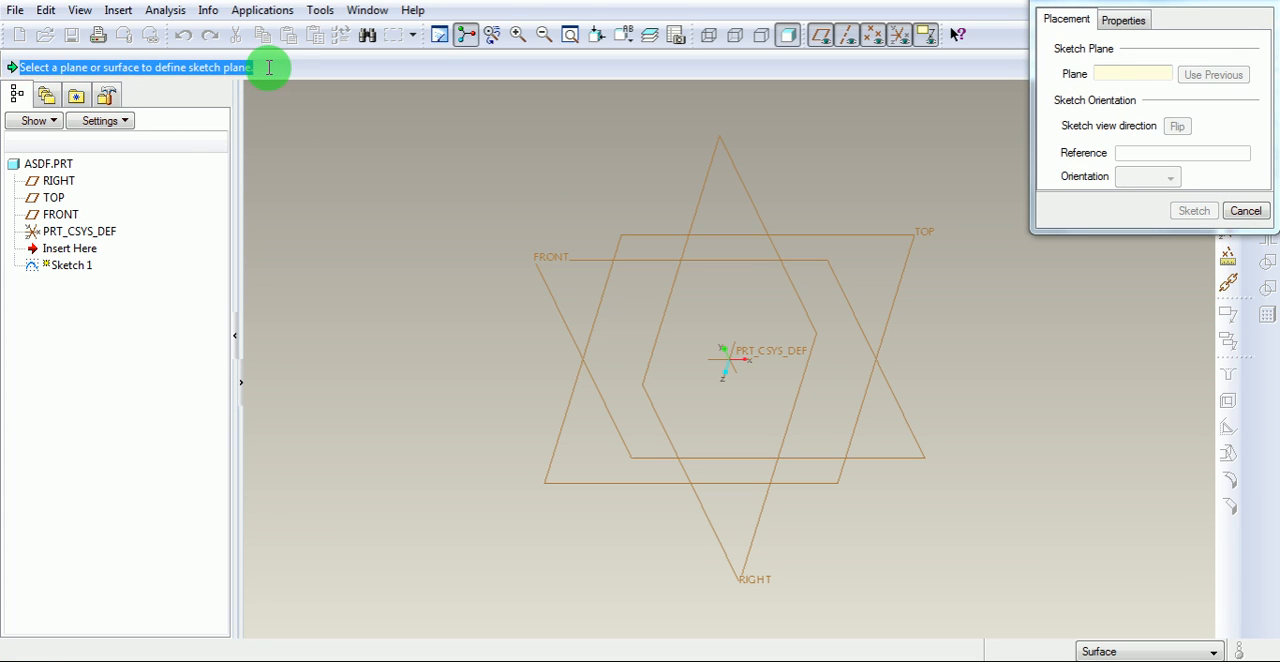
{"action": "left_click", "coordinate": [557, 263]}
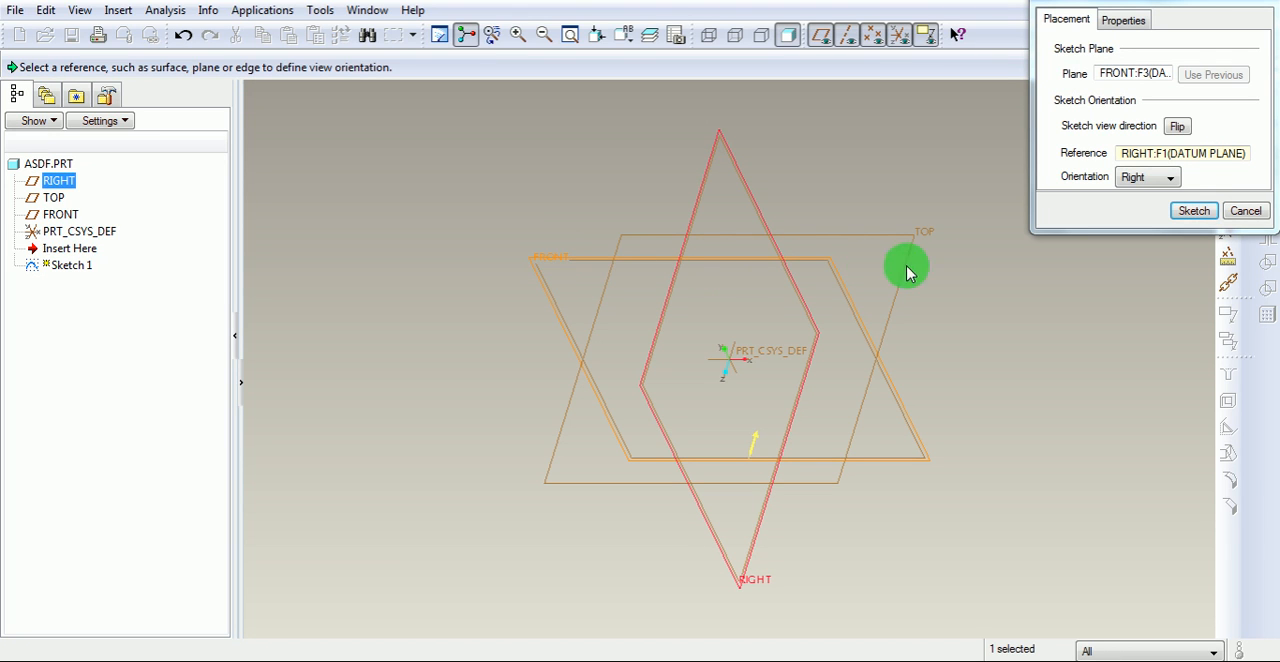
{"action": "left_click", "coordinate": [1193, 211]}
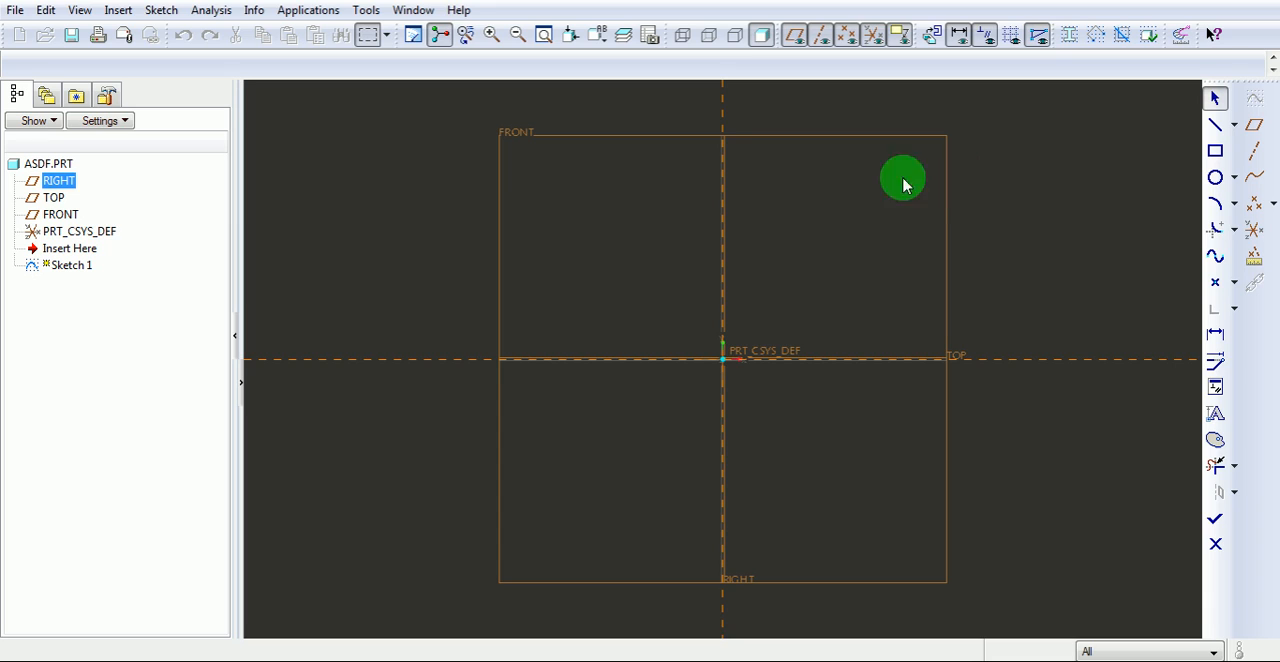
{"action": "left_click", "coordinate": [724, 118]}
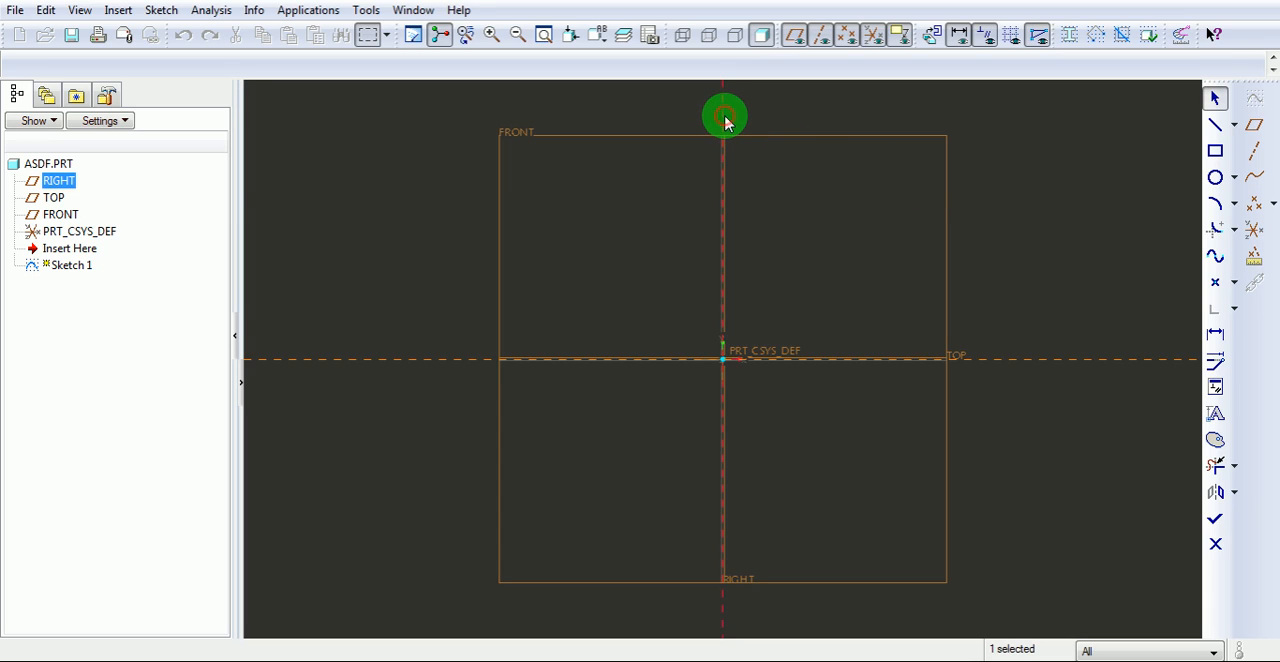
{"action": "left_click", "coordinate": [1021, 360]}
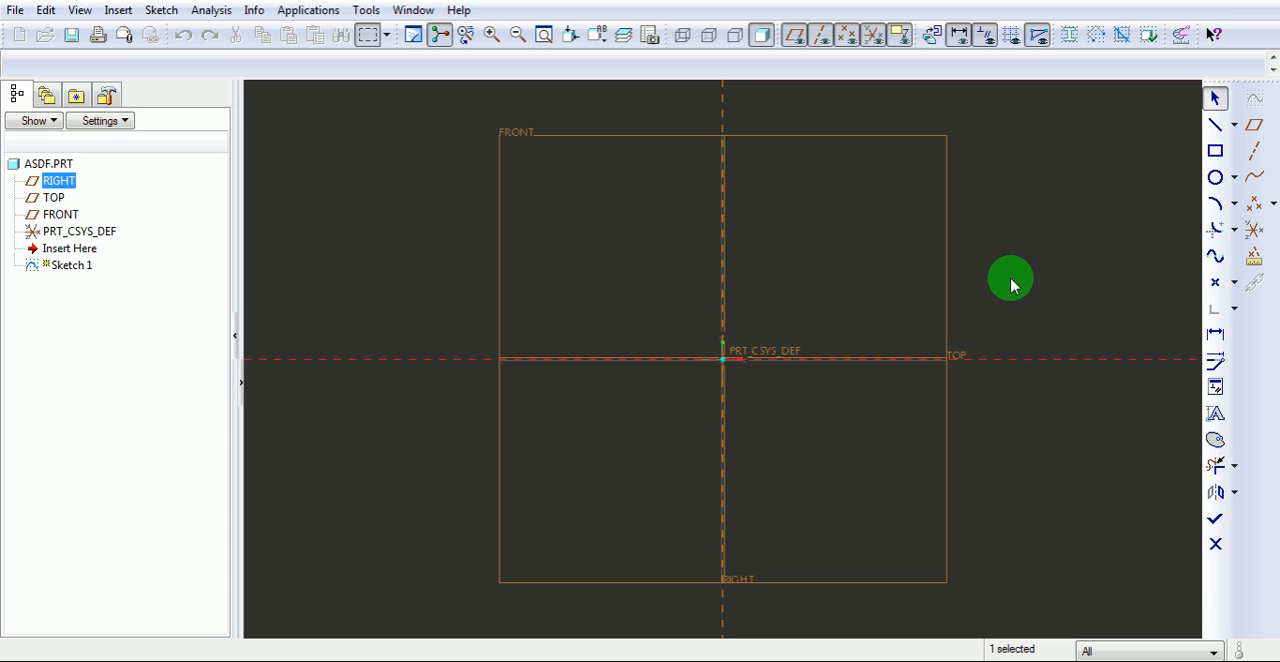
{"action": "left_click", "coordinate": [1011, 285]}
{"action": "left_click", "coordinate": [1235, 124]}
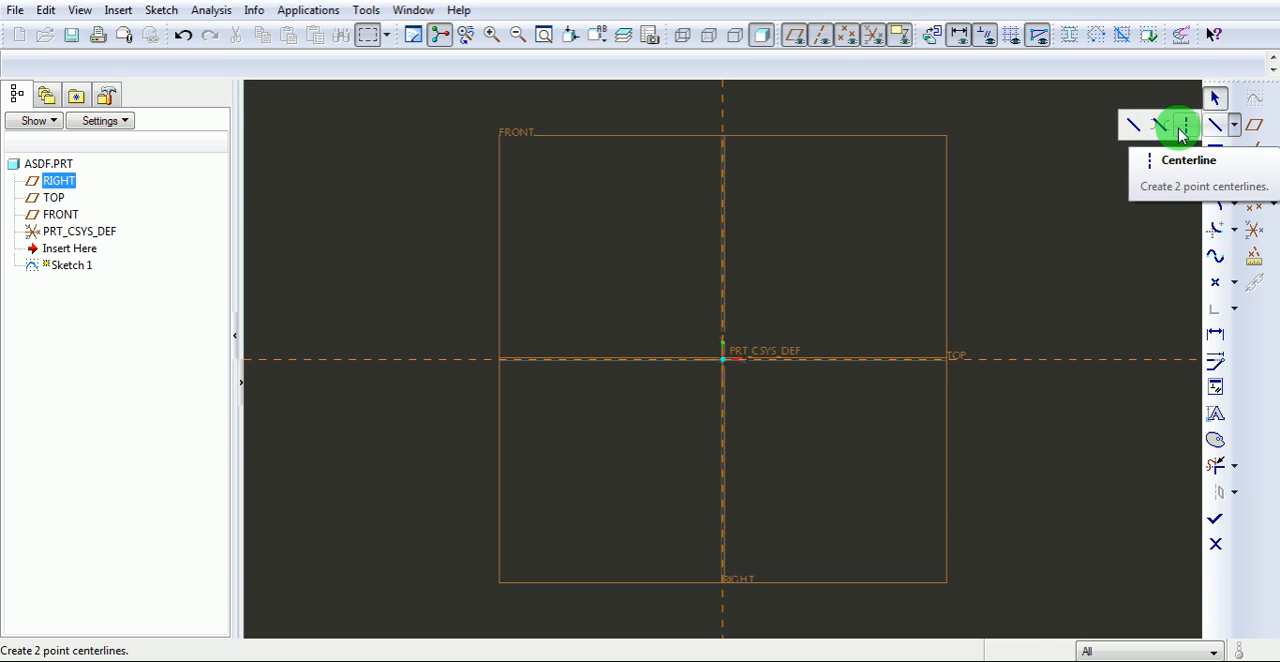
{"action": "left_click", "coordinate": [1099, 167]}
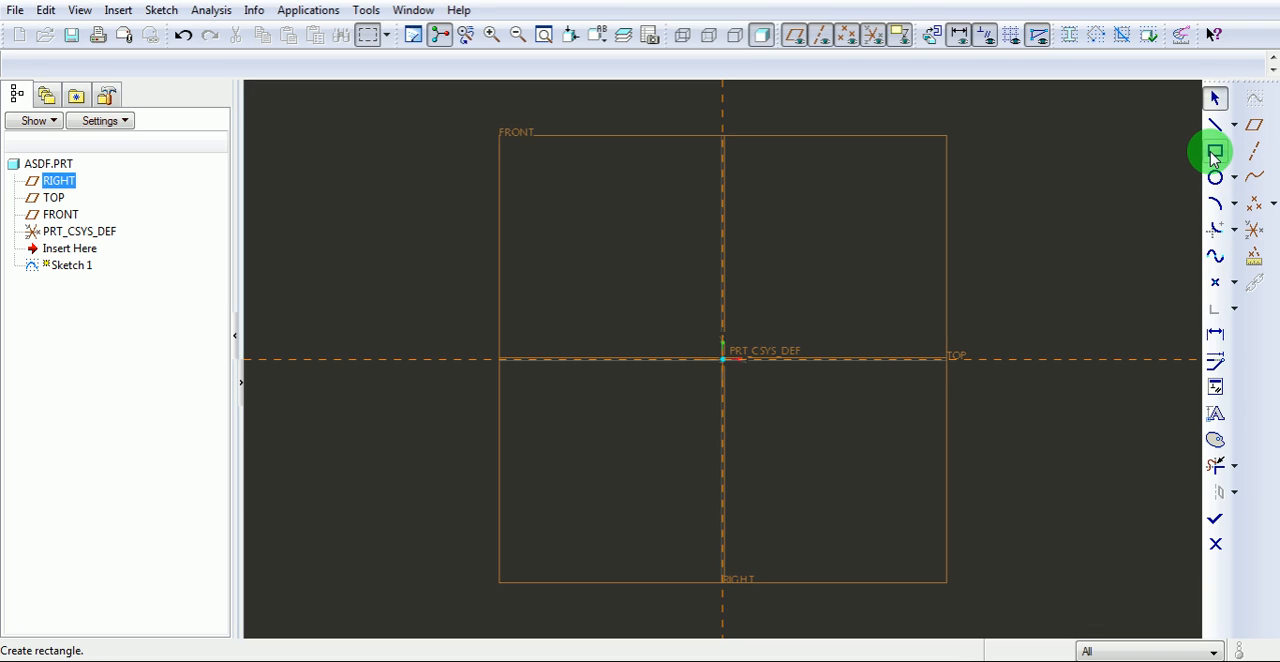
{"action": "left_click", "coordinate": [1120, 160]}
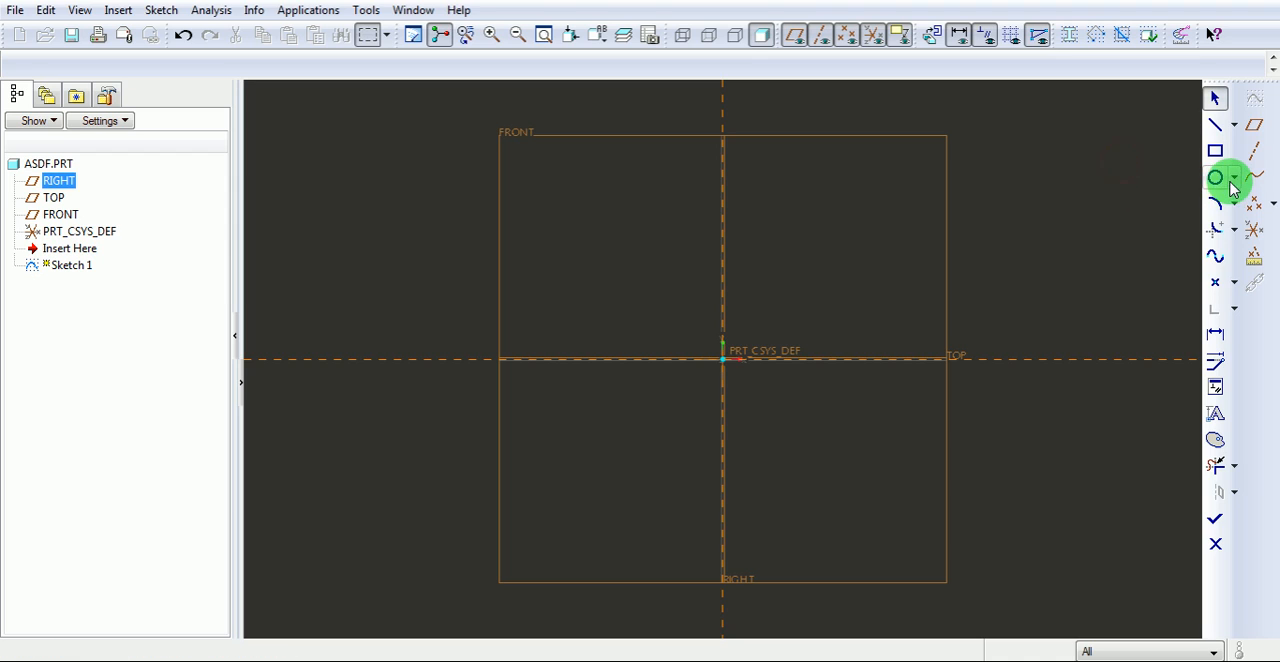
{"action": "left_click", "coordinate": [1234, 180]}
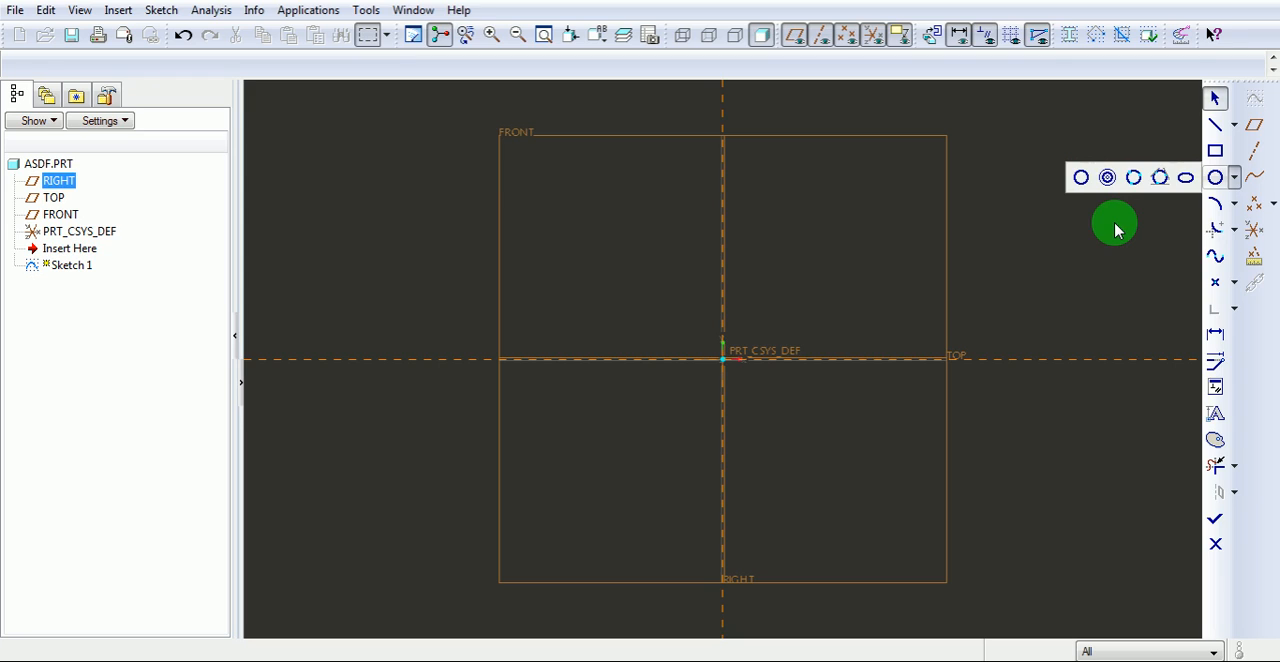
{"action": "left_click", "coordinate": [1117, 230]}
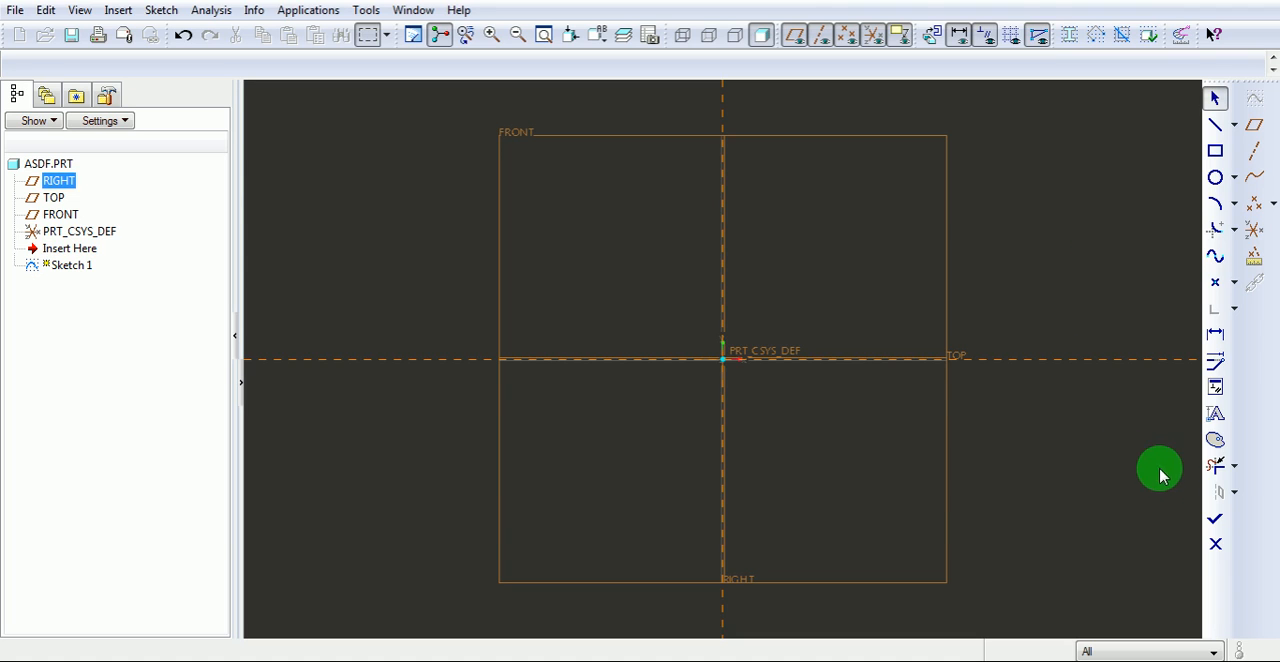
{"action": "left_click", "coordinate": [1236, 468]}
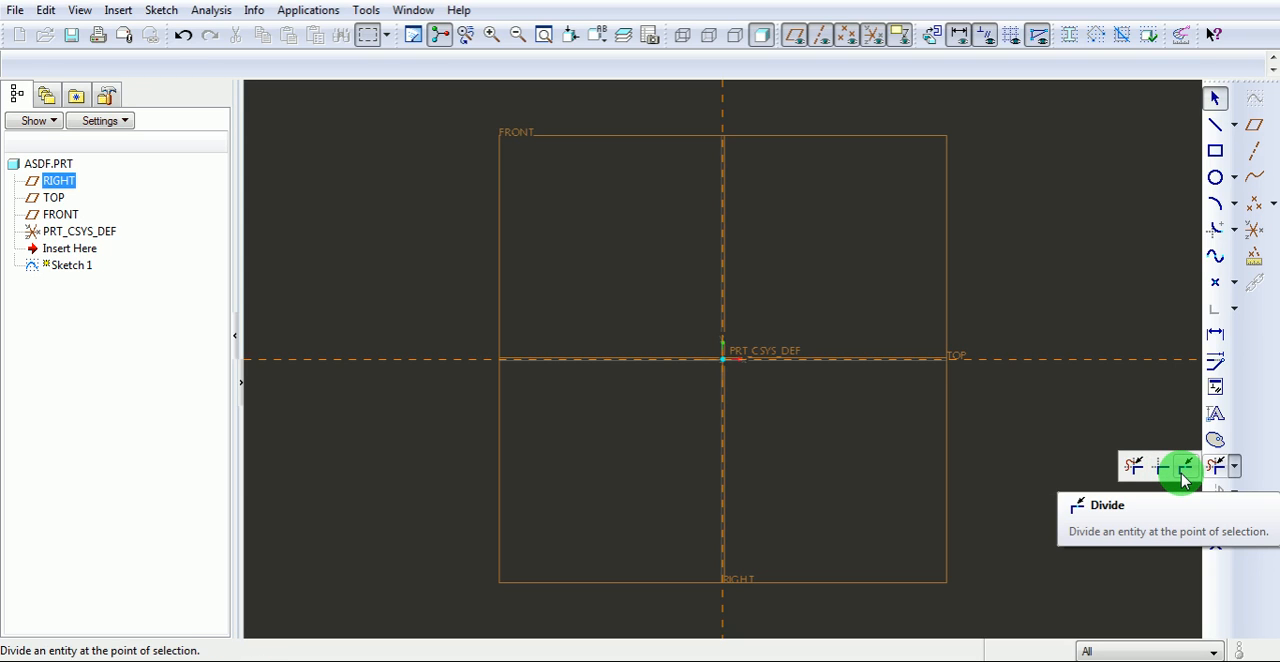
{"action": "left_click", "coordinate": [1118, 144]}
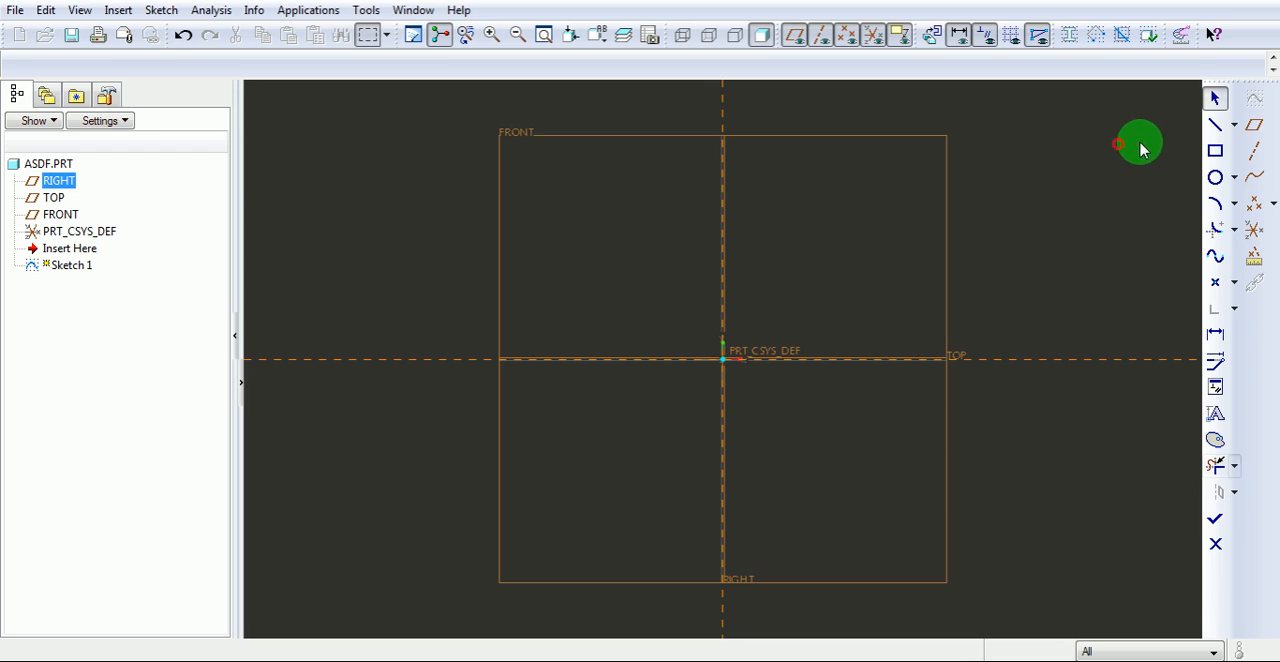
Sketch a closed four-sided line chain around the origin, with its corners on the vertical and horizontal references.
{"action": "left_click", "coordinate": [1213, 126]}
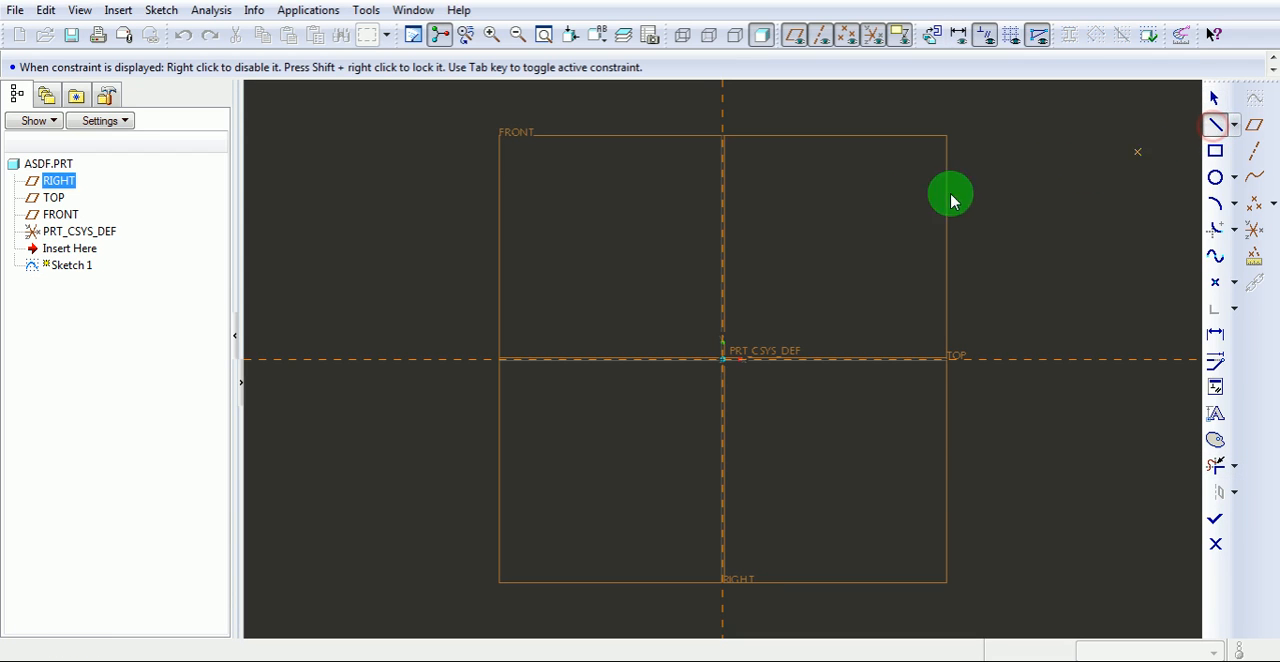
{"action": "left_click", "coordinate": [723, 201]}
{"action": "left_click", "coordinate": [911, 357]}
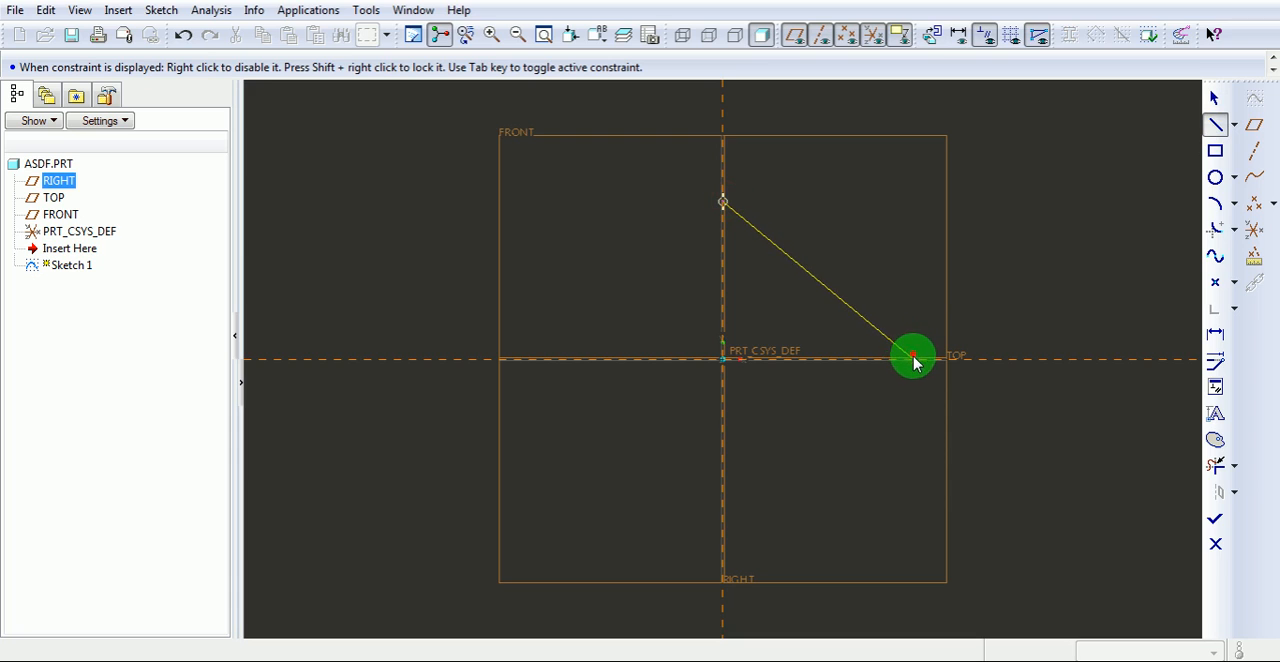
{"action": "left_click", "coordinate": [721, 471]}
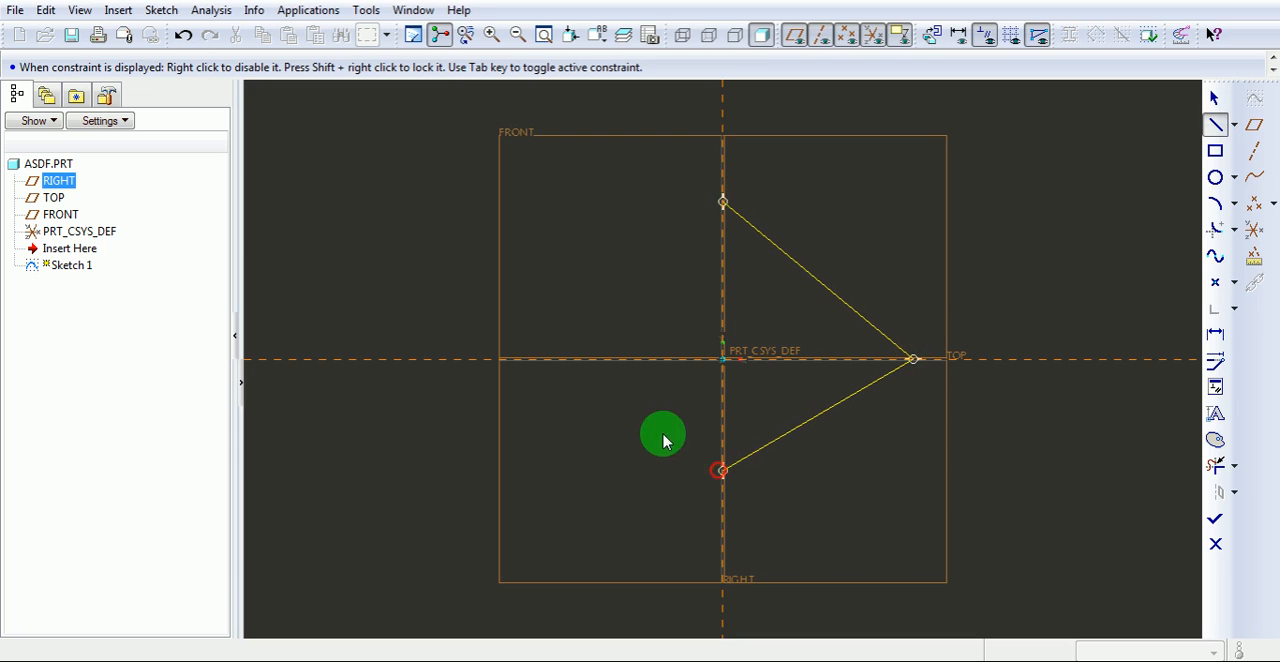
{"action": "left_click", "coordinate": [614, 360]}
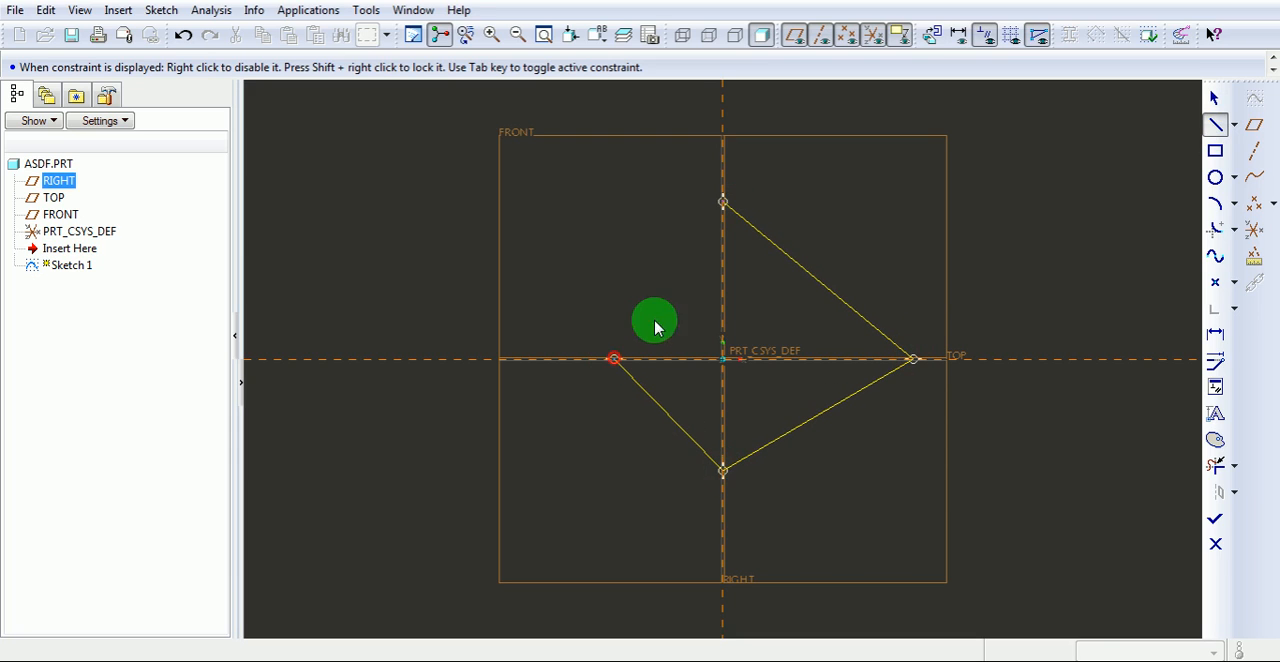
{"action": "left_click", "coordinate": [723, 204]}
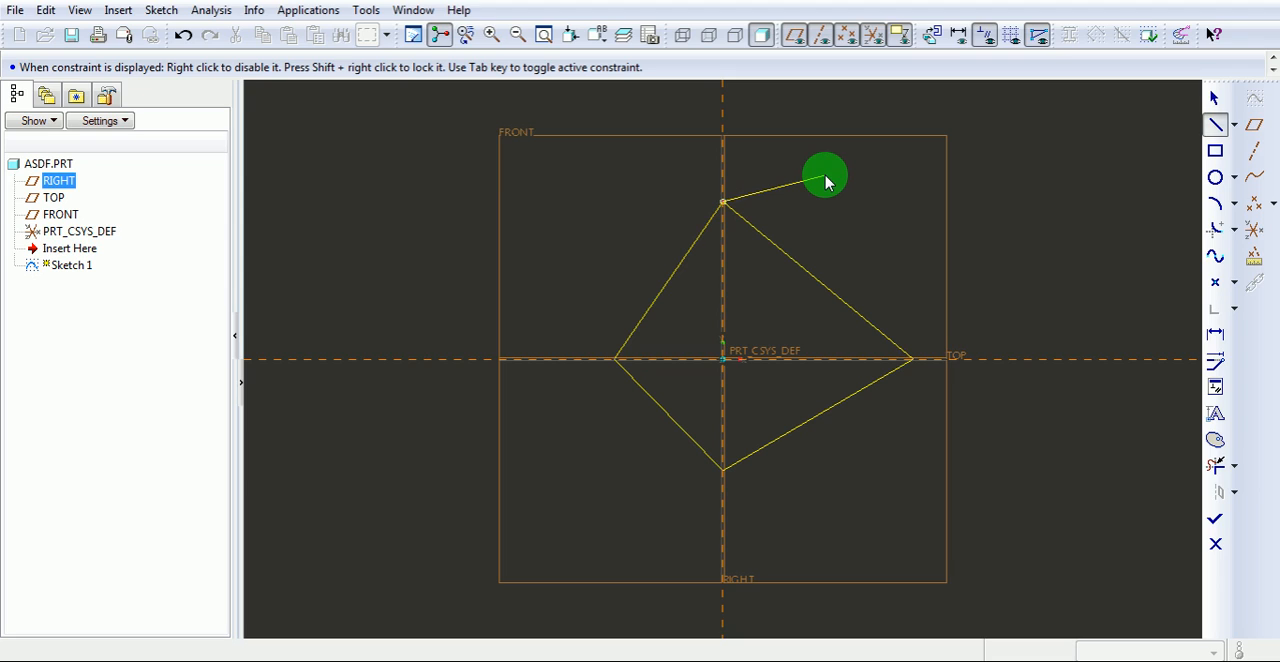
{"action": "middle_click", "coordinate": [826, 182]}
Sketch a line chain from the quadrilateral's top corner around its left and lower sides, through its right corner, to the upper vertical reference.
{"action": "left_click", "coordinate": [724, 204]}
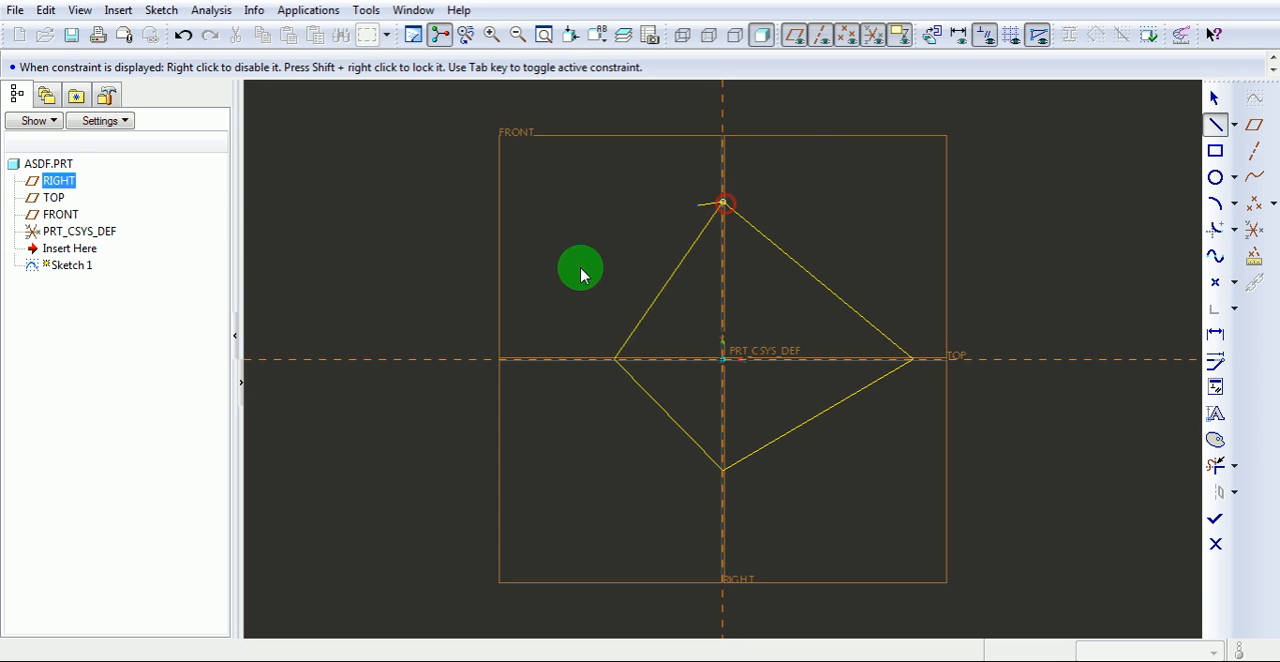
{"action": "left_click", "coordinate": [556, 388]}
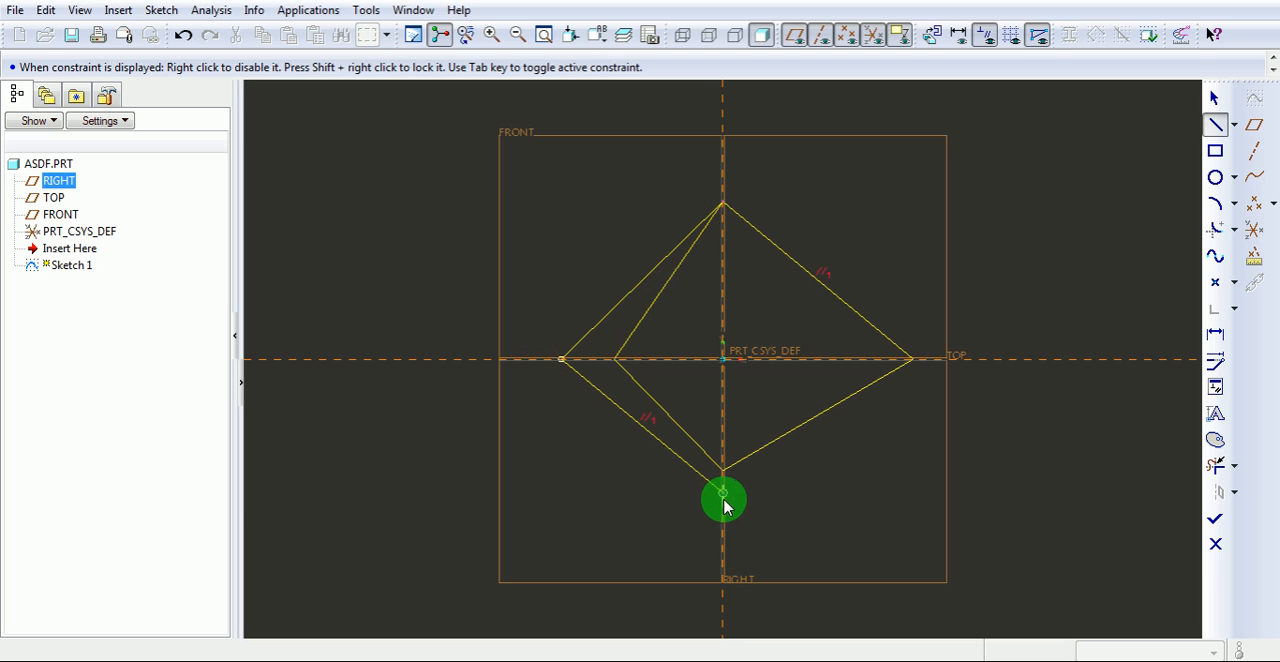
{"action": "left_click", "coordinate": [768, 490]}
{"action": "left_click", "coordinate": [907, 358]}
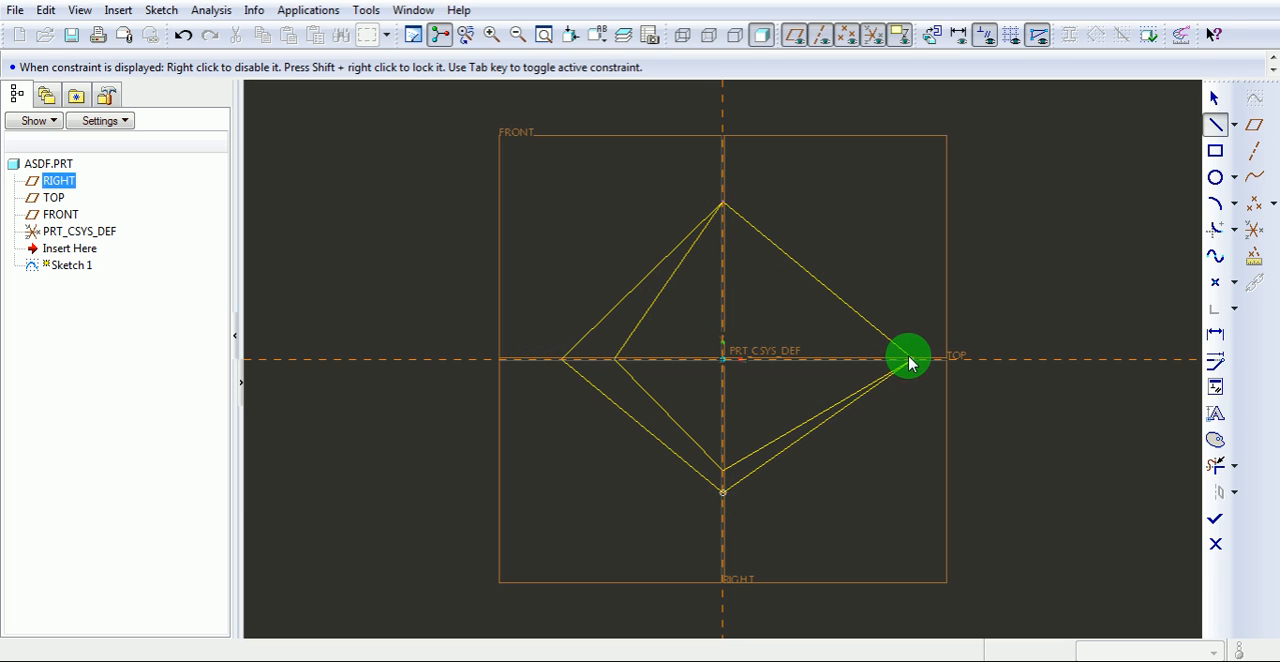
{"action": "left_click", "coordinate": [724, 258]}
{"action": "middle_click", "coordinate": [725, 259]}
Sketch a line from the inner upper point on the vertical reference to the inner left corner, and finish the Line tool.
{"action": "left_click", "coordinate": [725, 258]}
{"action": "left_click", "coordinate": [615, 360]}
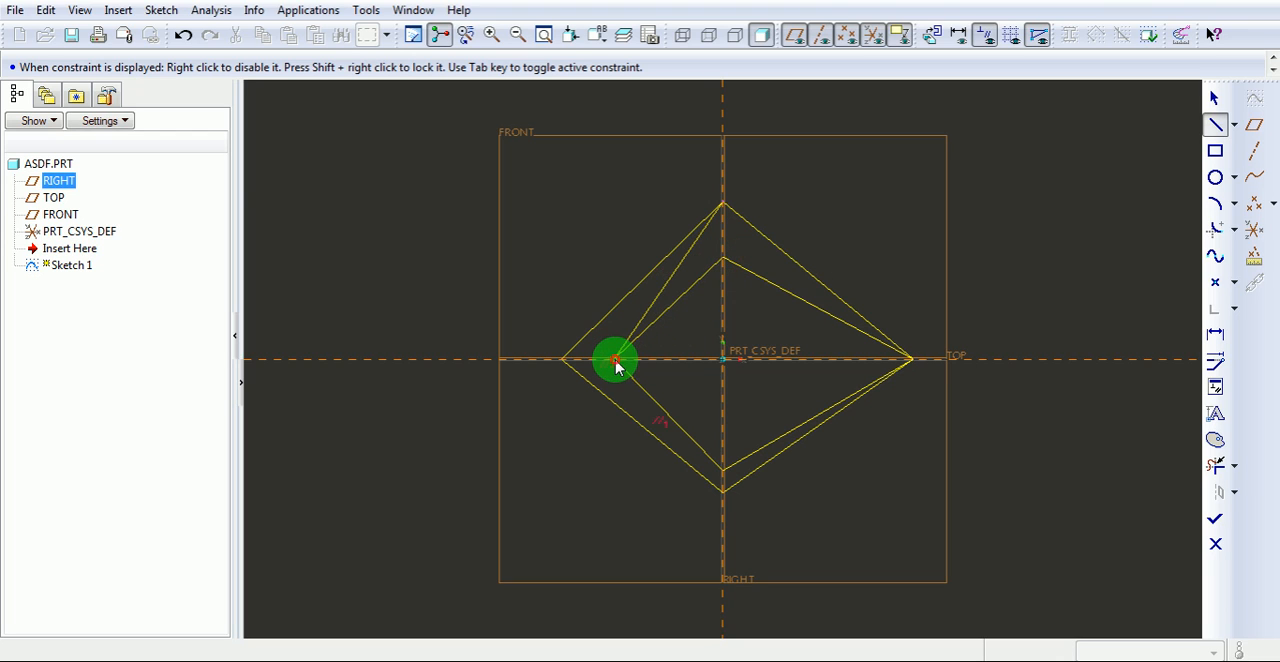
{"action": "middle_click", "coordinate": [670, 388]}
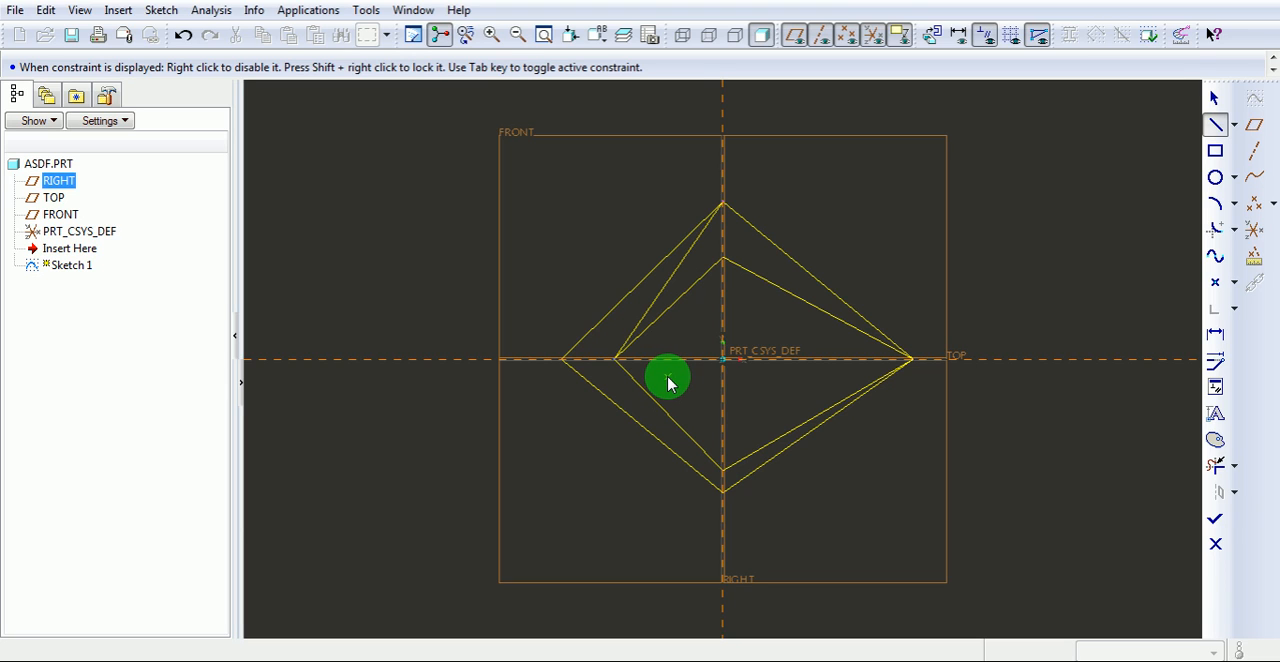
{"action": "middle_click", "coordinate": [668, 382]}
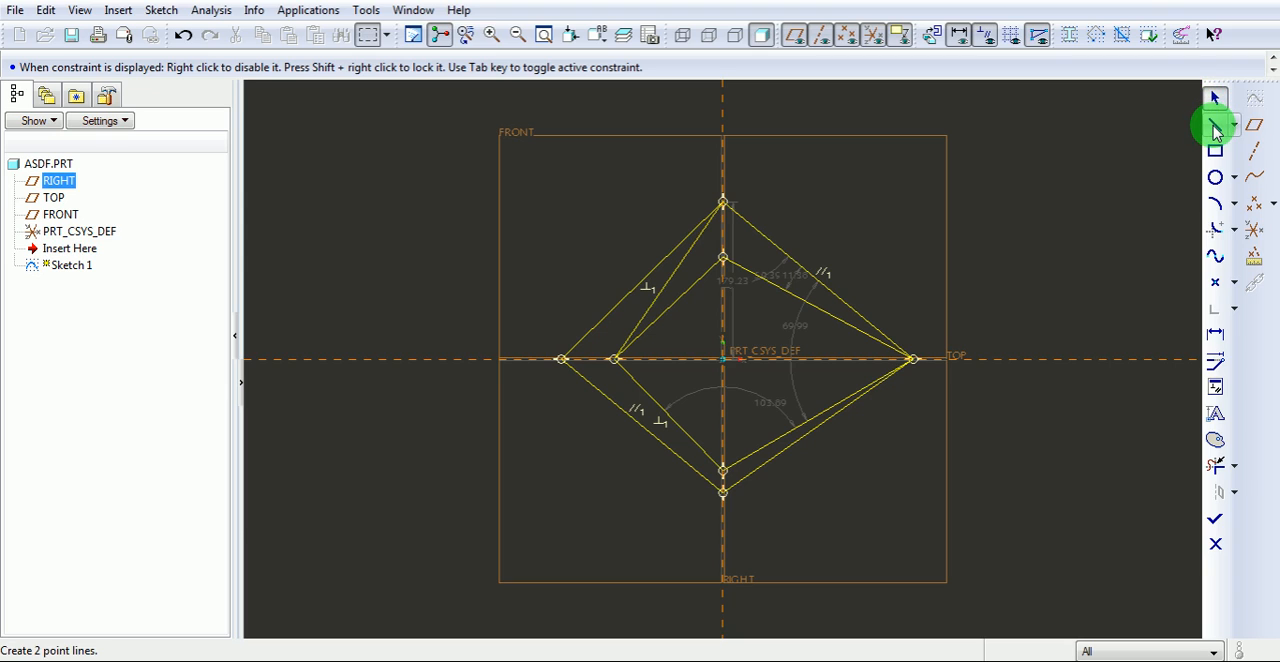
{"action": "left_click", "coordinate": [1217, 97]}
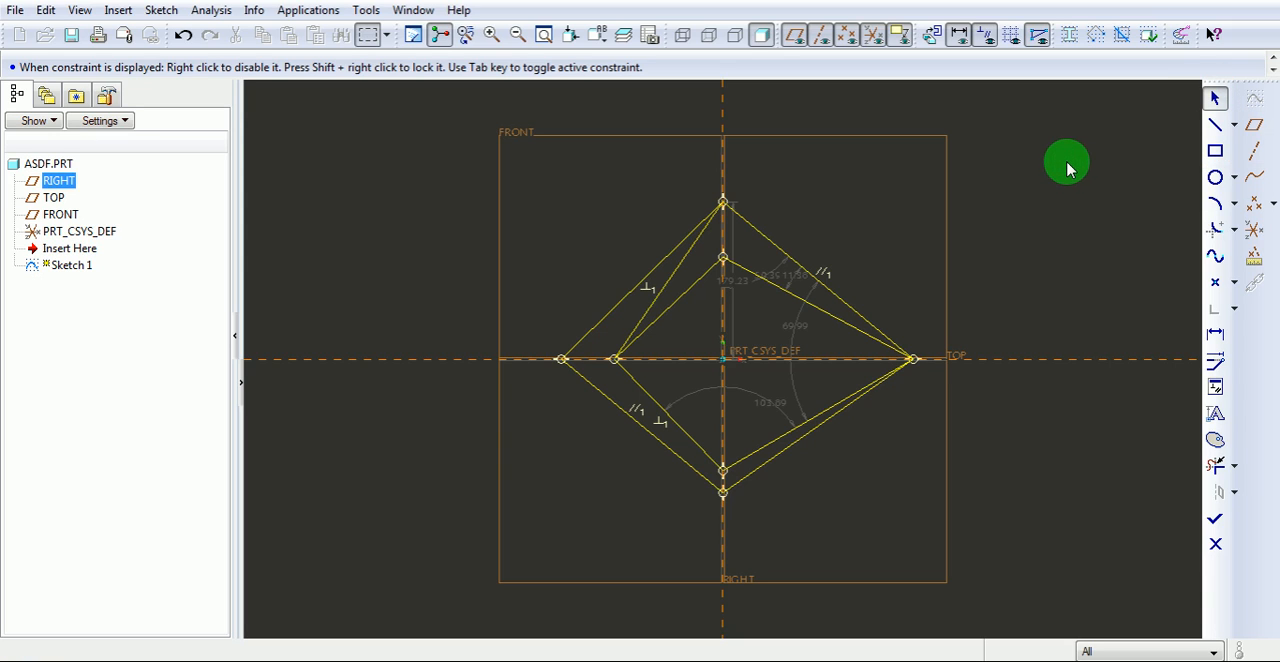
Sketch an open three-segment line chain beside the quadrilateral with a vertical, an equal-length horizontal and a slightly slanted line crossing the horizontal reference.
{"action": "left_click", "coordinate": [1215, 124]}
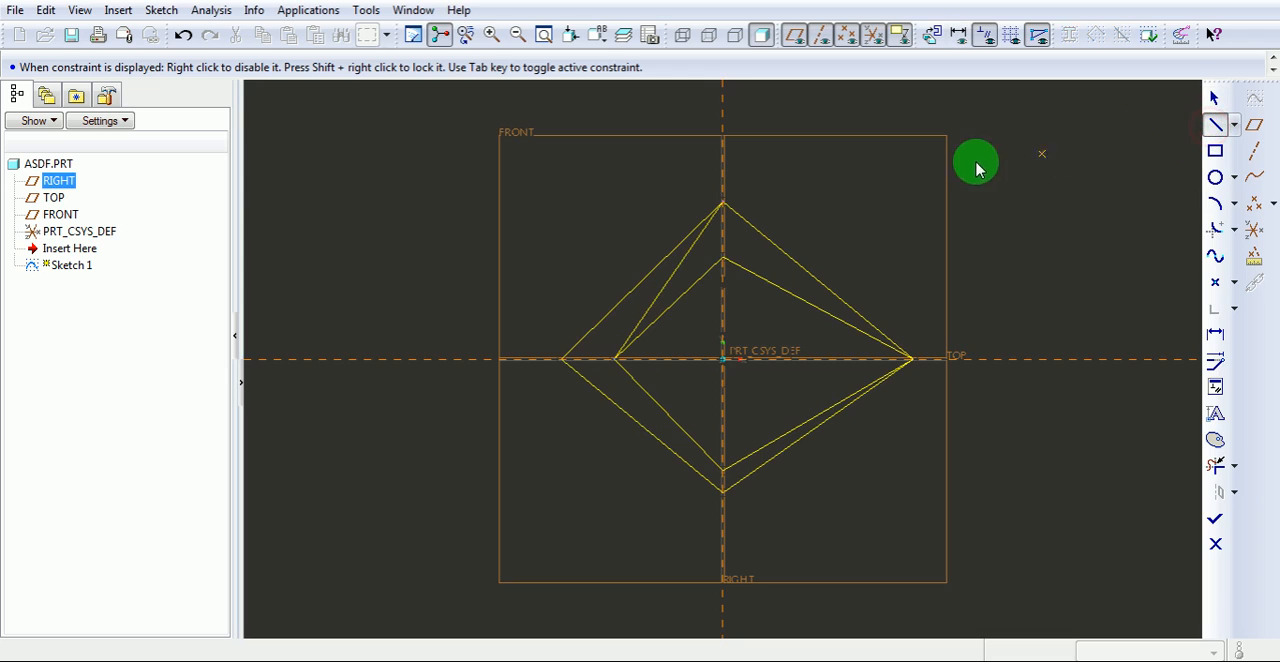
{"action": "left_click", "coordinate": [914, 167]}
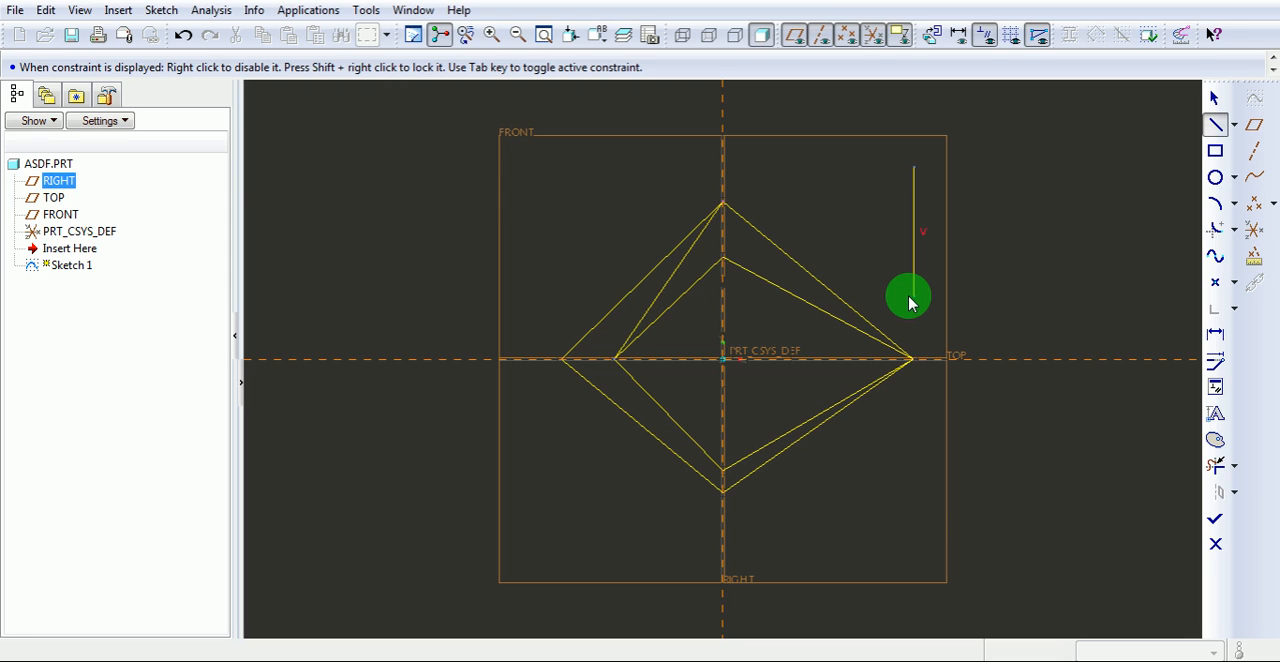
{"action": "left_click", "coordinate": [914, 296]}
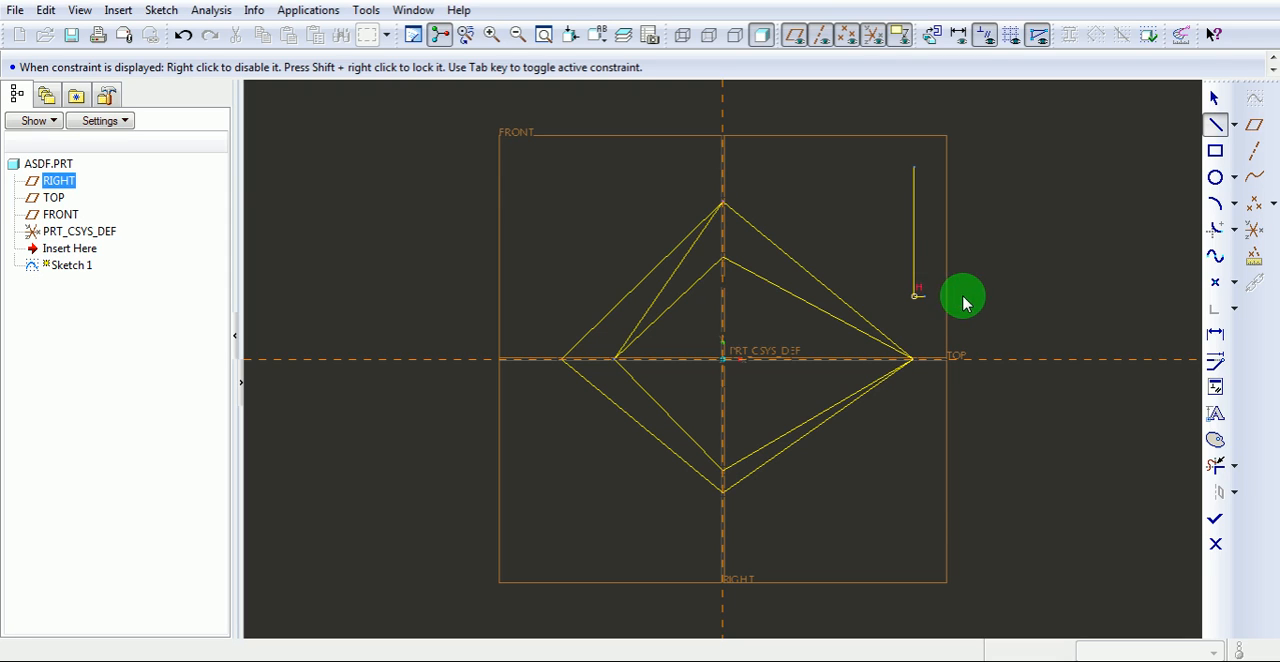
{"action": "left_click", "coordinate": [1043, 297]}
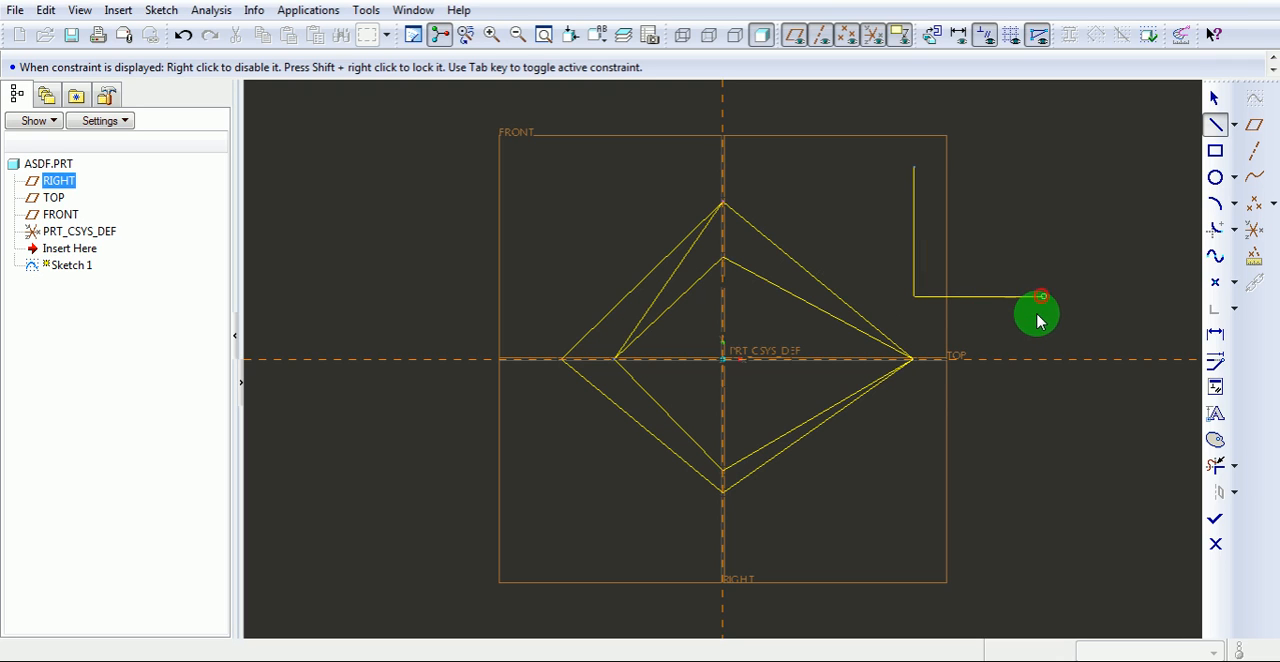
{"action": "left_click", "coordinate": [1055, 418]}
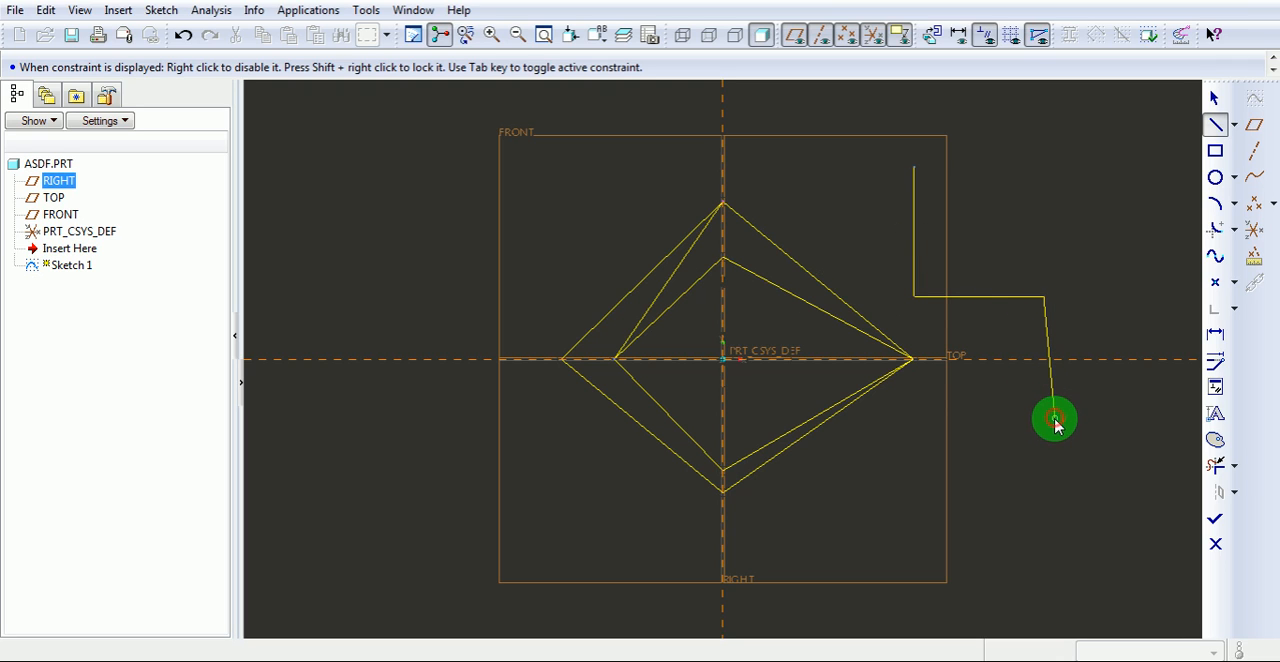
{"action": "middle_click", "coordinate": [1122, 420]}
{"action": "middle_click", "coordinate": [1122, 420]}
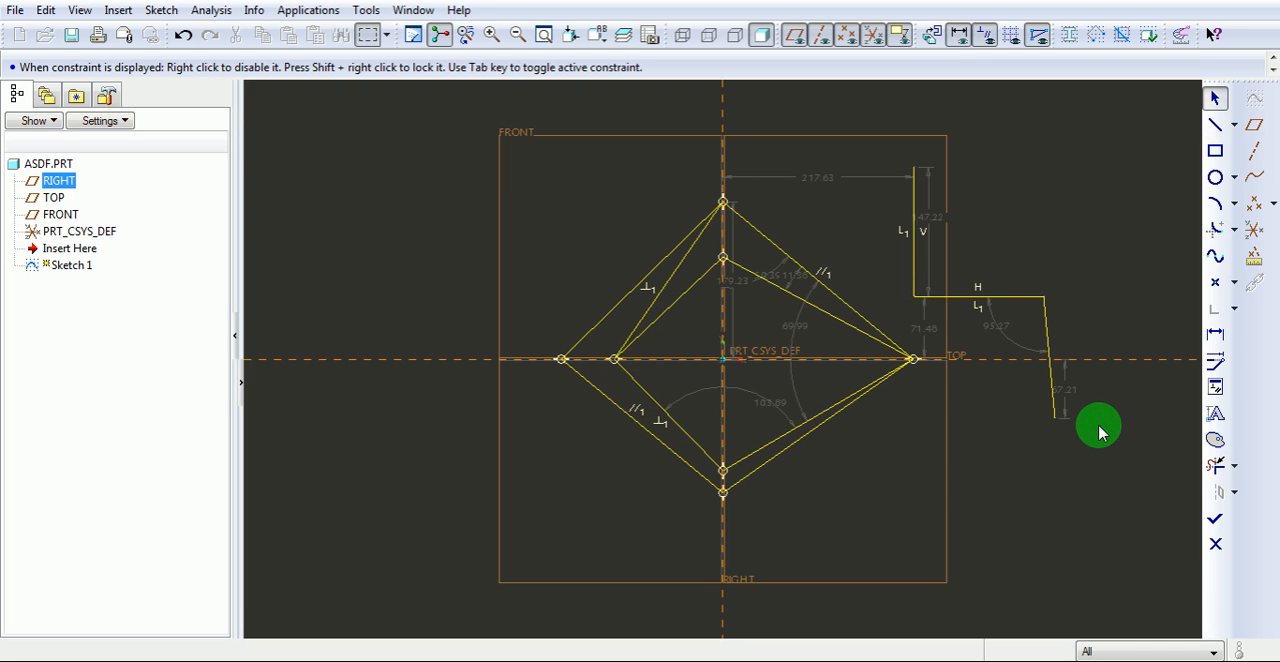
Examine the sketch by zooming in and out and panning across the line geometry.
{"action": "scroll", "coordinate": [1100, 432], "scroll_direction": "down", "scroll_amount": 3}
{"action": "scroll", "coordinate": [1100, 432], "scroll_direction": "up", "scroll_amount": 3}
{"action": "scroll", "coordinate": [1102, 436], "scroll_direction": "down", "scroll_amount": 2}
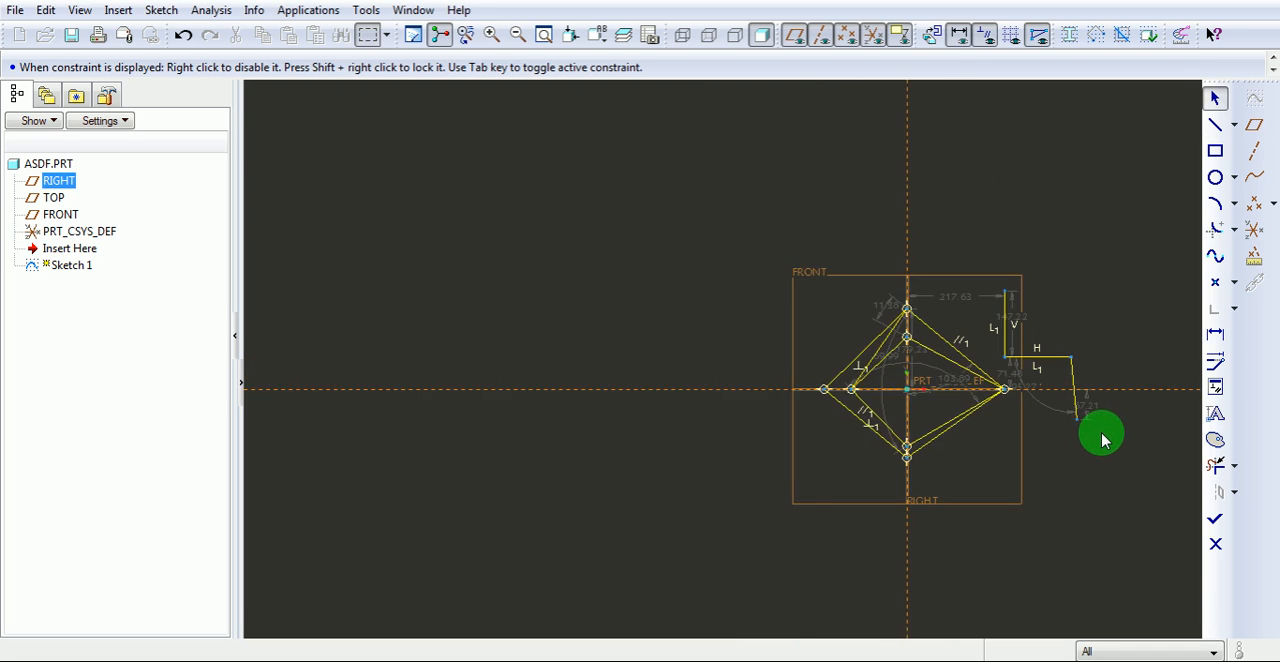
{"action": "scroll", "coordinate": [1102, 436], "scroll_direction": "down", "scroll_amount": 2}
{"action": "scroll", "coordinate": [1100, 434], "scroll_direction": "up", "scroll_amount": 4}
{"action": "scroll", "coordinate": [1100, 436], "scroll_direction": "down", "scroll_amount": 3}
{"action": "scroll", "coordinate": [1103, 440], "scroll_direction": "up", "scroll_amount": 3}
{"action": "scroll", "coordinate": [1103, 440], "scroll_direction": "down", "scroll_amount": 4}
{"action": "scroll", "coordinate": [1104, 448], "scroll_direction": "up", "scroll_amount": 3}
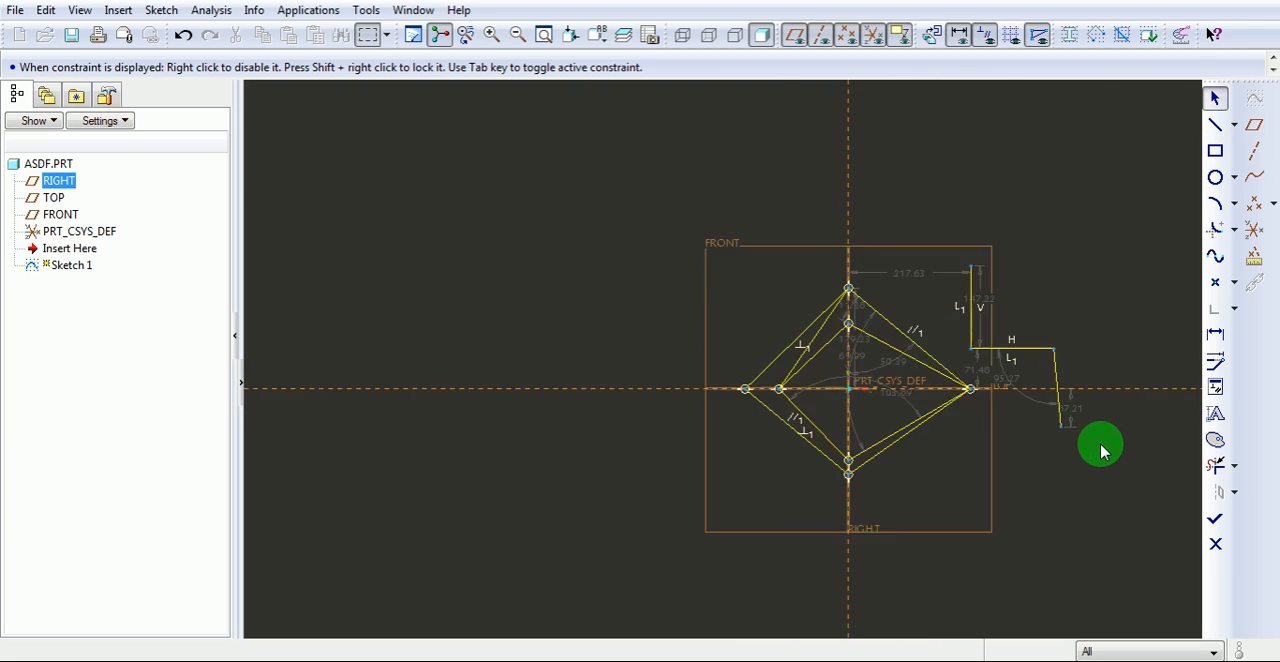
{"action": "scroll", "coordinate": [1103, 450], "scroll_direction": "down", "scroll_amount": 3}
{"action": "scroll", "coordinate": [1103, 452], "scroll_direction": "up", "scroll_amount": 4}
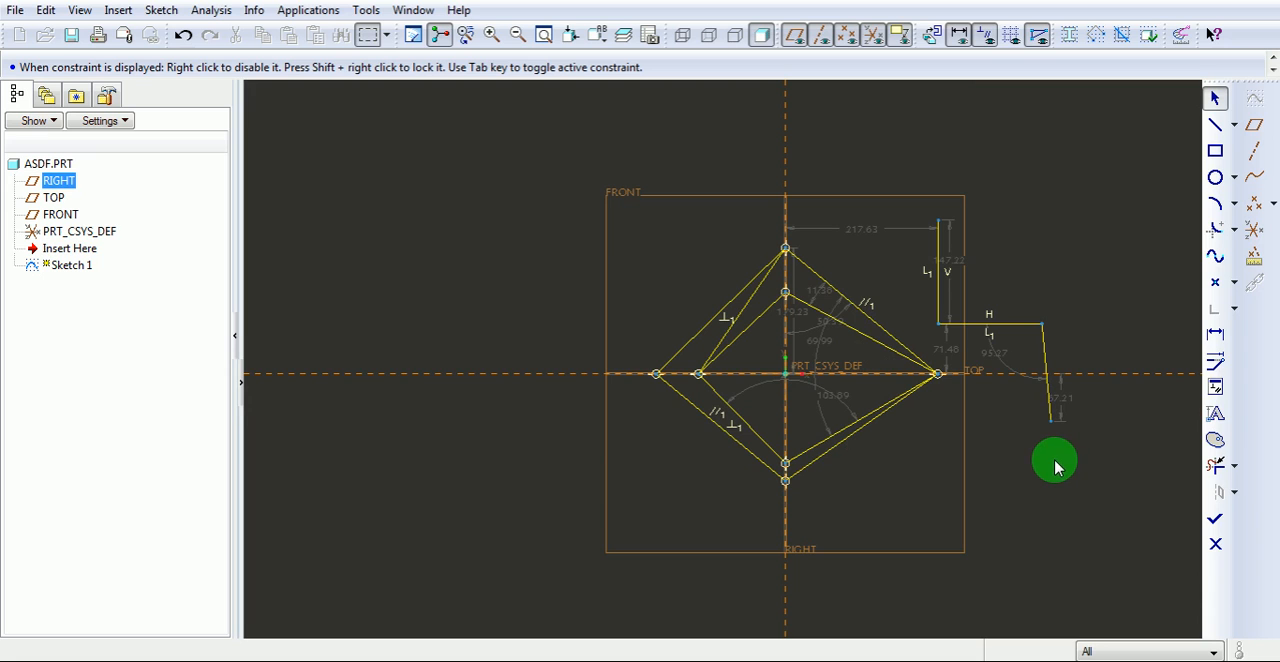
{"action": "mouse_move", "coordinate": [1053, 459]}
{"action": "middle_mouse_down", "text": "shift"}
{"action": "mouse_move", "coordinate": [798, 440]}
{"action": "mouse_move", "coordinate": [1108, 440]}
{"action": "mouse_move", "coordinate": [1064, 440]}
{"action": "middle_mouse_up", "text": "shift"}
{"action": "mouse_move", "coordinate": [984, 440]}
{"action": "middle_mouse_down", "text": "shift"}
{"action": "mouse_move", "coordinate": [749, 429]}
{"action": "mouse_move", "coordinate": [751, 373]}
{"action": "mouse_move", "coordinate": [986, 380]}
{"action": "mouse_move", "coordinate": [978, 480]}
{"action": "middle_mouse_up", "text": "shift"}
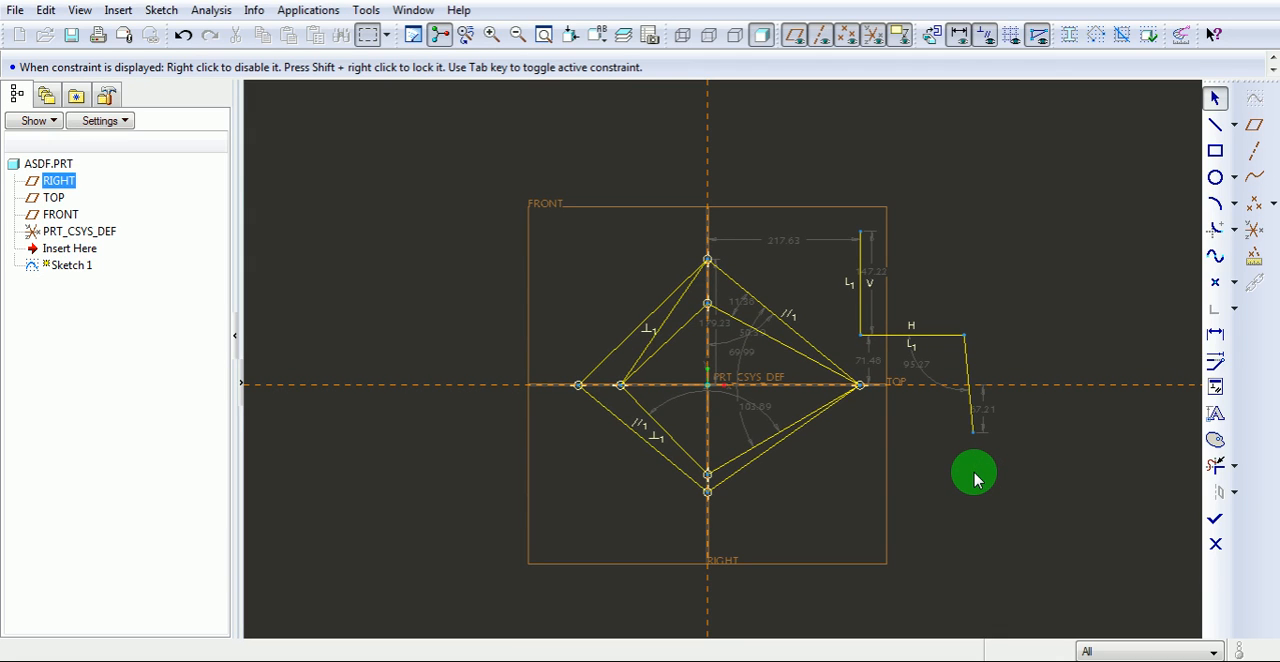
View the sketch in 3D, restore the sketching plane parallel to the screen and refit the view.
{"action": "mouse_move", "coordinate": [976, 478]}
{"action": "middle_mouse_down"}
{"action": "mouse_move", "coordinate": [766, 460]}
{"action": "mouse_move", "coordinate": [783, 283]}
{"action": "mouse_move", "coordinate": [797, 408]}
{"action": "mouse_move", "coordinate": [843, 448]}
{"action": "mouse_move", "coordinate": [1009, 420]}
{"action": "mouse_move", "coordinate": [1023, 366]}
{"action": "mouse_move", "coordinate": [1036, 368]}
{"action": "middle_mouse_up"}
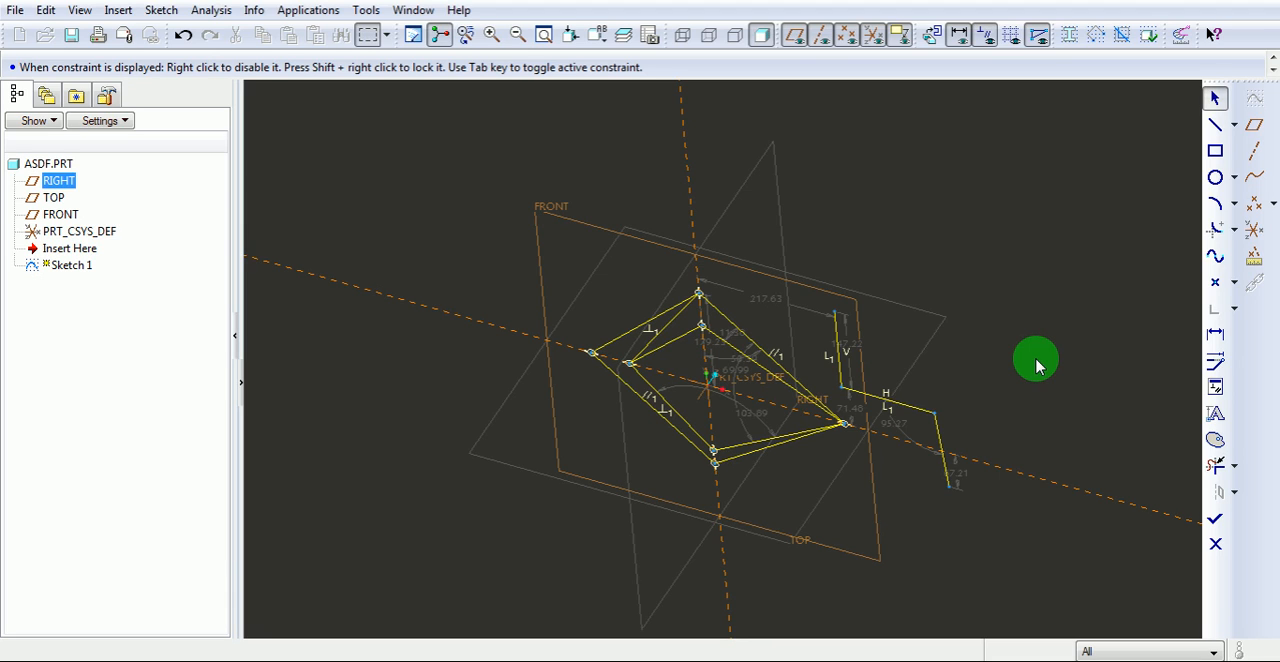
{"action": "left_click", "coordinate": [934, 36]}
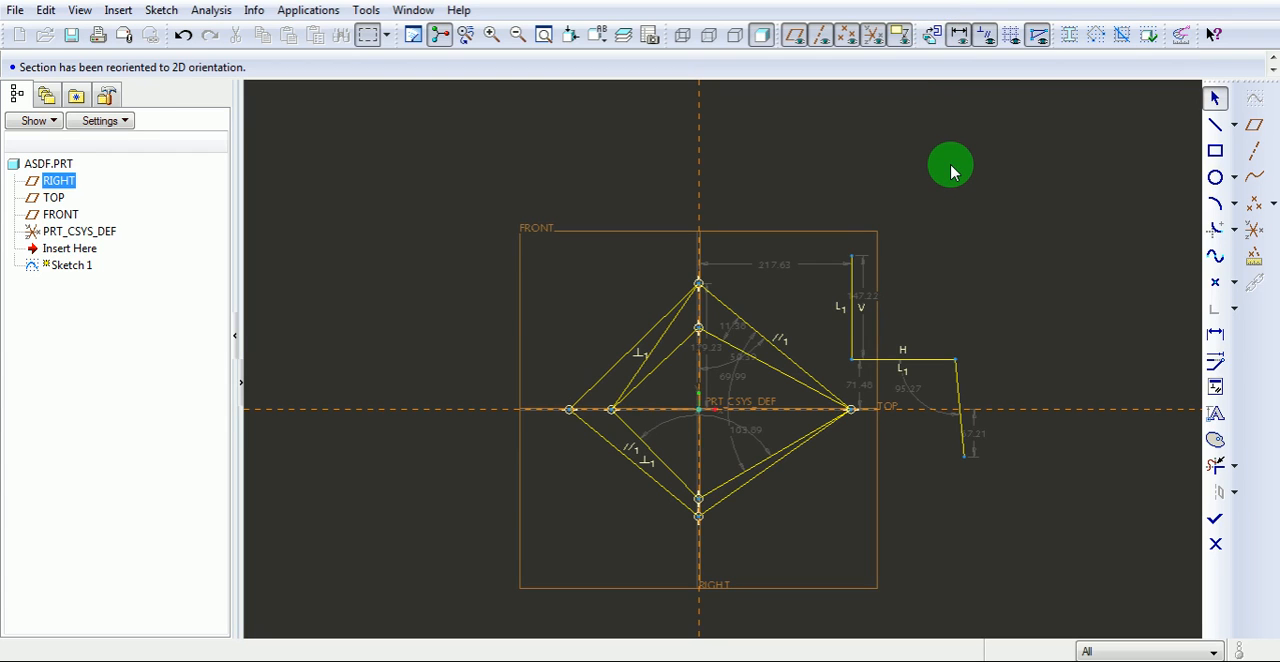
{"action": "left_click", "coordinate": [543, 38]}
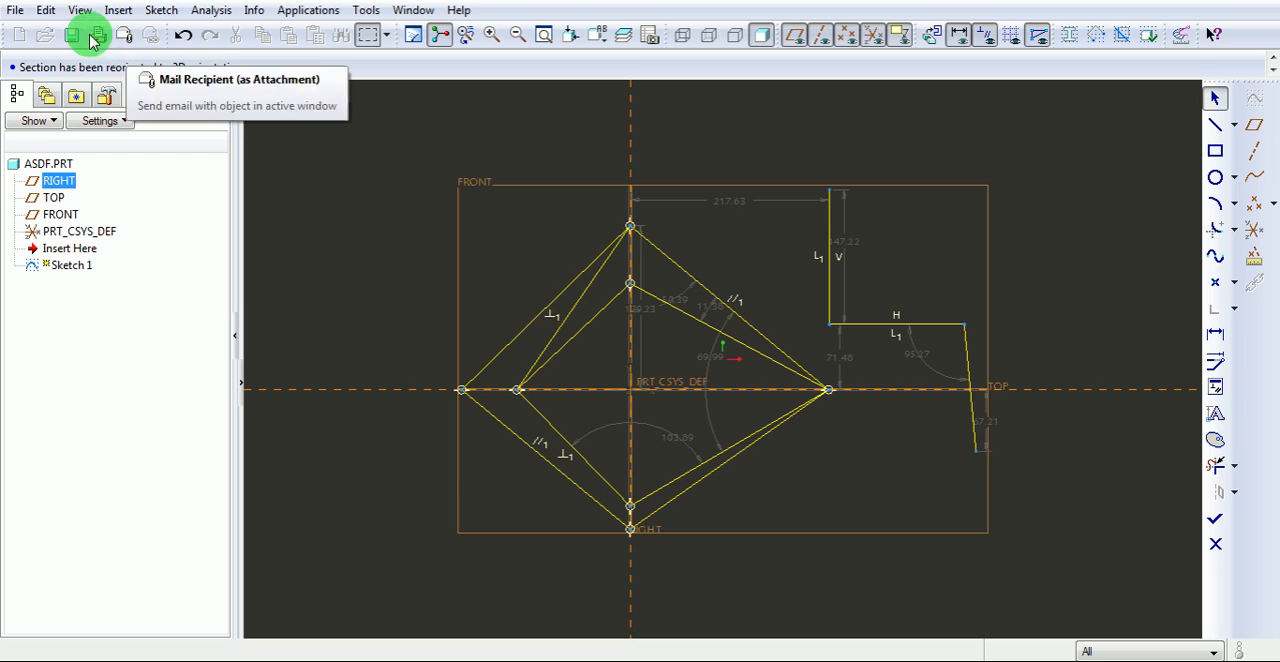
Select all geometry in the sketch and delete it.
{"action": "left_click", "coordinate": [44, 11]}
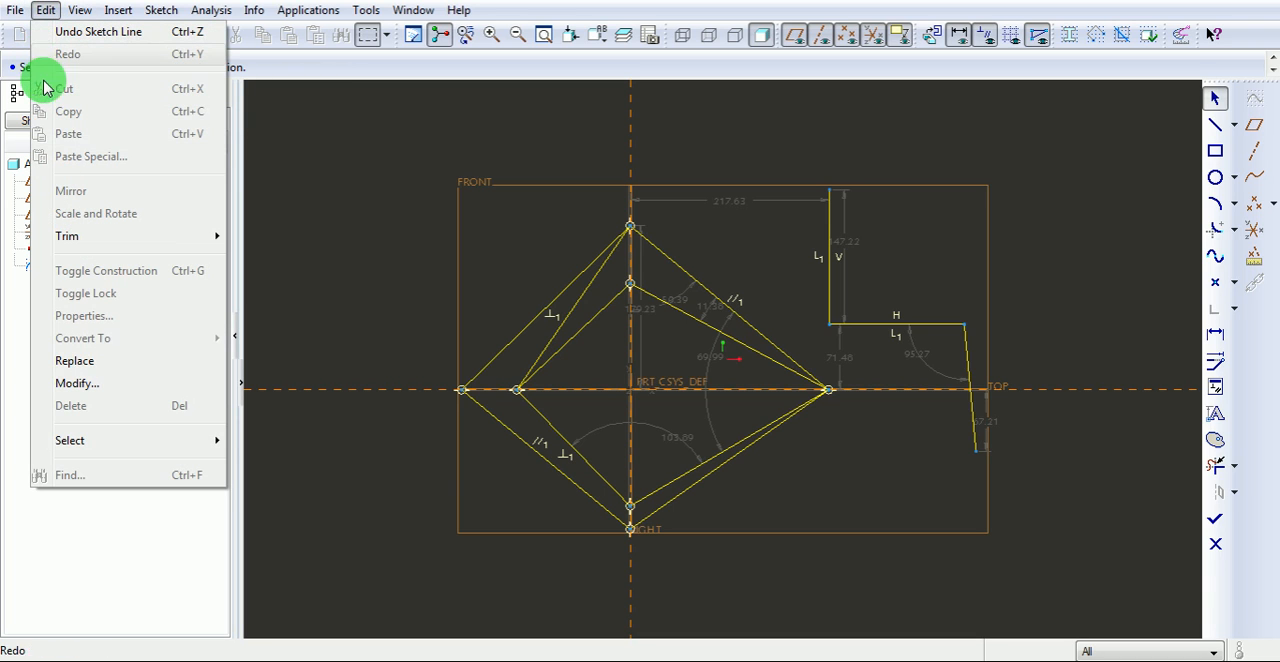
{"action": "left_click", "coordinate": [123, 445]}
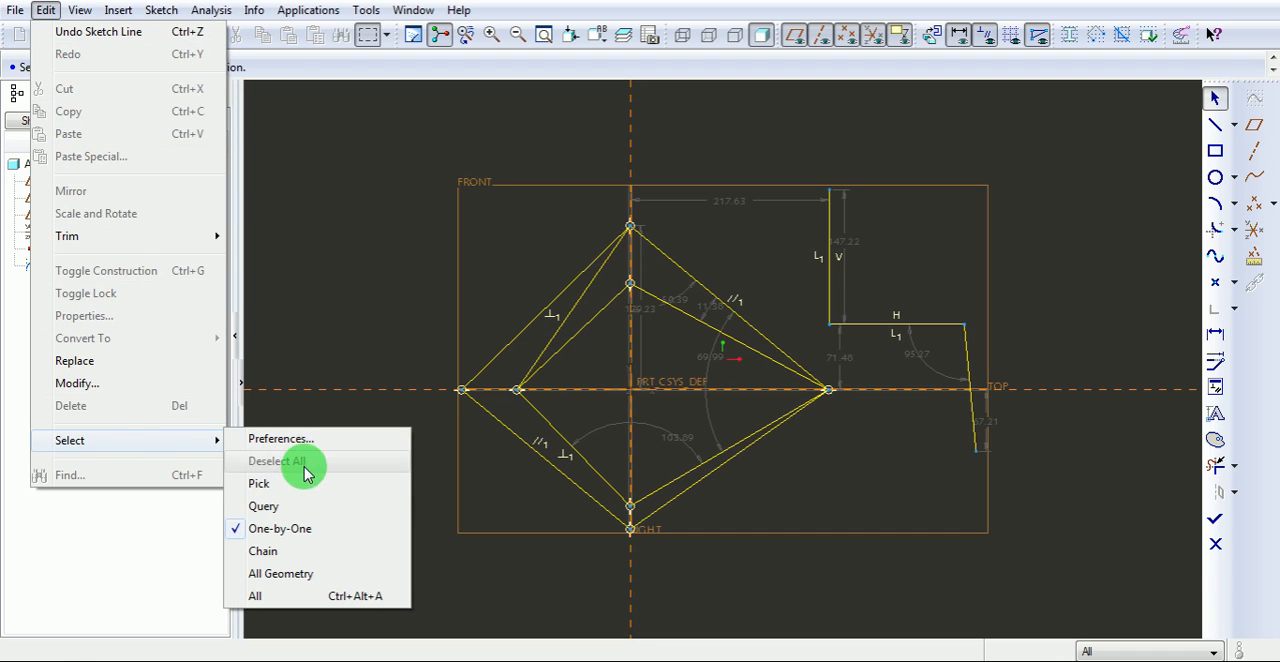
{"action": "left_click", "coordinate": [300, 576]}
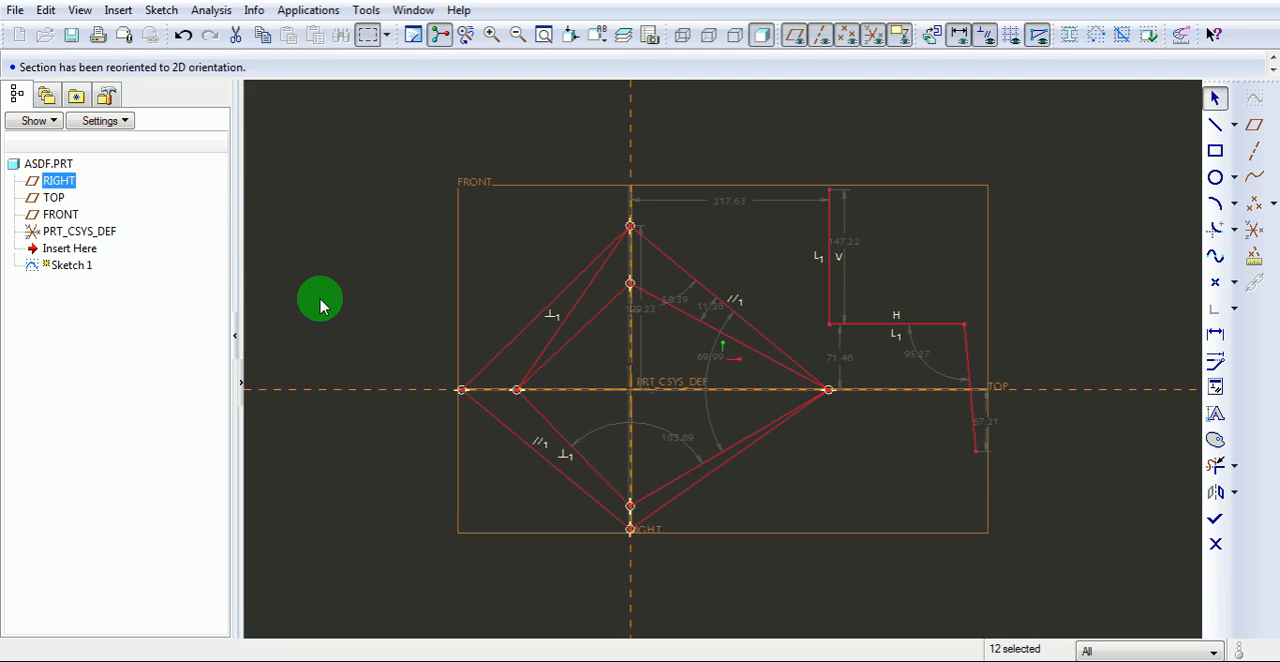
{"action": "key", "text": "Delete"}
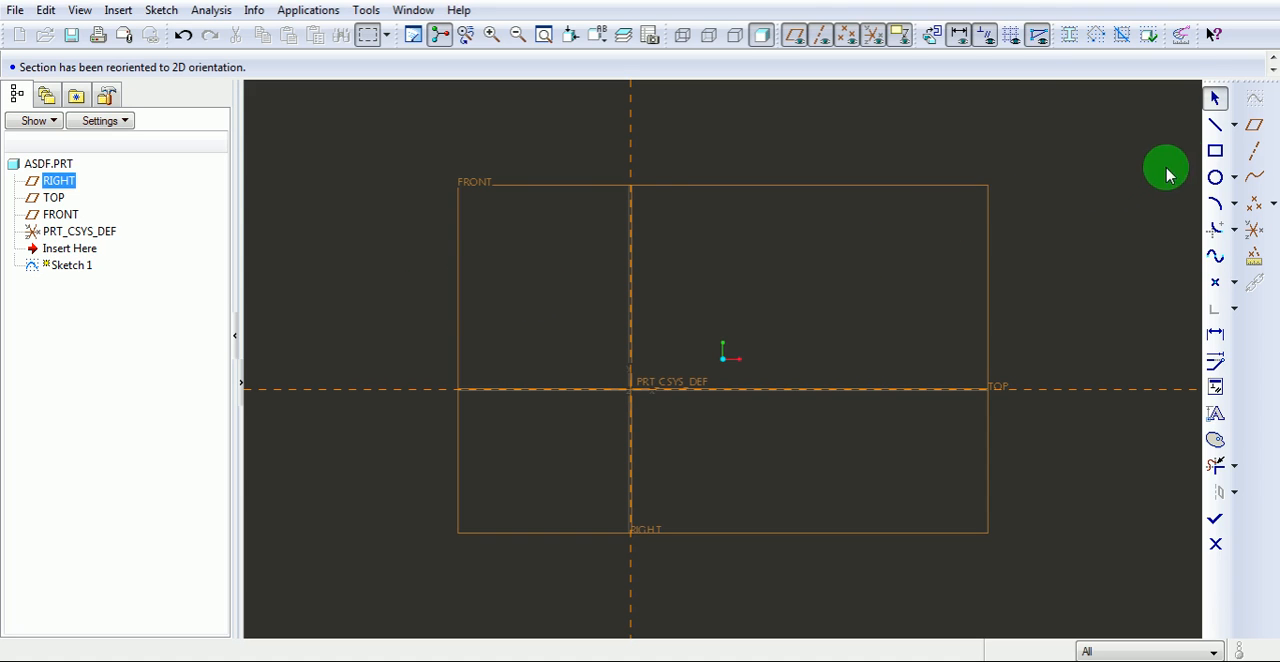
Sketch two rectangles above the horizontal reference, about 279 by 180 from the origin and about 215 by 181 to its right.
{"action": "left_click", "coordinate": [1215, 154]}
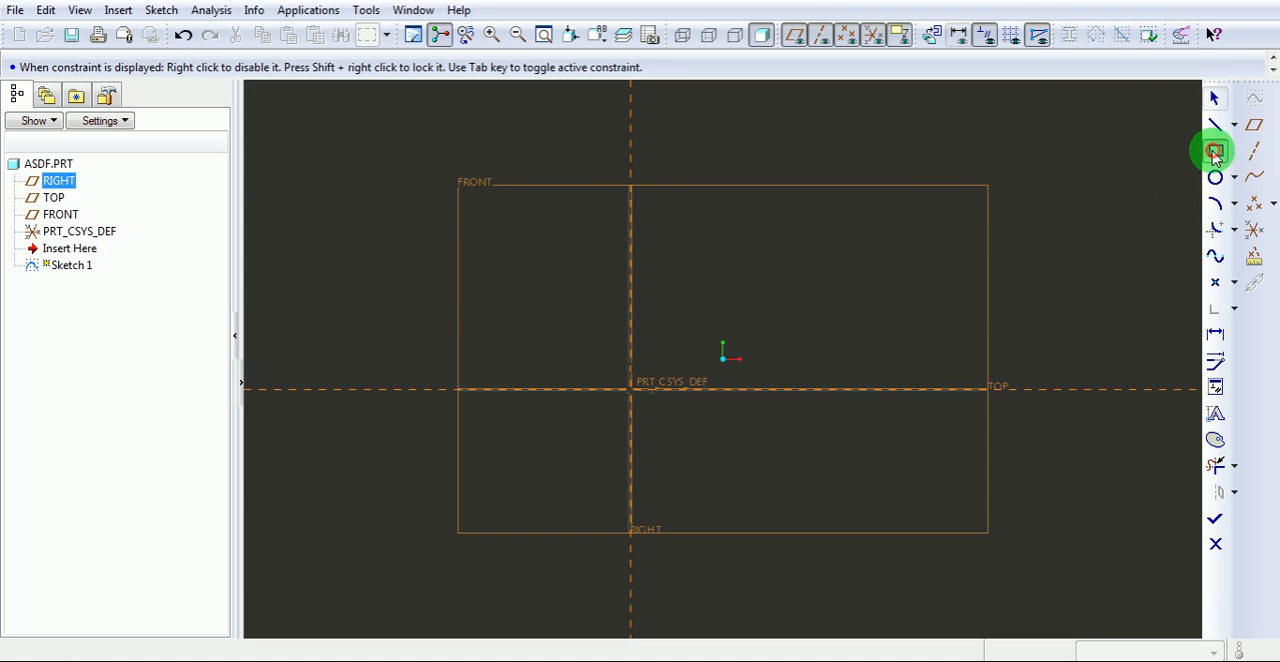
{"action": "left_click", "coordinate": [631, 388]}
{"action": "left_click", "coordinate": [729, 341]}
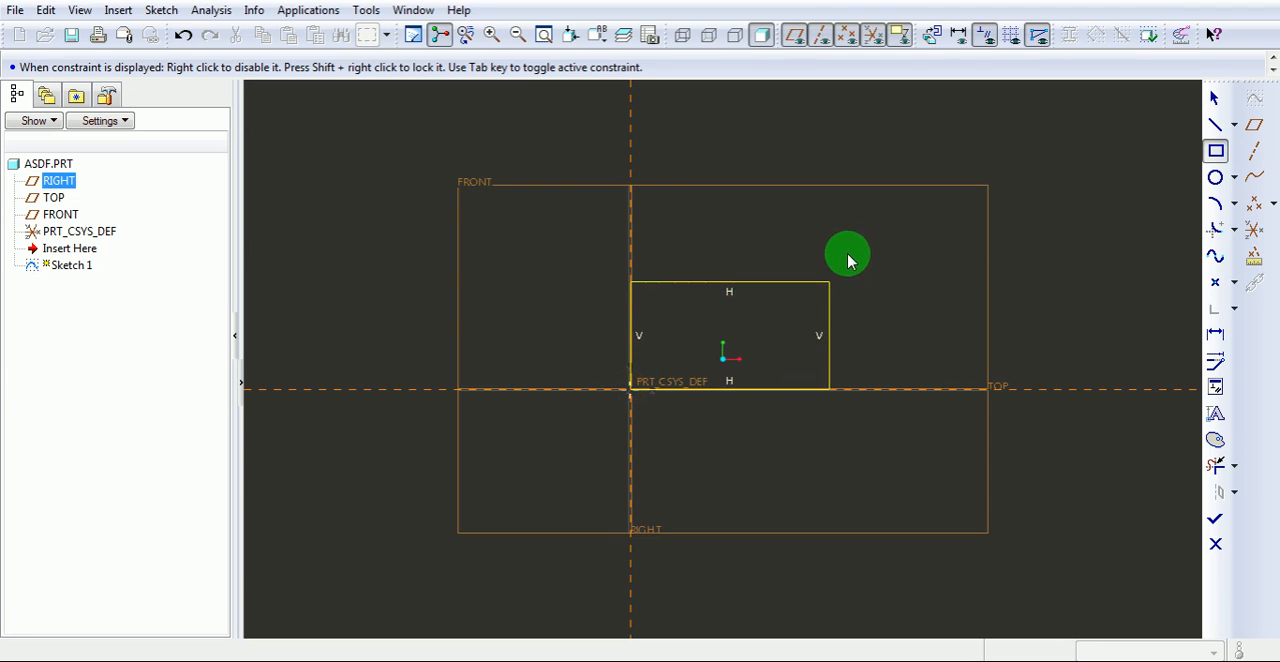
{"action": "left_click", "coordinate": [886, 228]}
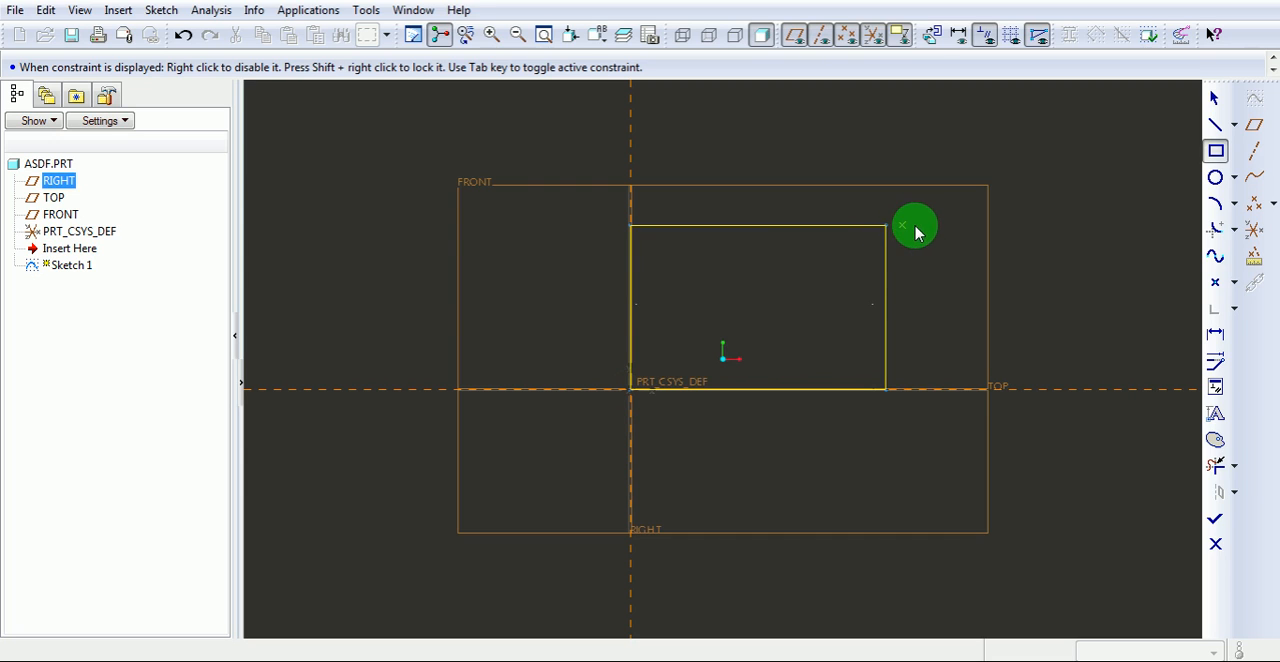
{"action": "left_click", "coordinate": [950, 227]}
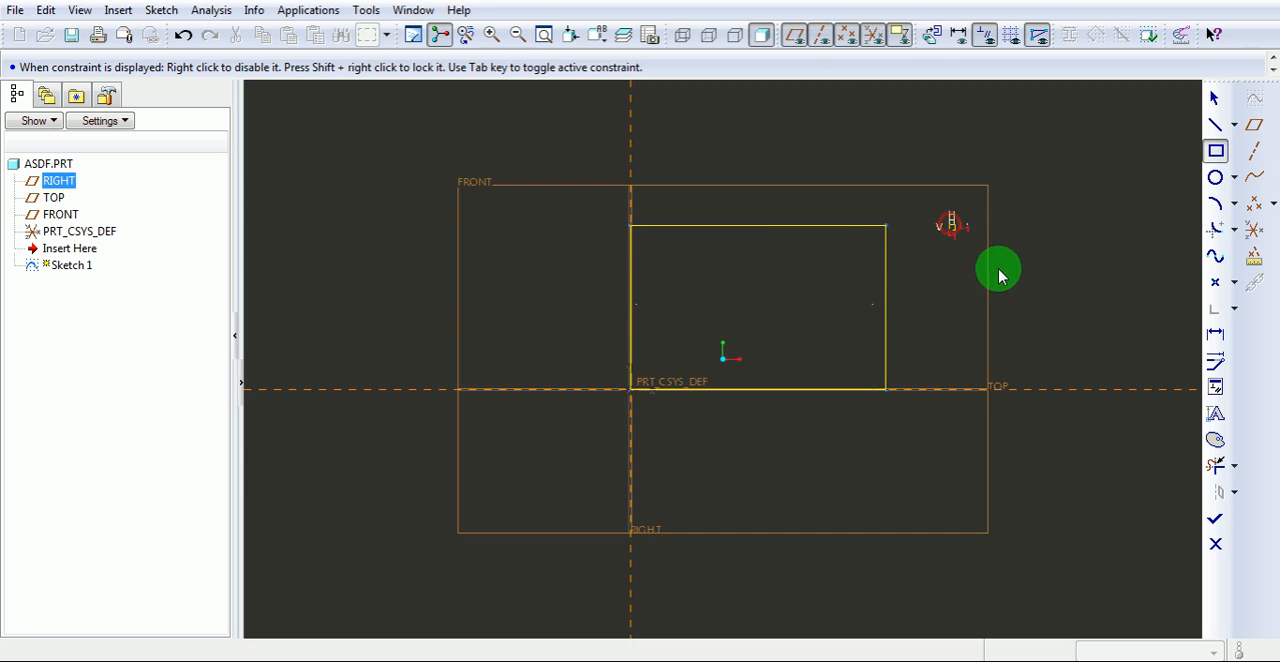
{"action": "left_click", "coordinate": [1147, 390]}
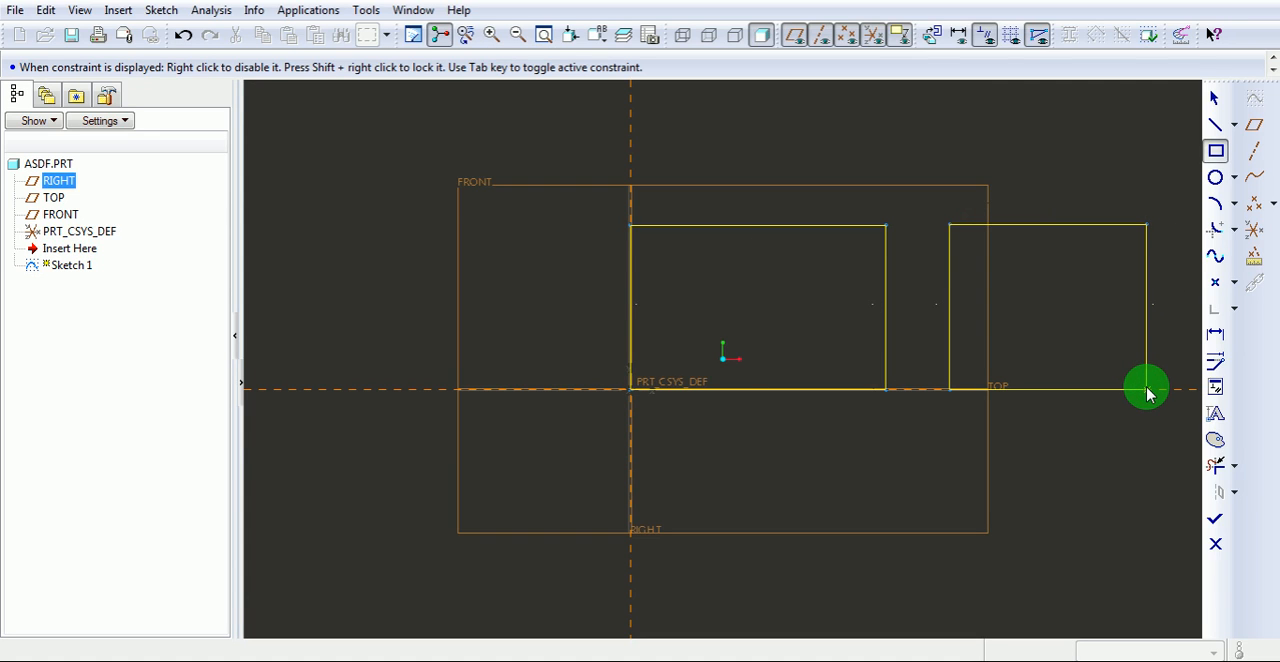
{"action": "middle_click", "coordinate": [1054, 463]}
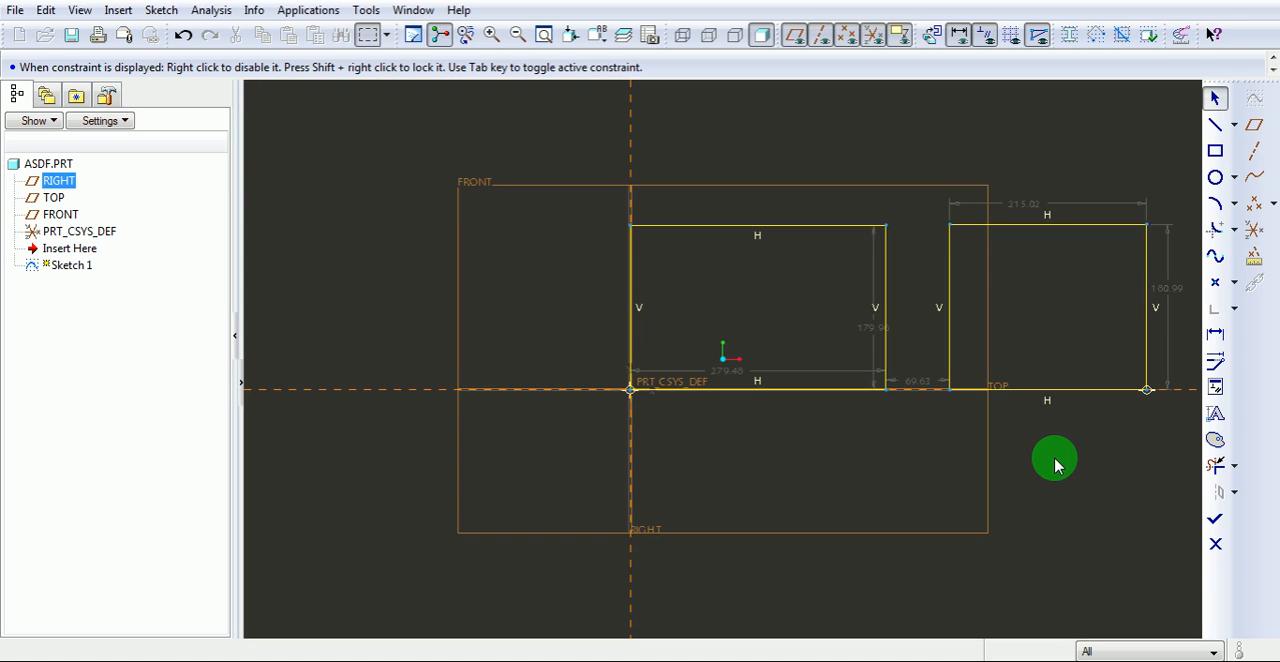
Sketch a Center and Point circle centred about 305 left of the vertical reference and about 197 above the horizontal reference.
{"action": "left_click", "coordinate": [1234, 178]}
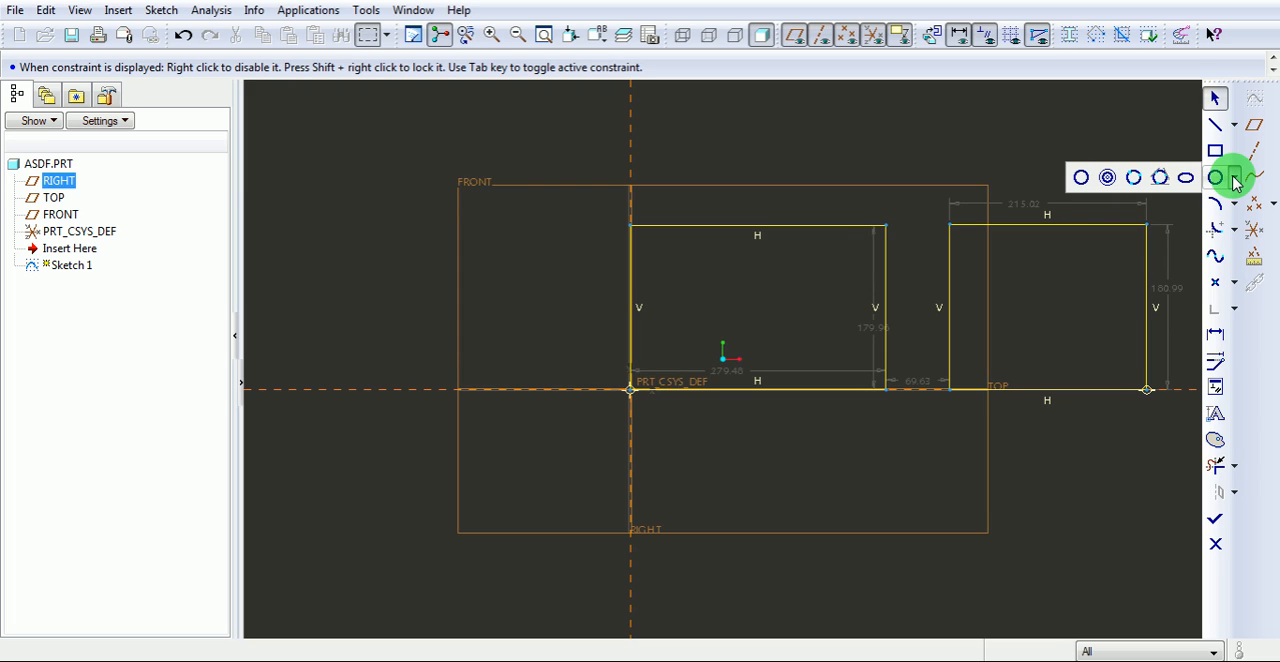
{"action": "left_click", "coordinate": [1080, 179]}
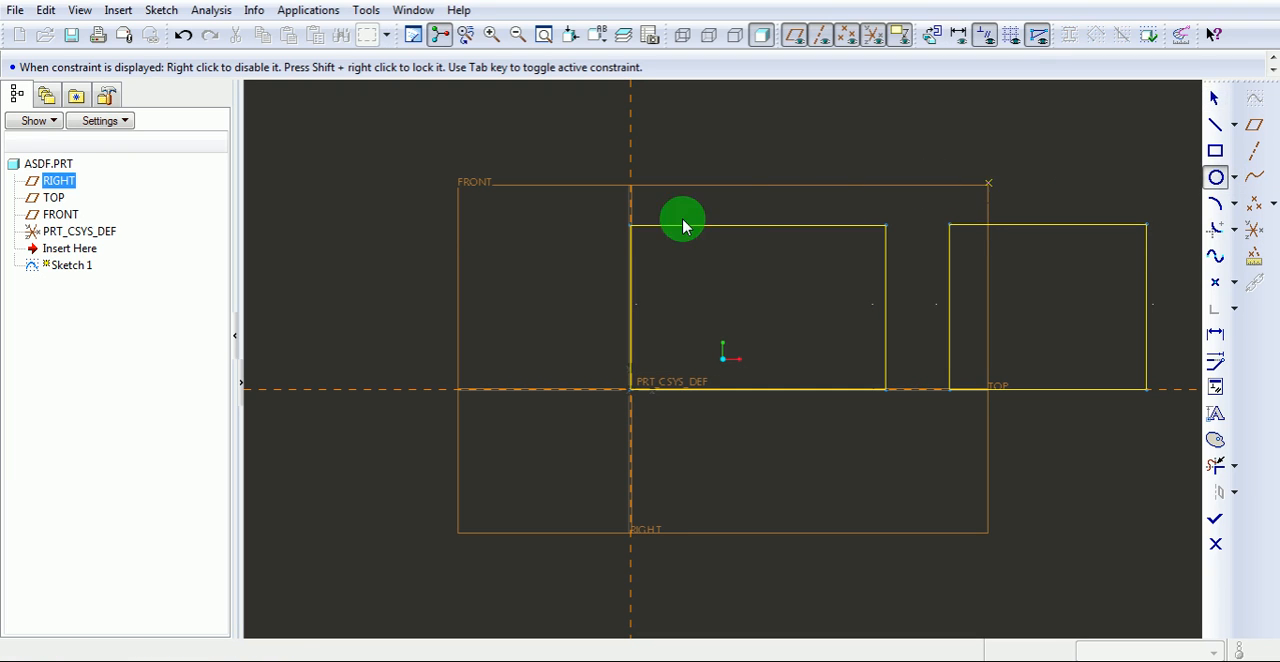
{"action": "left_click", "coordinate": [350, 209]}
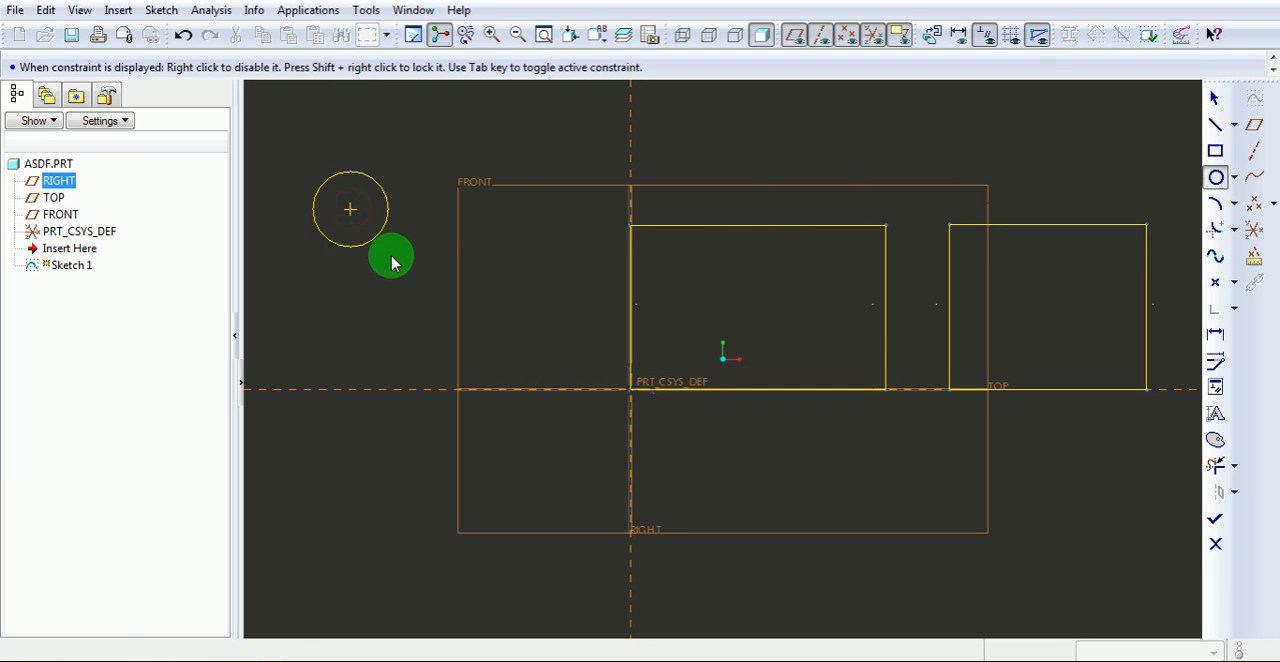
{"action": "left_click", "coordinate": [417, 287]}
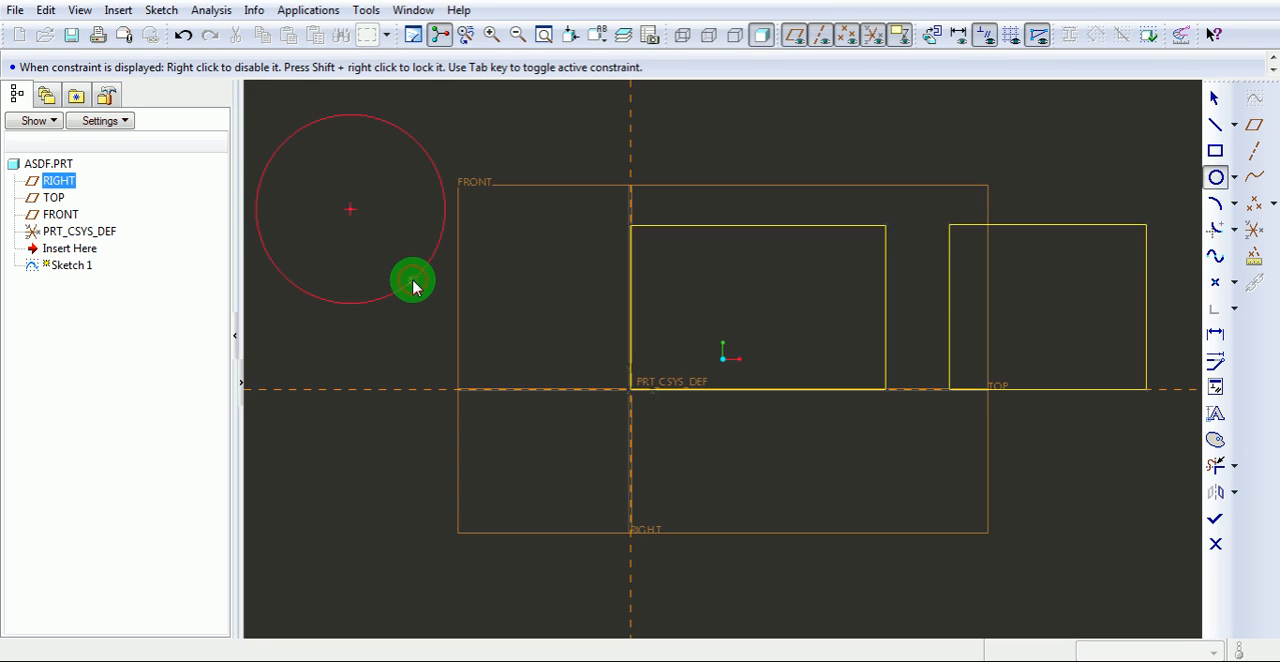
{"action": "middle_click", "coordinate": [511, 283]}
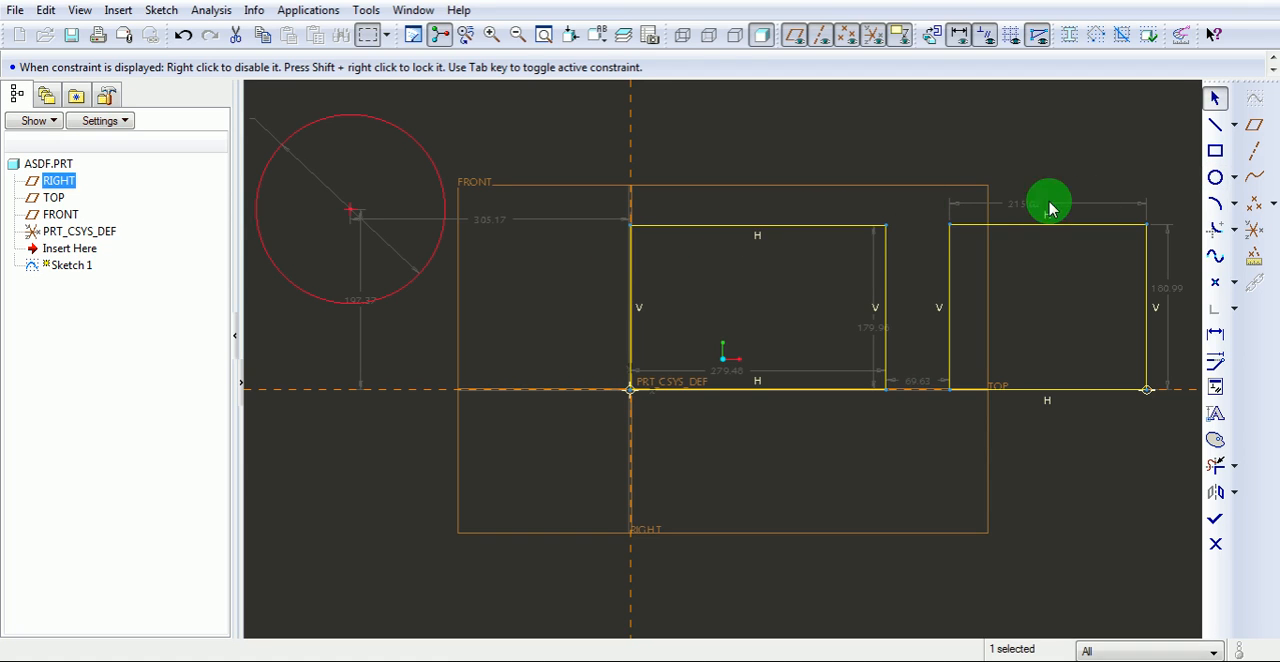
Sketch three progressively larger circles around the existing circle with the Concentric circle tool.
{"action": "left_click", "coordinate": [1235, 180]}
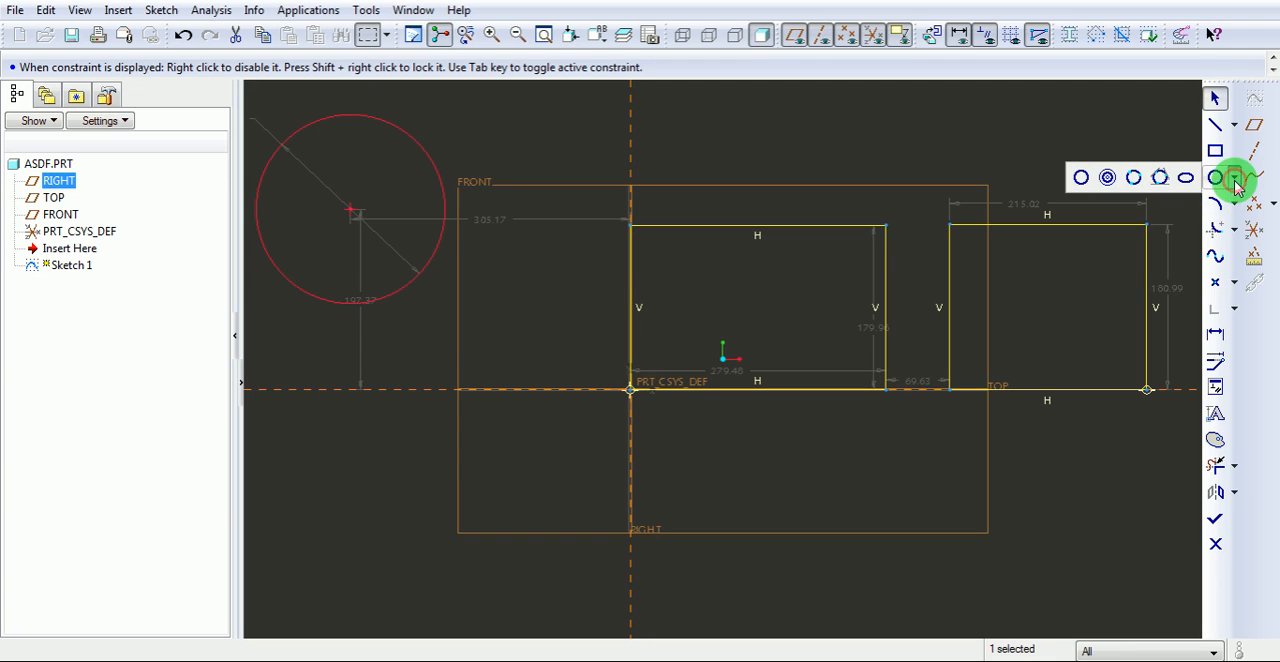
{"action": "left_click", "coordinate": [1107, 178]}
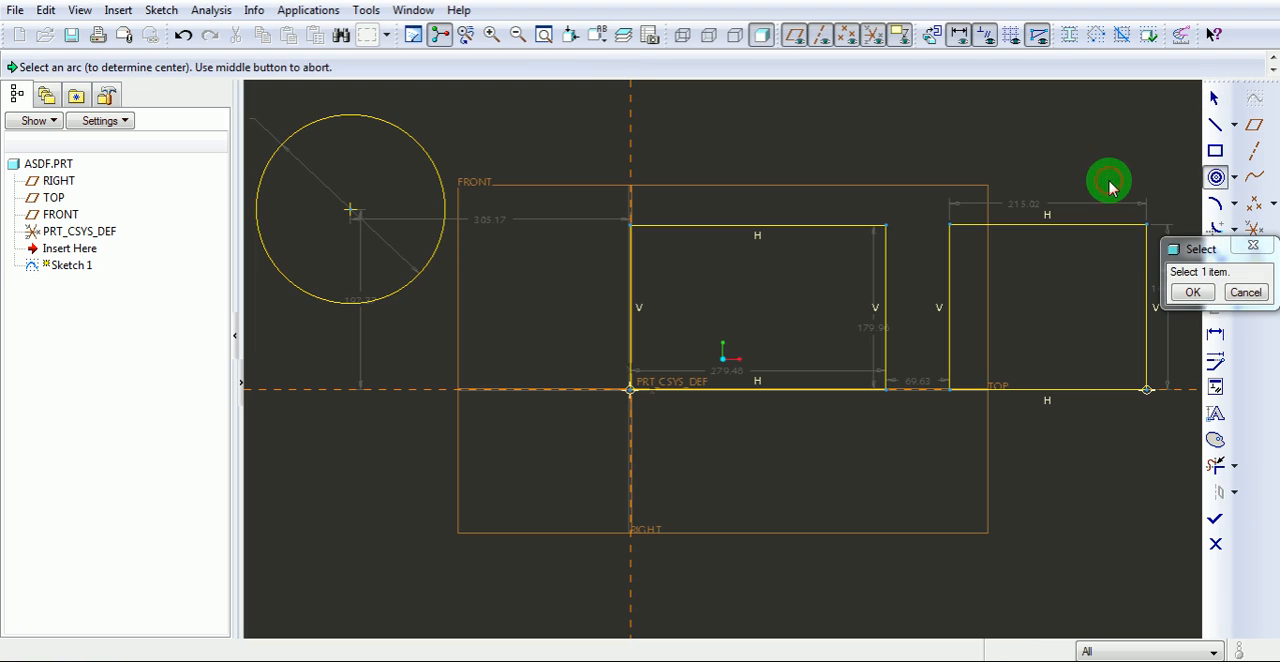
{"action": "left_click", "coordinate": [429, 158]}
{"action": "left_click", "coordinate": [447, 148]}
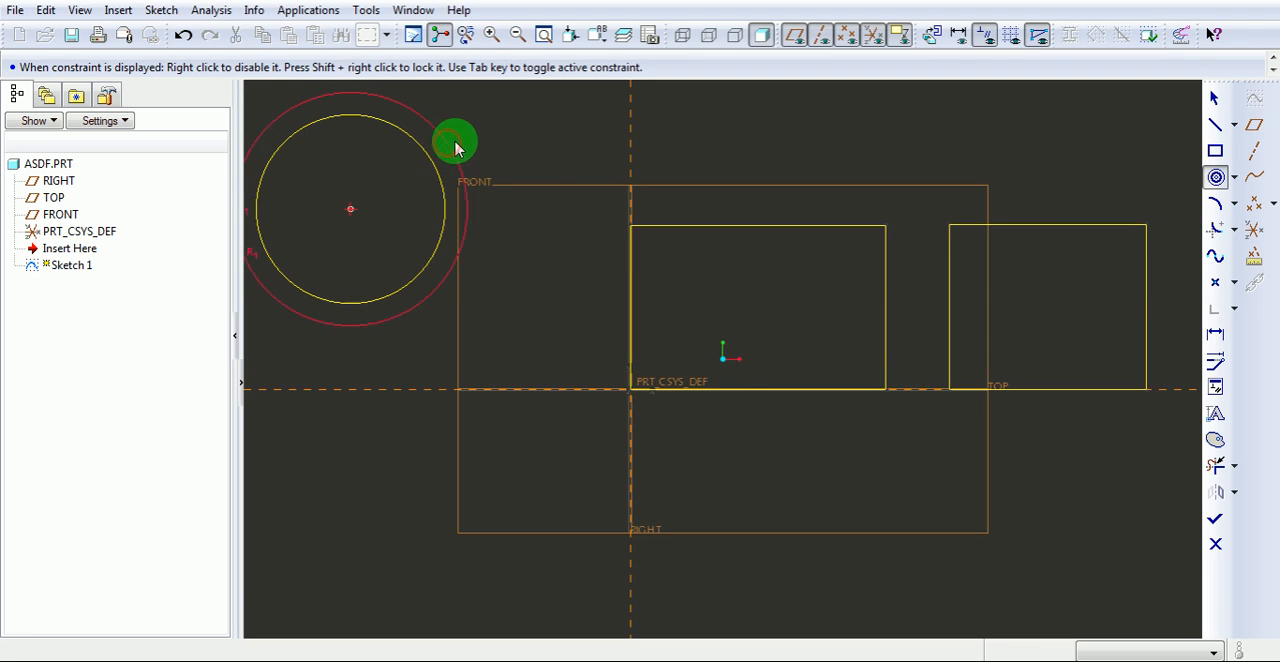
{"action": "left_click", "coordinate": [477, 141]}
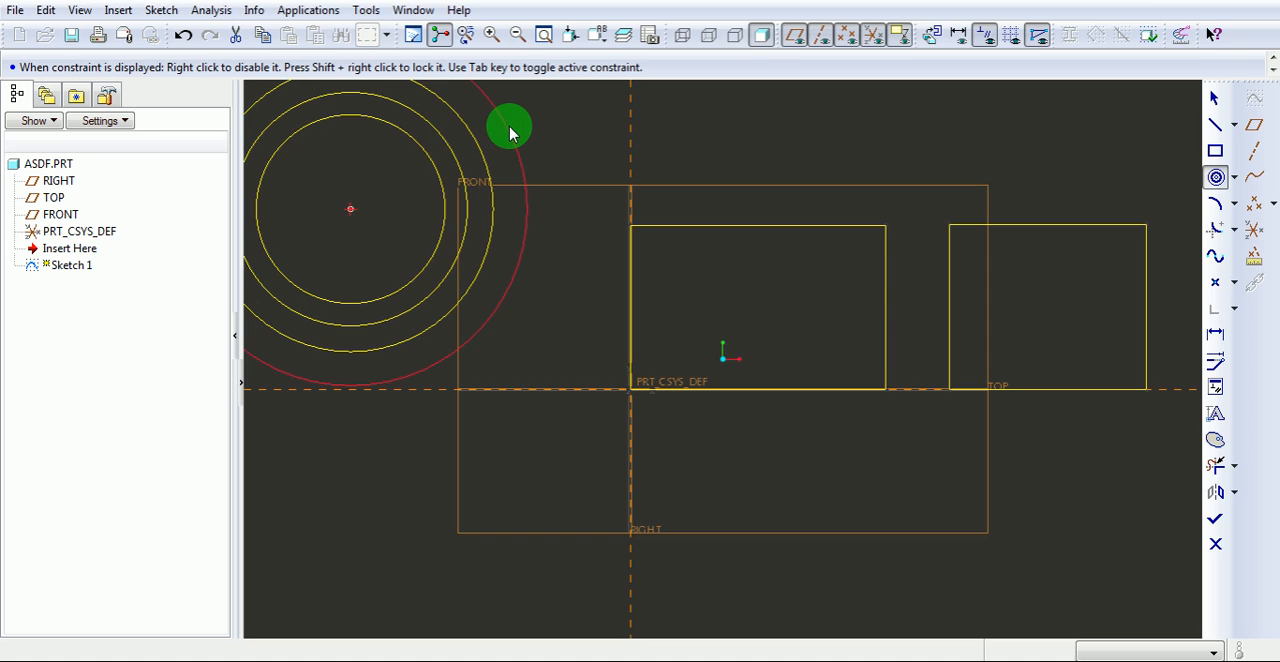
{"action": "left_click", "coordinate": [512, 132]}
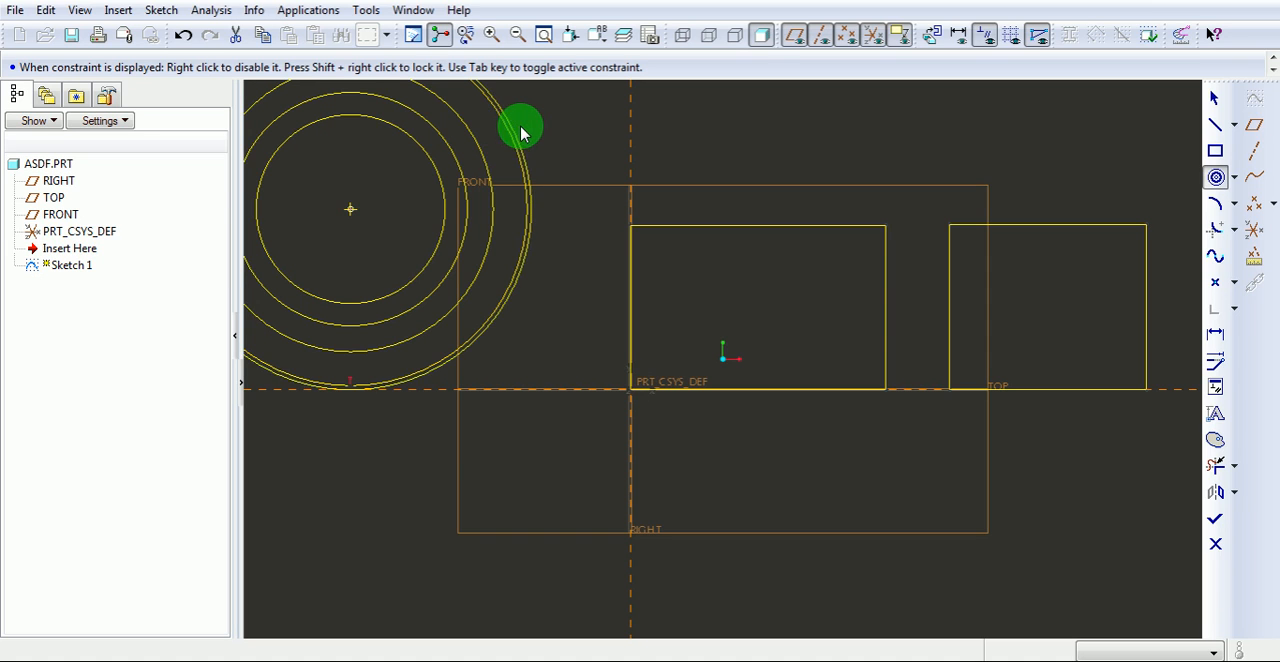
{"action": "middle_click", "coordinate": [612, 137]}
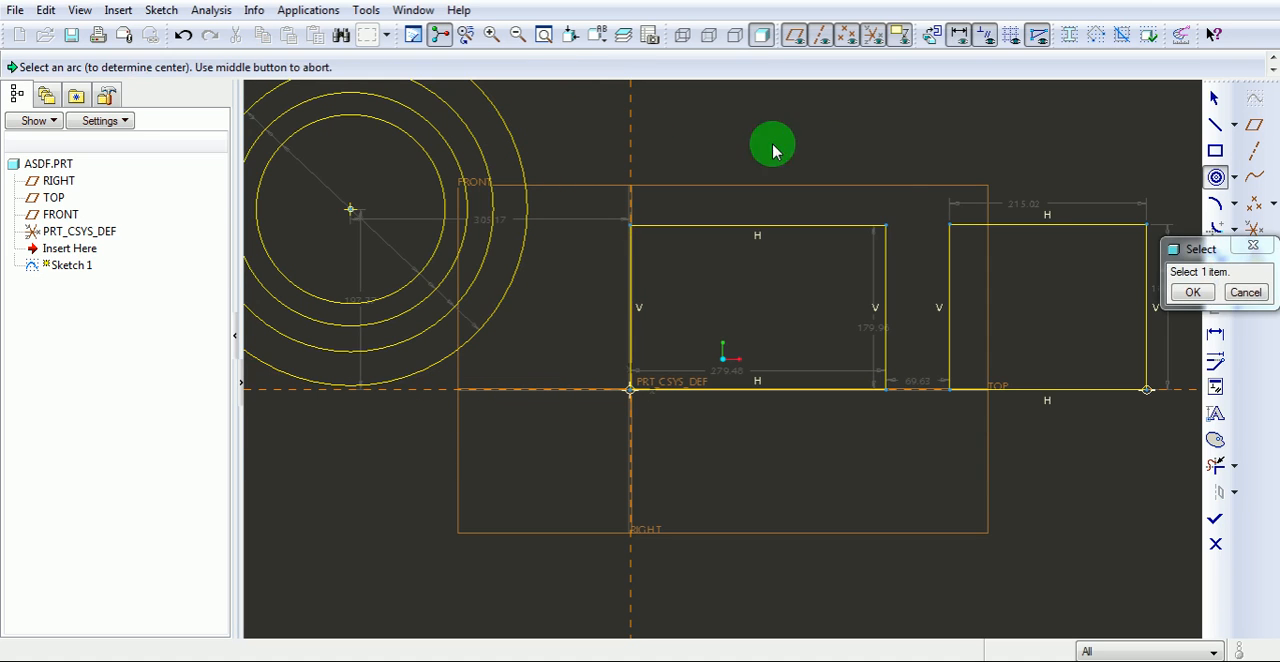
Sketch a 3 Point circle through the upper-left, upper-right and lower-right corners of the rectangle at the origin.
{"action": "left_click", "coordinate": [1235, 182]}
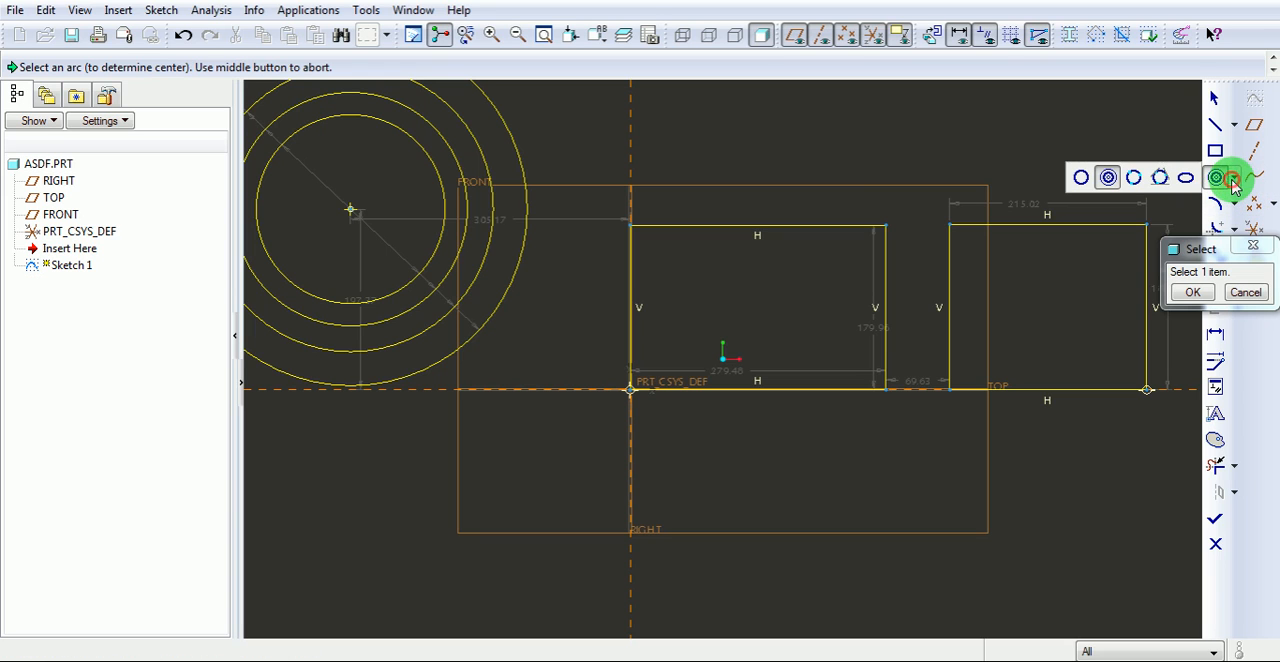
{"action": "left_click", "coordinate": [1135, 179]}
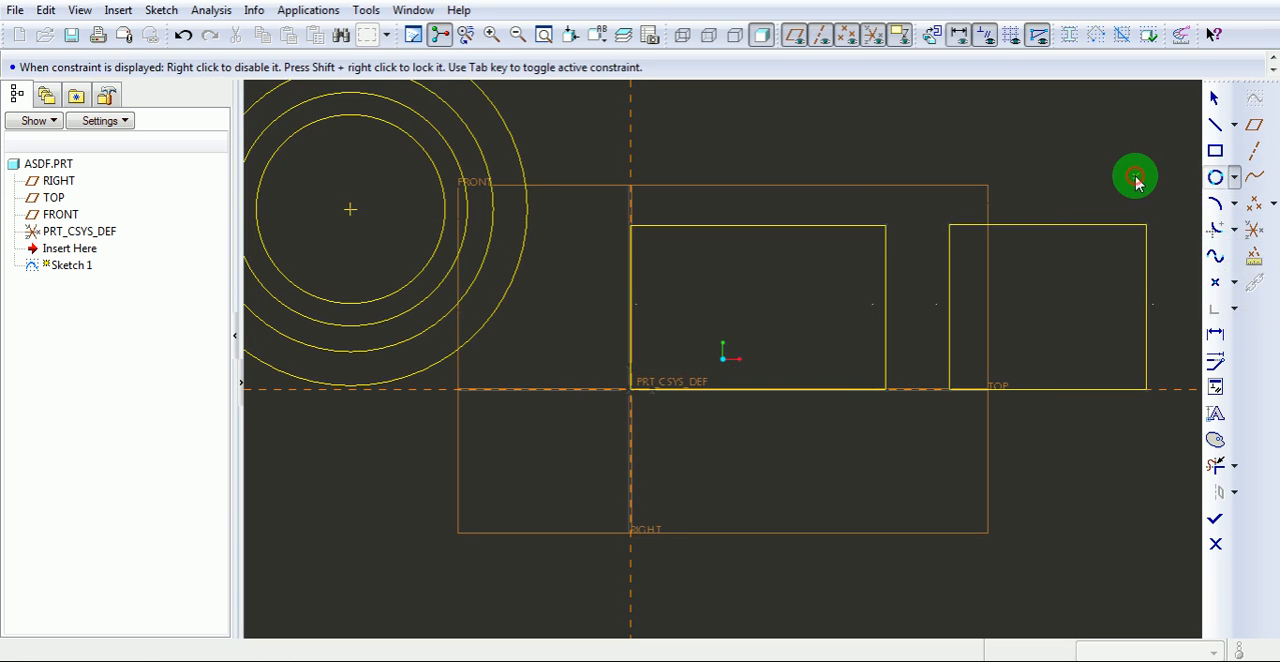
{"action": "left_click", "coordinate": [632, 227]}
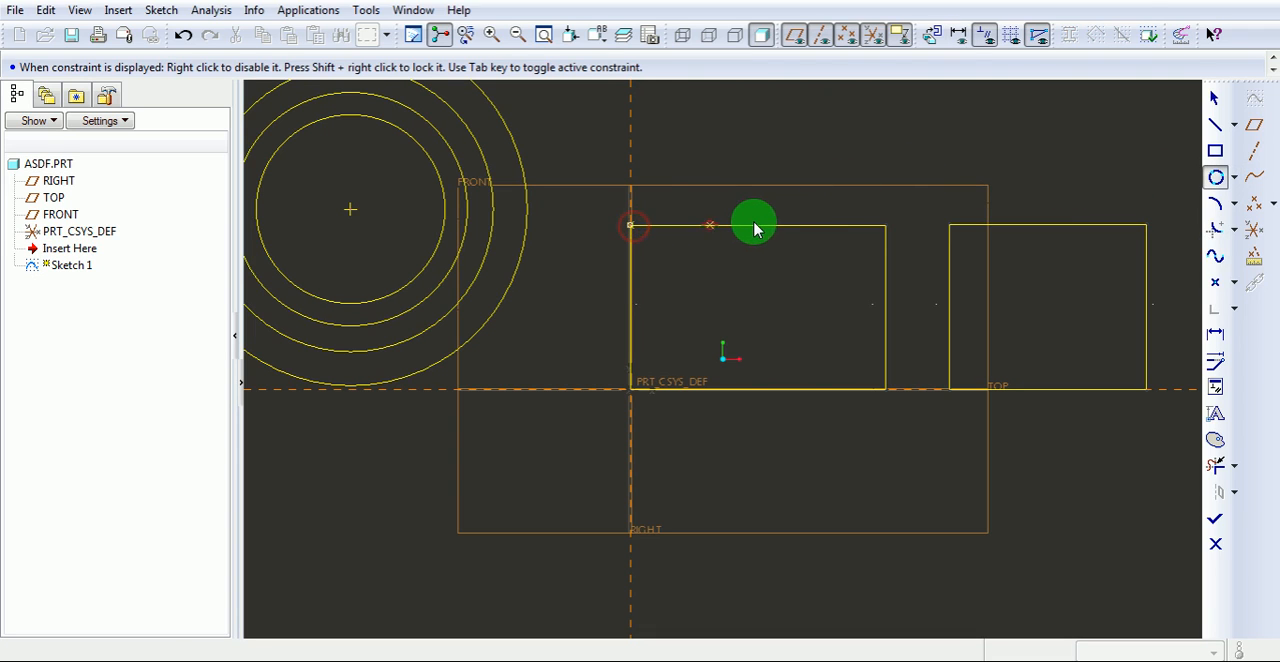
{"action": "left_click", "coordinate": [886, 226]}
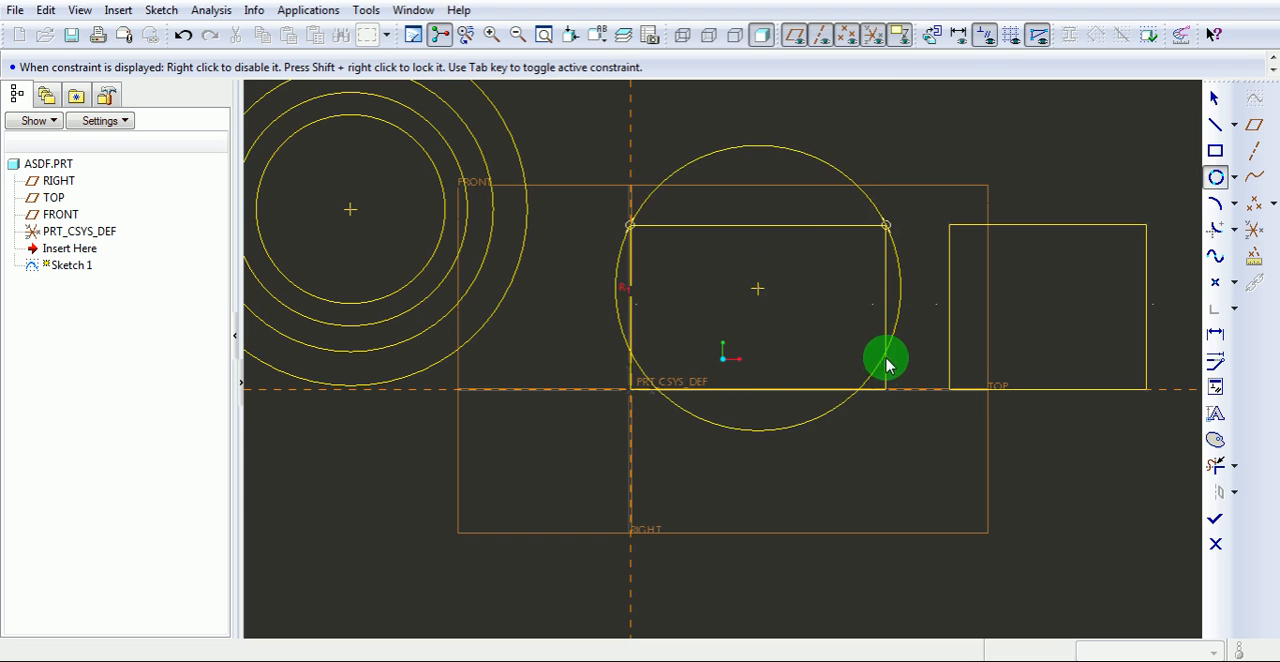
{"action": "left_click", "coordinate": [886, 391]}
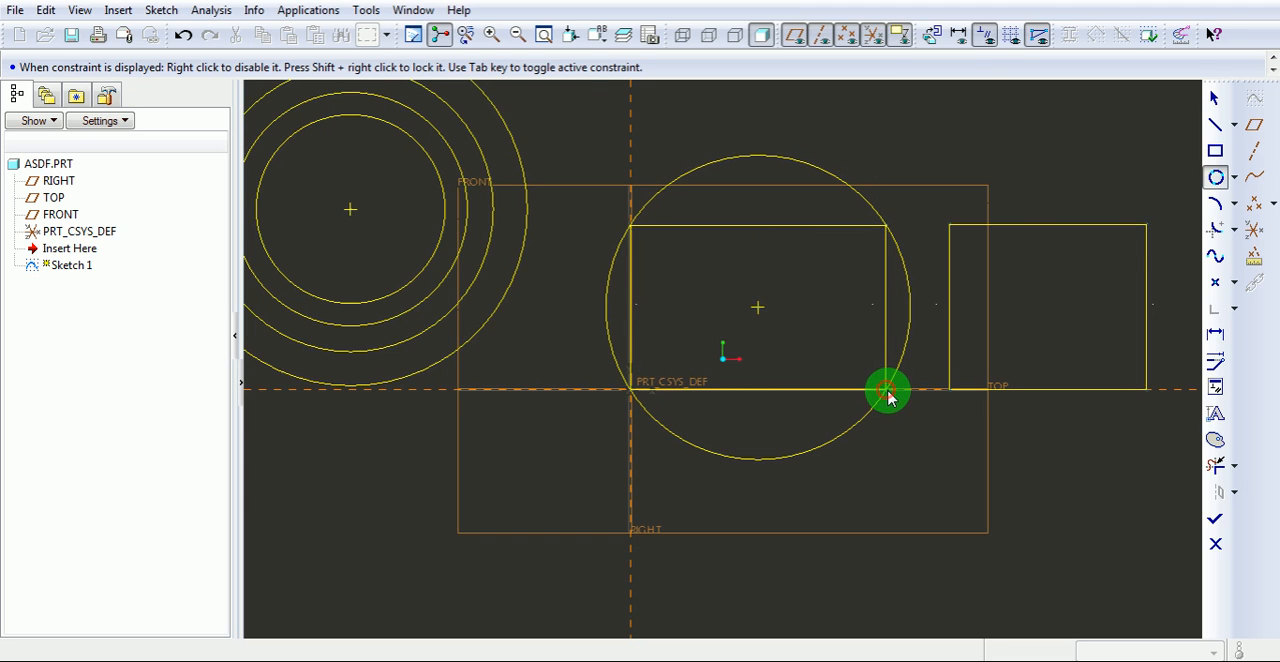
{"action": "middle_click", "coordinate": [905, 426]}
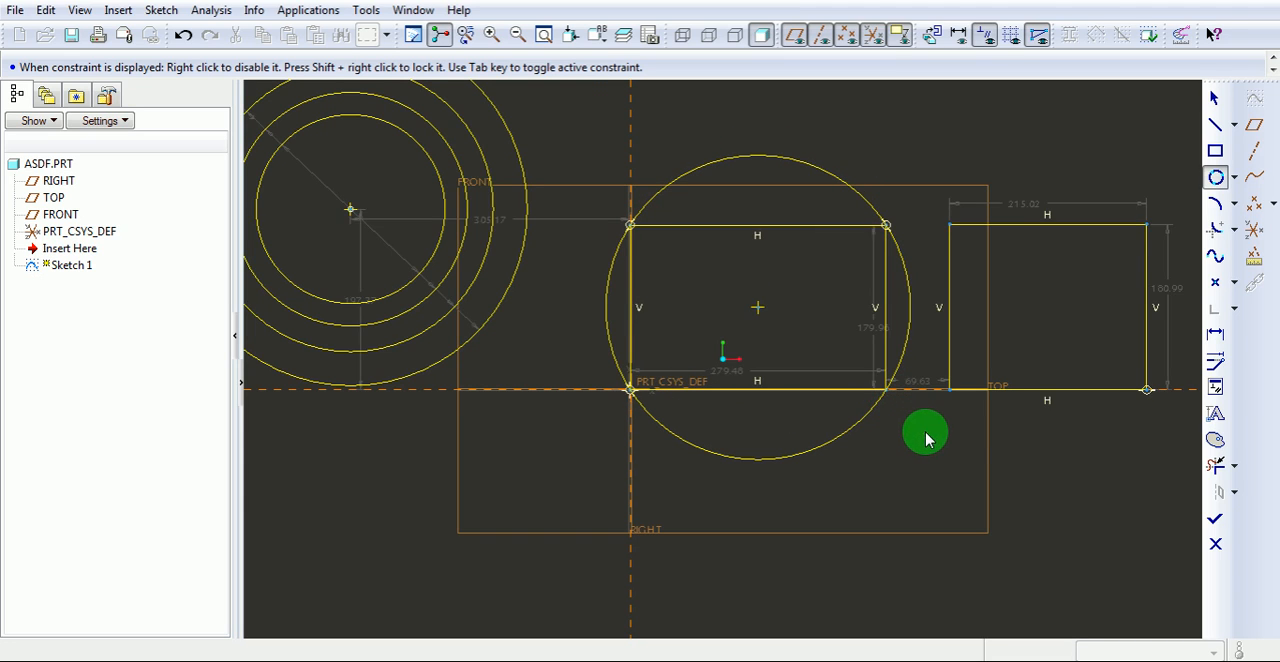
Sketch a 3 Tangent circle inside the rectangle at the origin, touching its upper, left and lower edges.
{"action": "left_click", "coordinate": [1233, 185]}
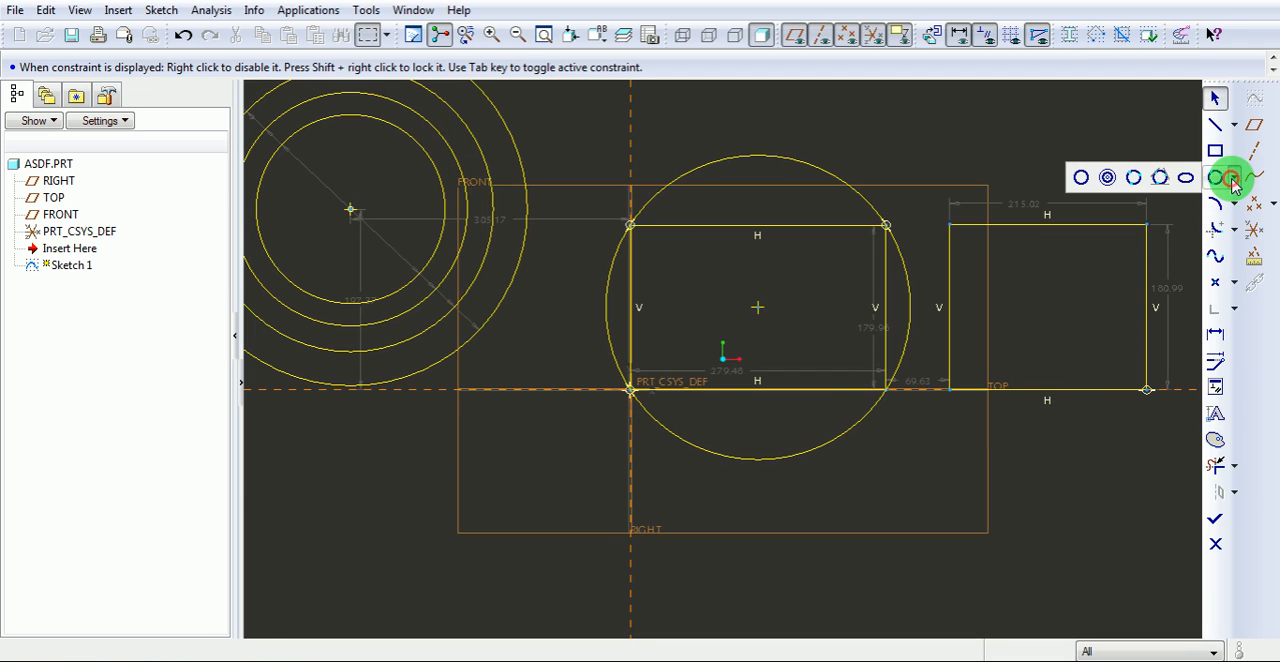
{"action": "left_click", "coordinate": [1160, 180]}
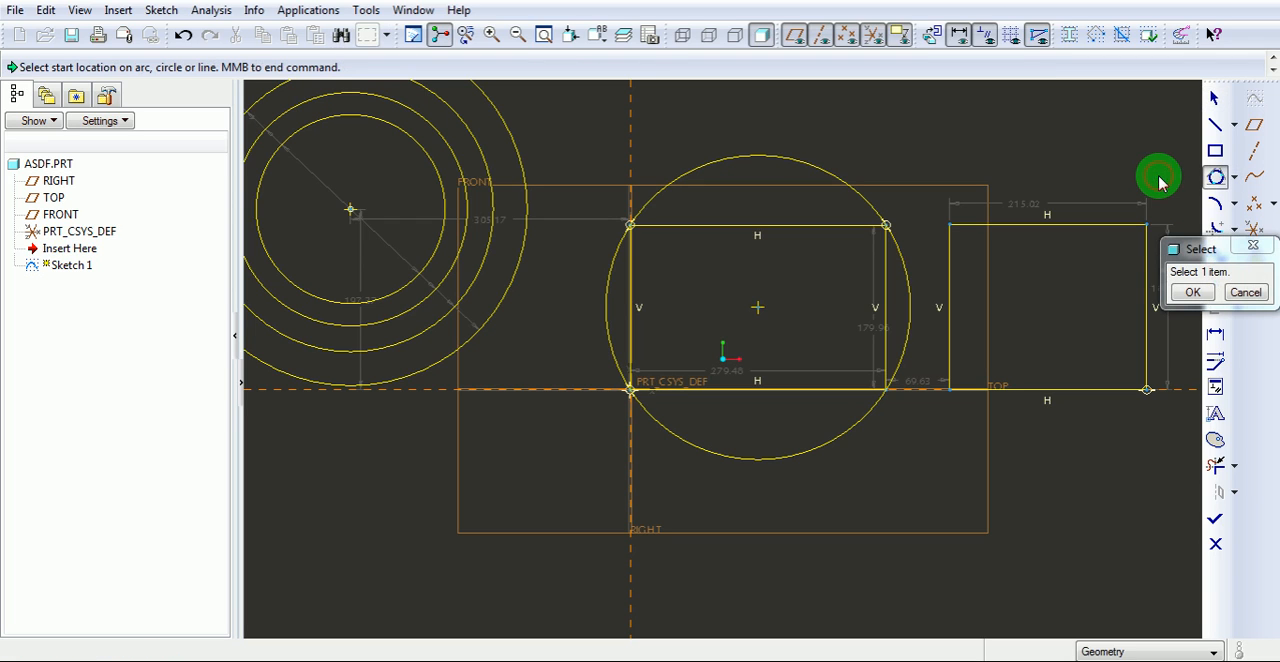
{"action": "left_click", "coordinate": [714, 230]}
{"action": "left_click", "coordinate": [632, 290]}
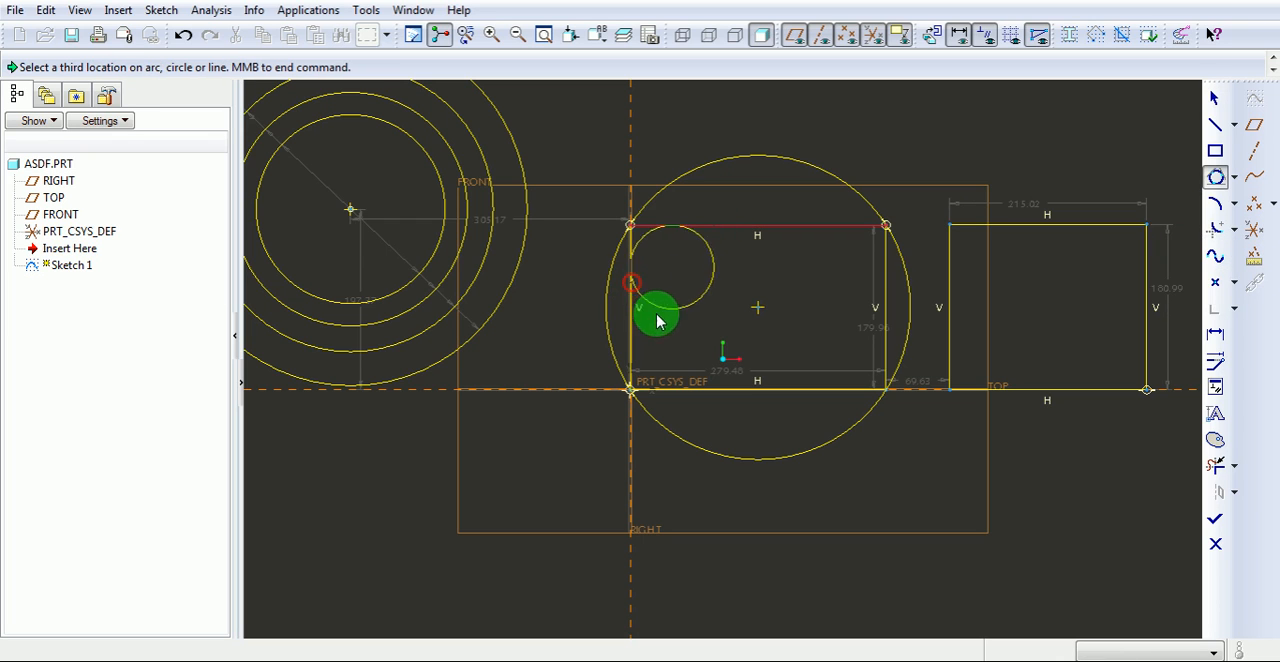
{"action": "left_click", "coordinate": [748, 400]}
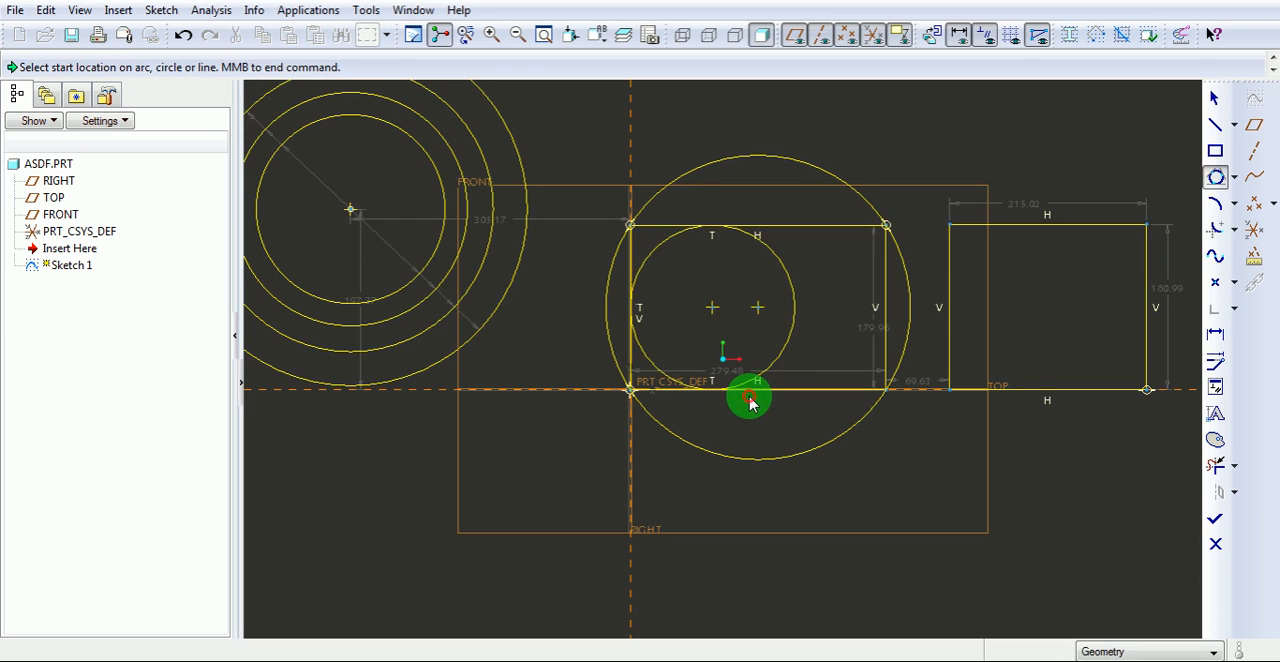
{"action": "middle_click", "coordinate": [826, 294]}
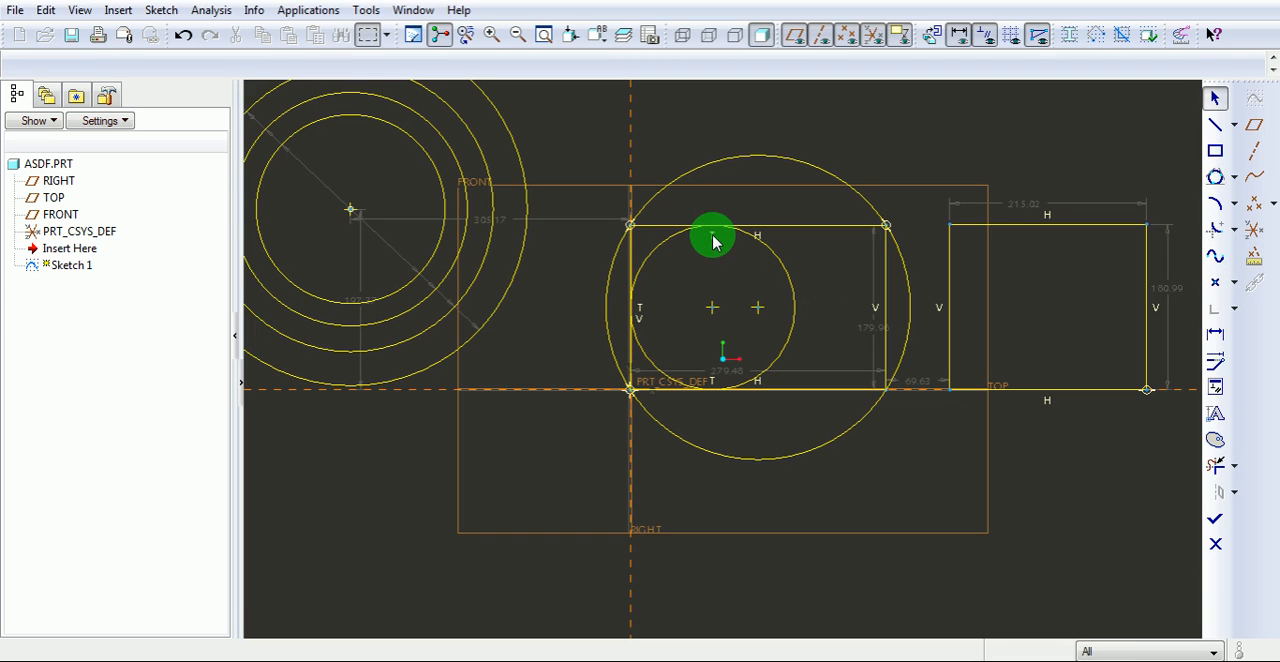
Examine the inscribed circle's tangent constraints and the rectangle edges they refer to.
{"action": "left_click", "coordinate": [644, 311]}
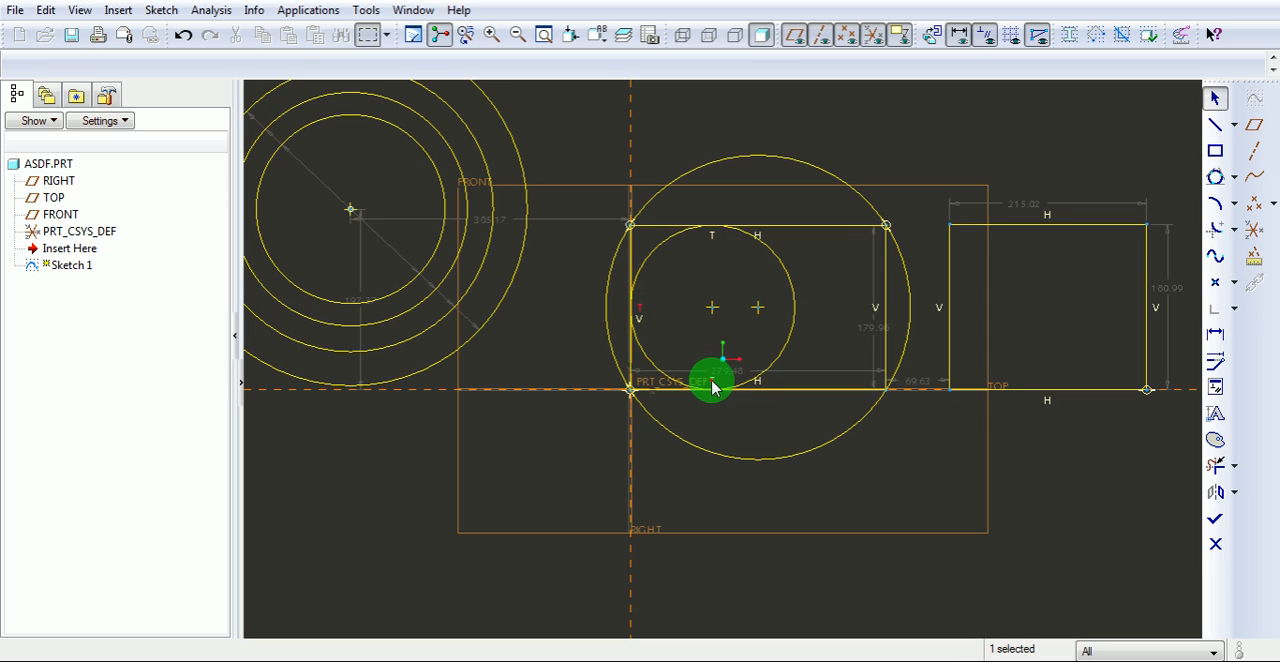
{"action": "left_click", "coordinate": [714, 384]}
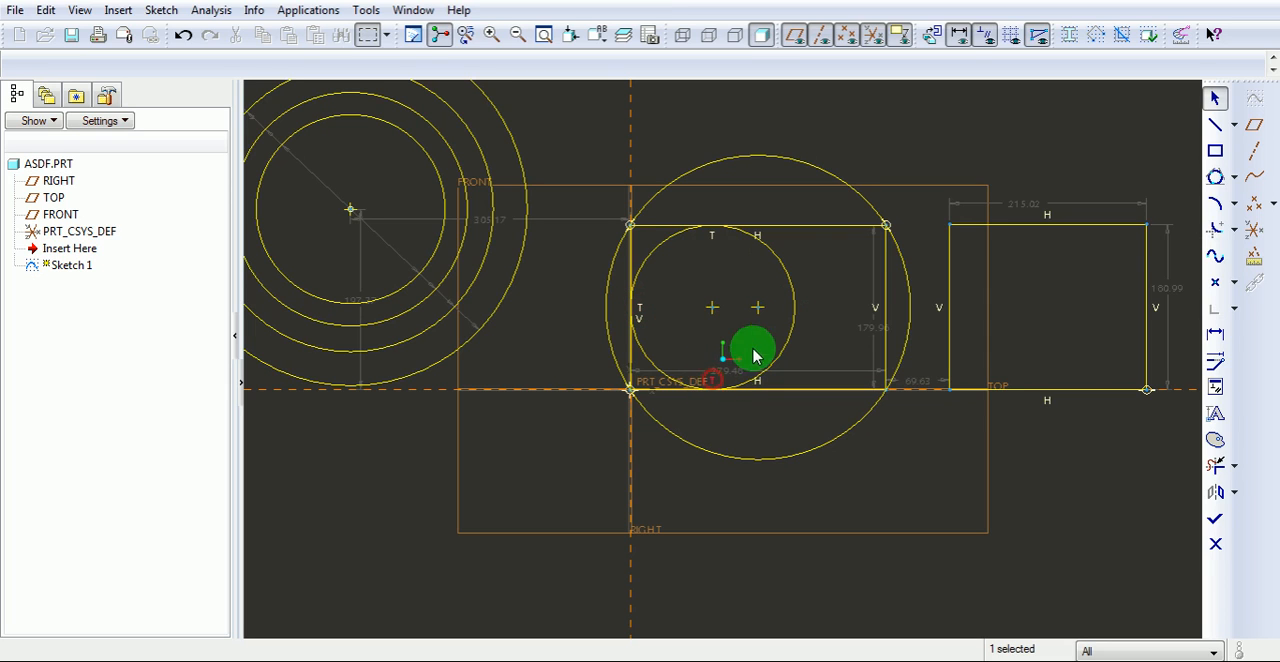
{"action": "left_click", "coordinate": [793, 227]}
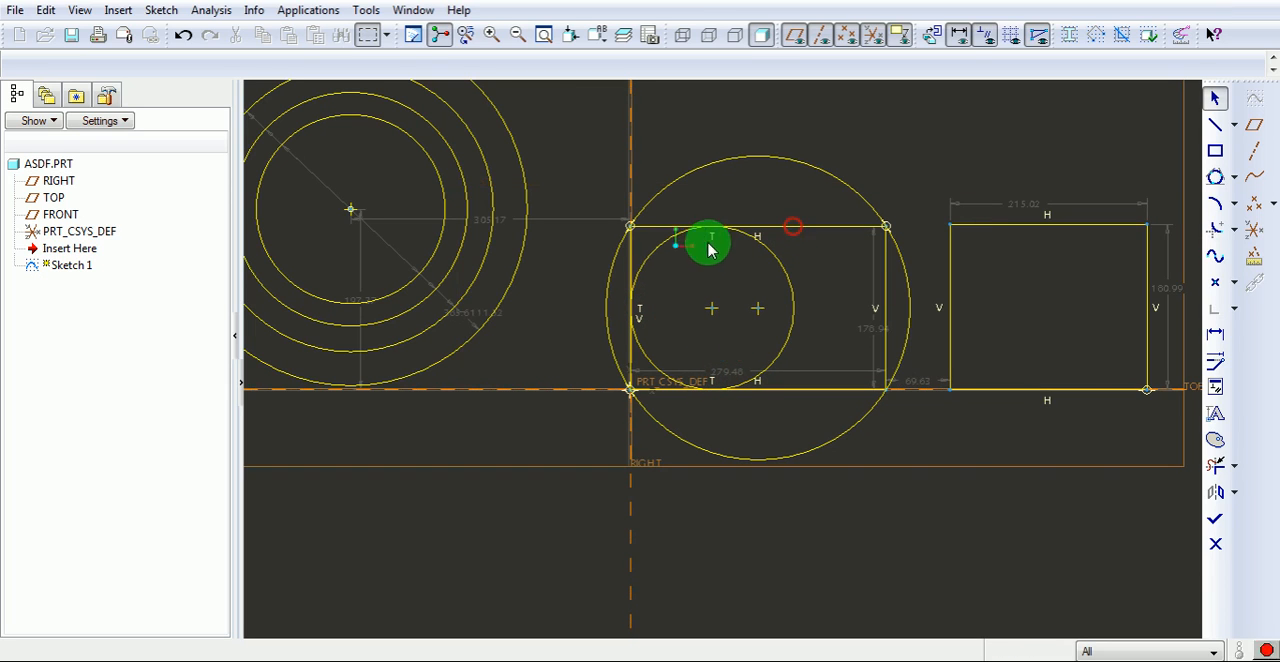
{"action": "left_click", "coordinate": [657, 233]}
{"action": "left_click", "coordinate": [629, 277]}
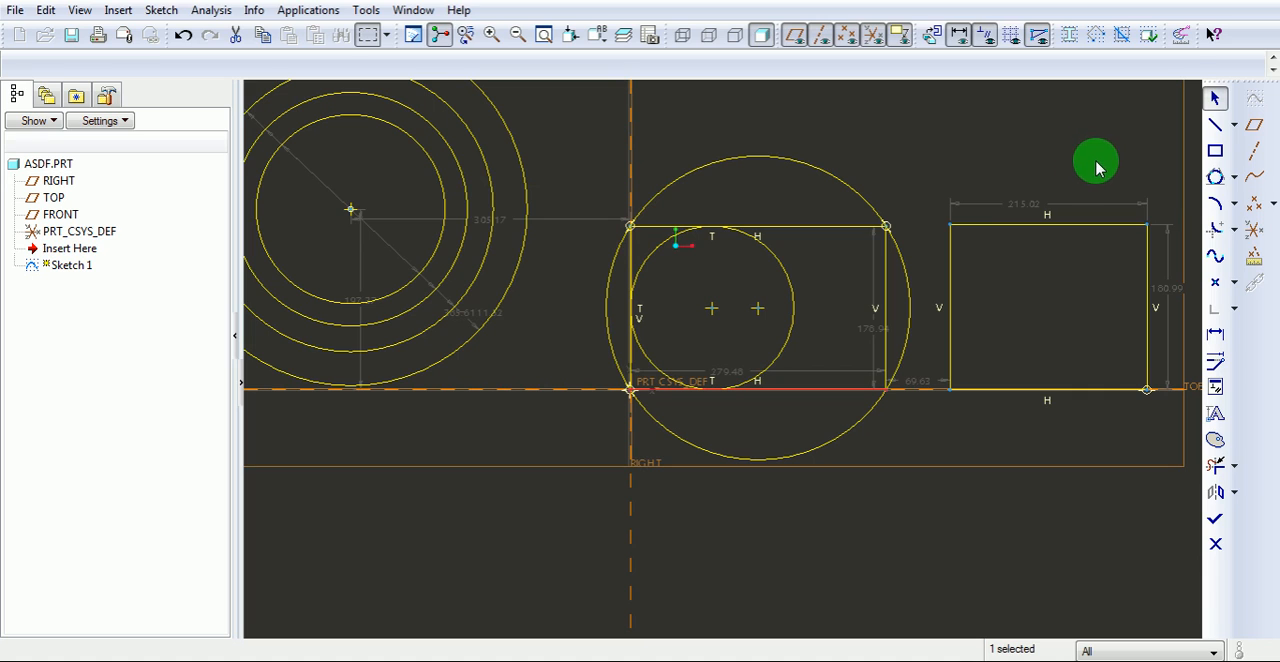
Sketch an ellipse centred about 235 left of and 140 below the origin, with radii of about 218 horizontally and 61 vertically.
{"action": "left_click", "coordinate": [1236, 180]}
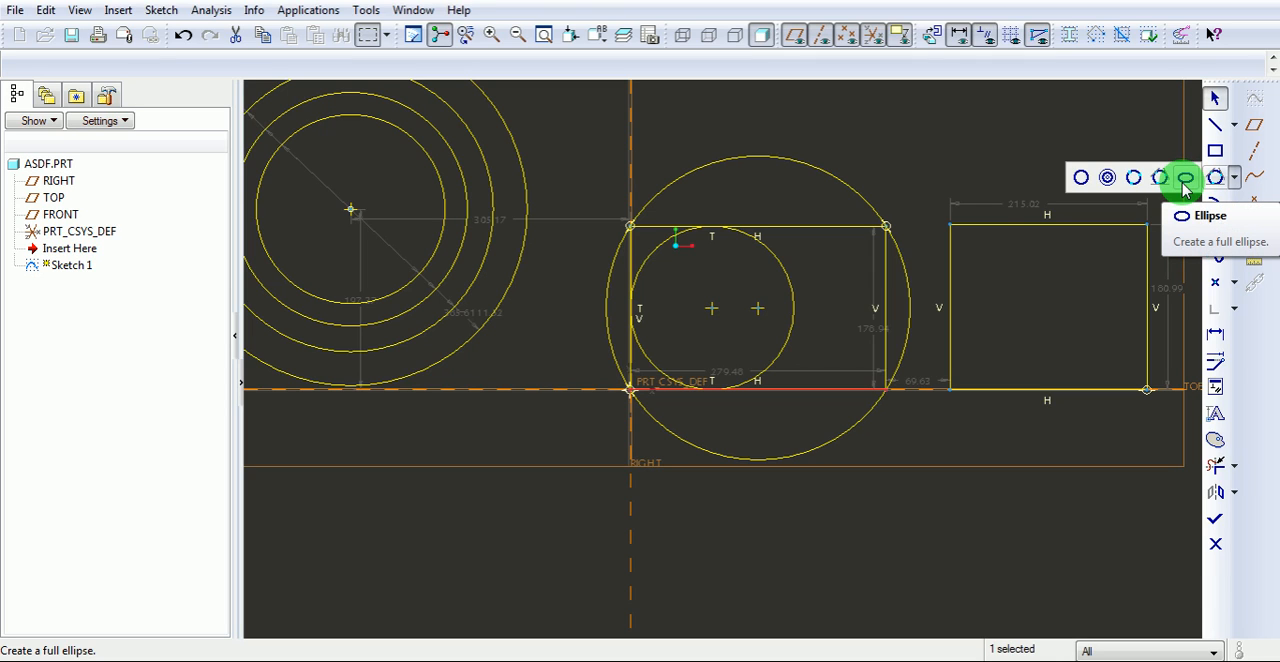
{"action": "left_click", "coordinate": [1185, 186]}
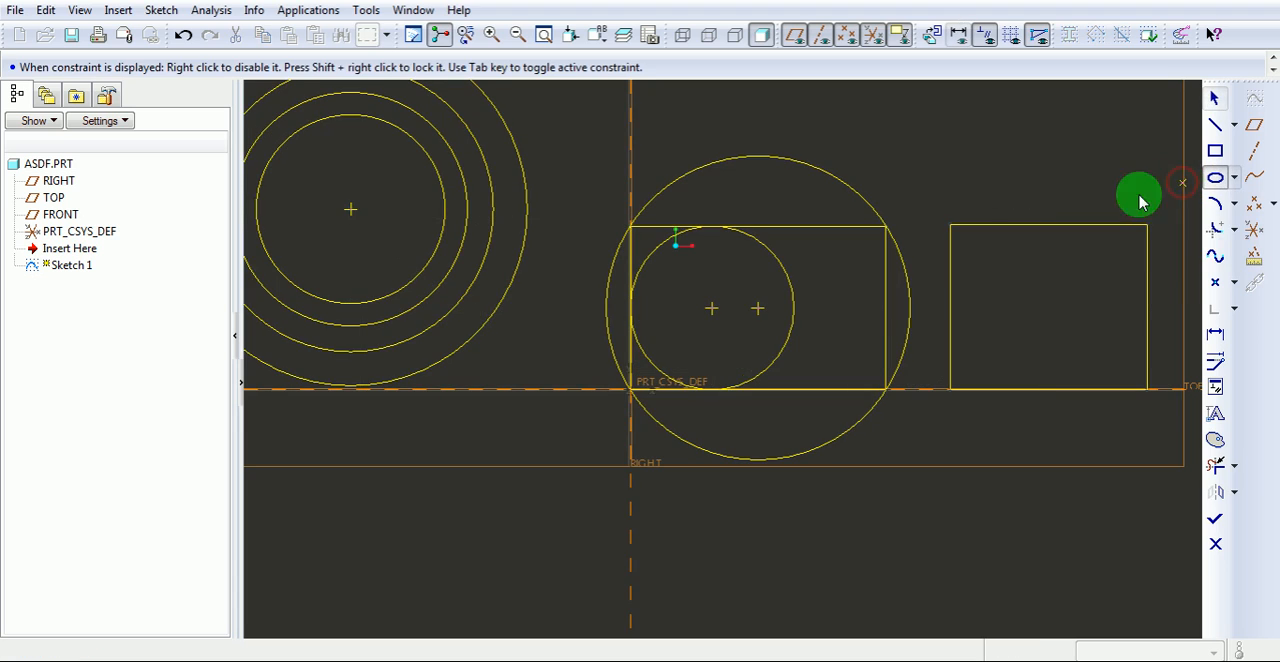
{"action": "left_click", "coordinate": [416, 520]}
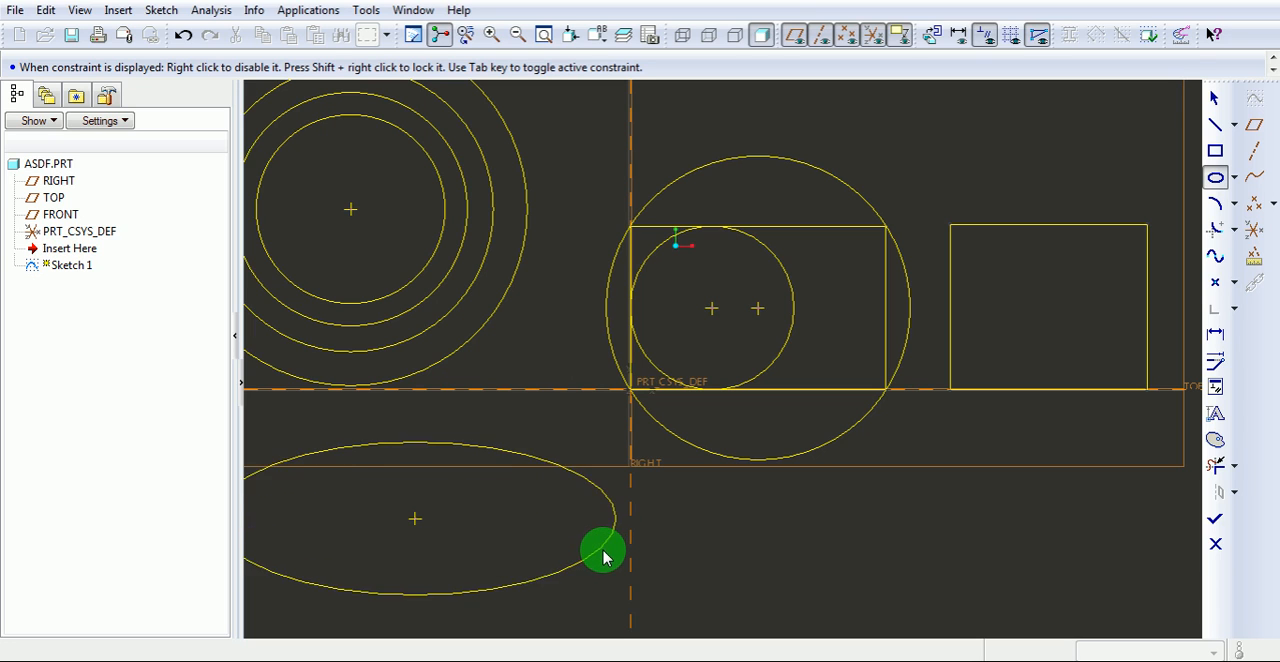
{"action": "left_click", "coordinate": [608, 536]}
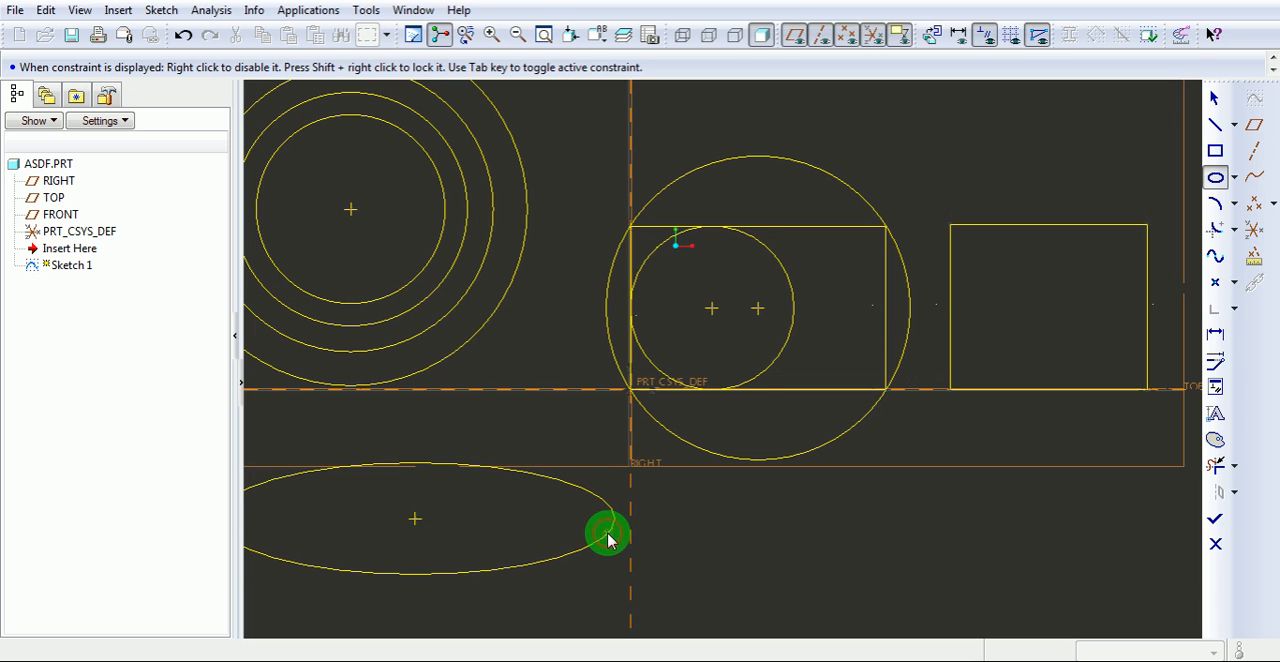
{"action": "middle_click", "coordinate": [712, 533]}
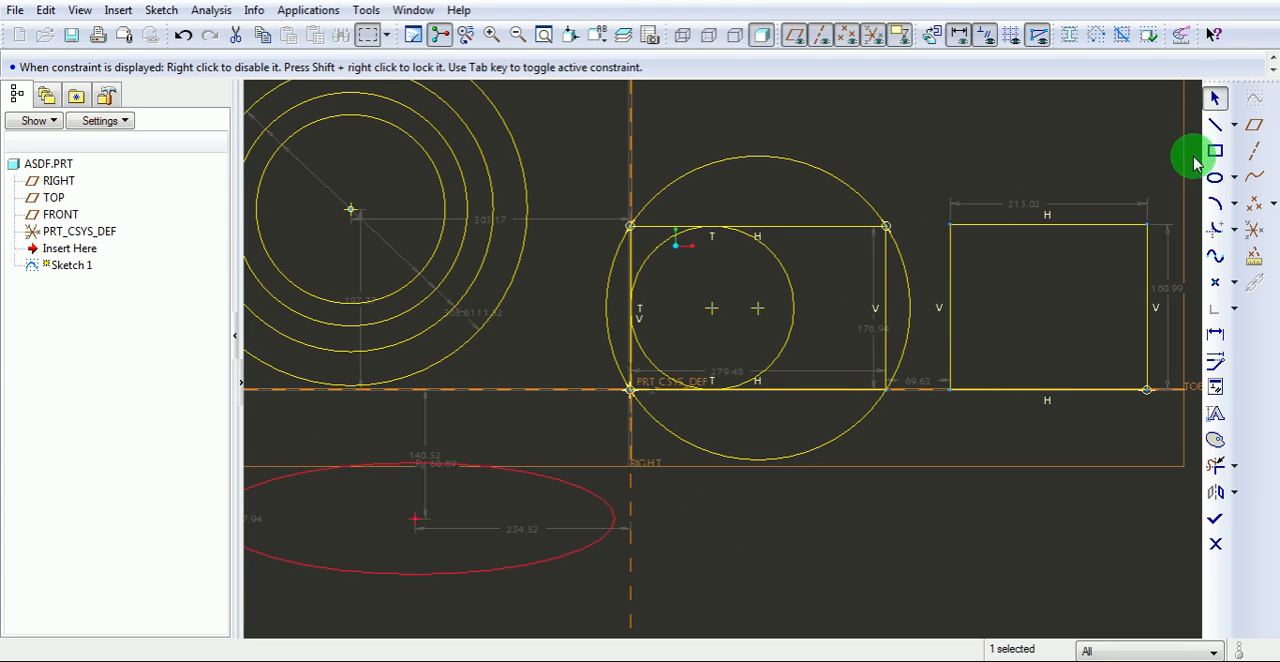
Sketch a diagonal centerline through the upper-left and lower-right corners of the right-hand rectangle.
{"action": "left_click", "coordinate": [1234, 124]}
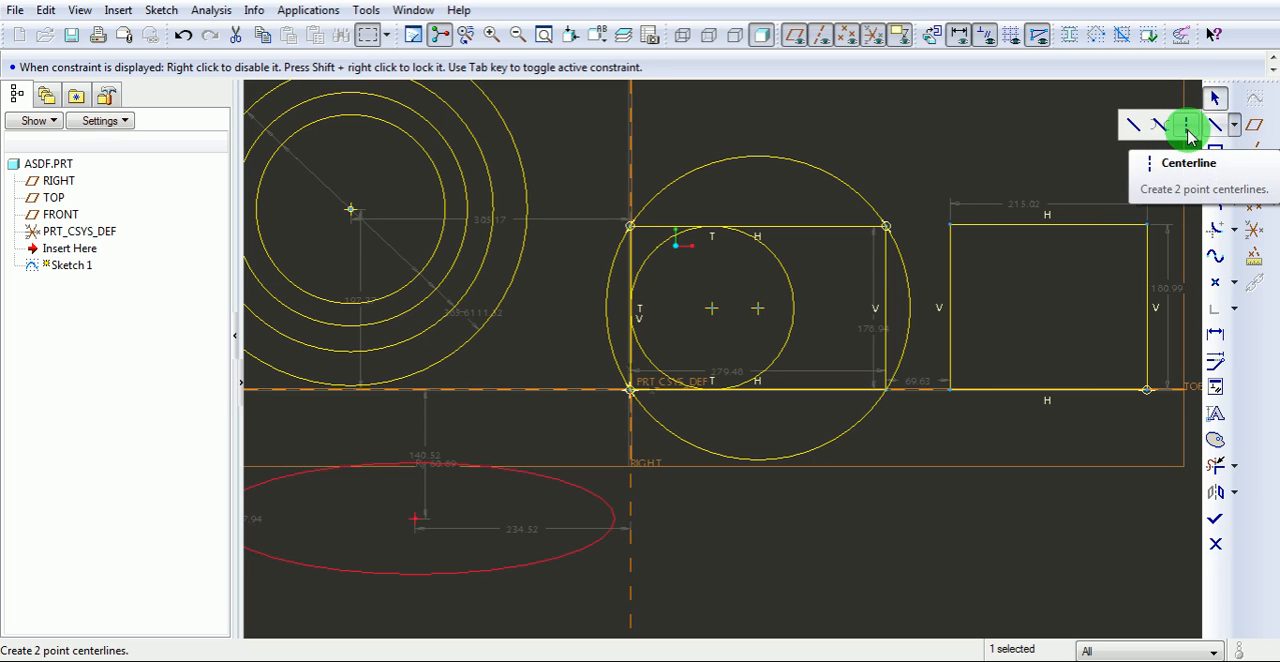
{"action": "left_click", "coordinate": [1187, 132]}
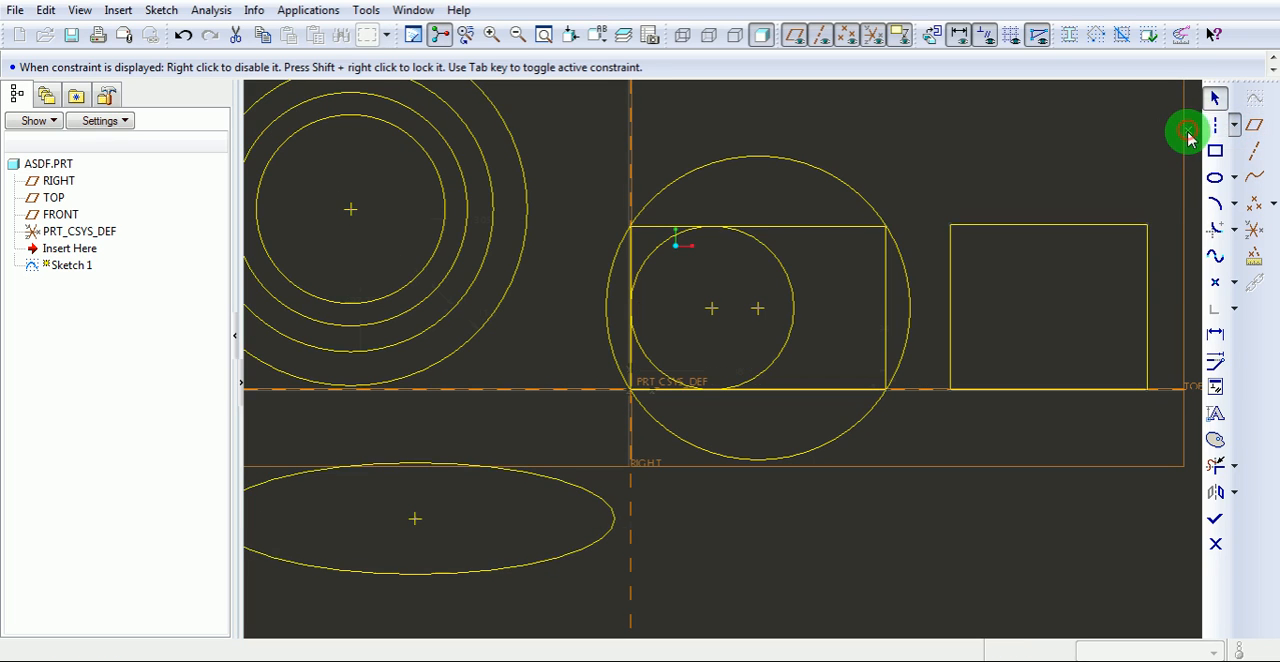
{"action": "left_click", "coordinate": [950, 225]}
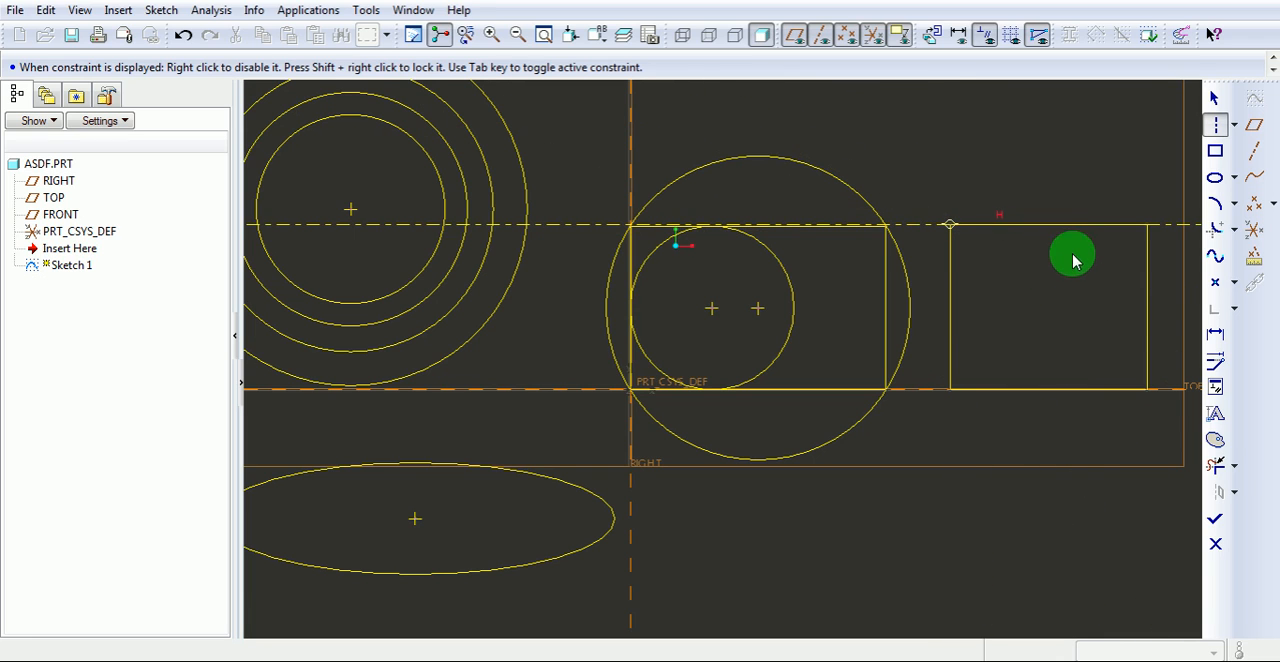
{"action": "left_click", "coordinate": [1147, 396]}
{"action": "scroll", "coordinate": [922, 455], "scroll_direction": "down", "scroll_amount": 5}
{"action": "scroll", "coordinate": [922, 458], "scroll_direction": "down", "scroll_amount": 4}
{"action": "scroll", "coordinate": [903, 425], "scroll_direction": "up", "scroll_amount": 6}
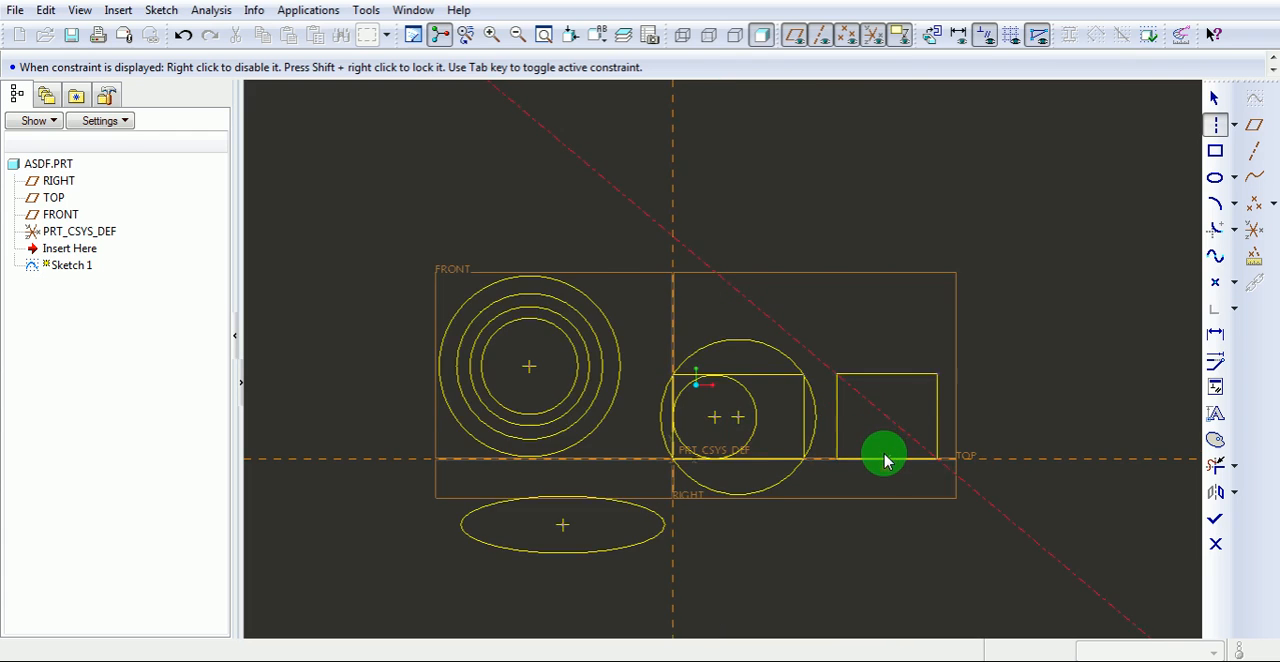
{"action": "scroll", "coordinate": [886, 460], "scroll_direction": "up", "scroll_amount": 1}
{"action": "middle_click", "coordinate": [986, 374]}
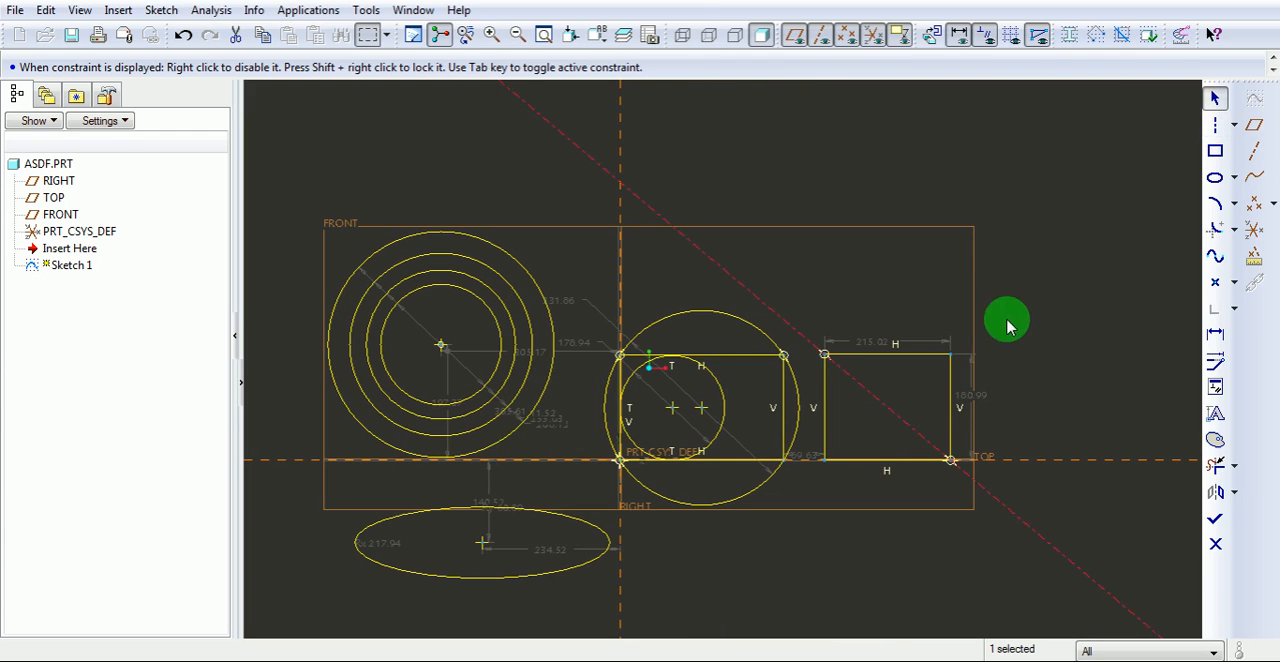
Sketch a Line Tangent across the upper sides of the outermost concentric circle and the circle inscribed in the rectangle.
{"action": "left_click", "coordinate": [1235, 128]}
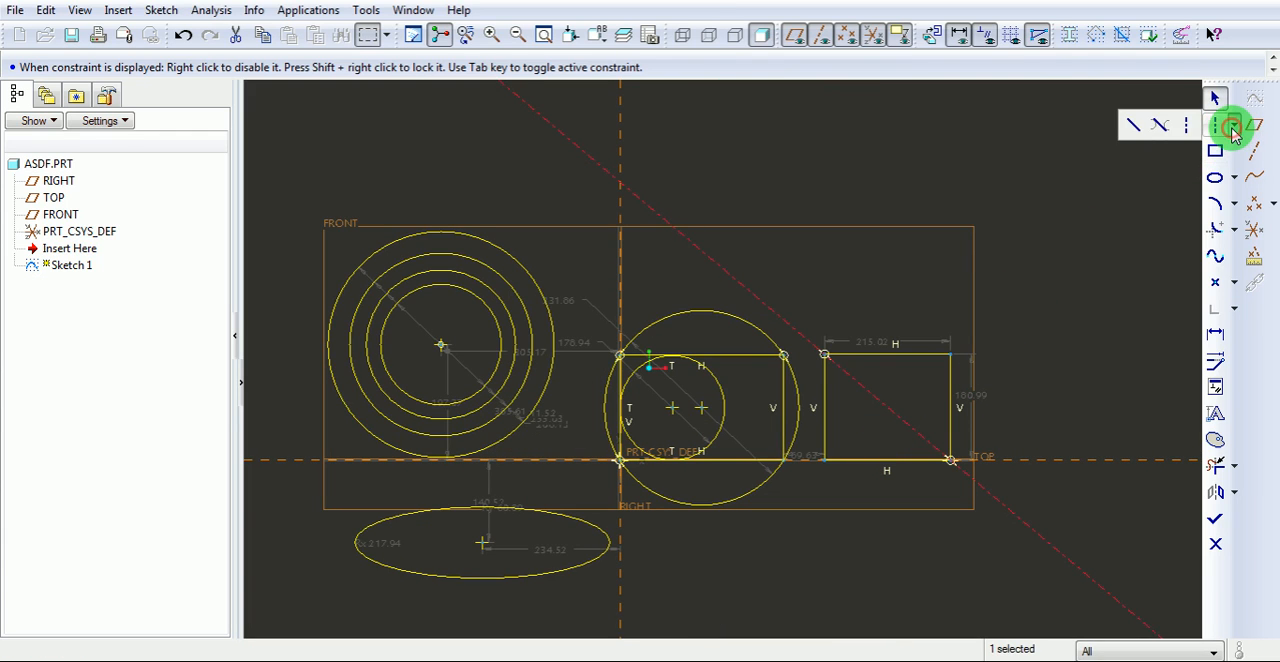
{"action": "left_click", "coordinate": [1160, 128]}
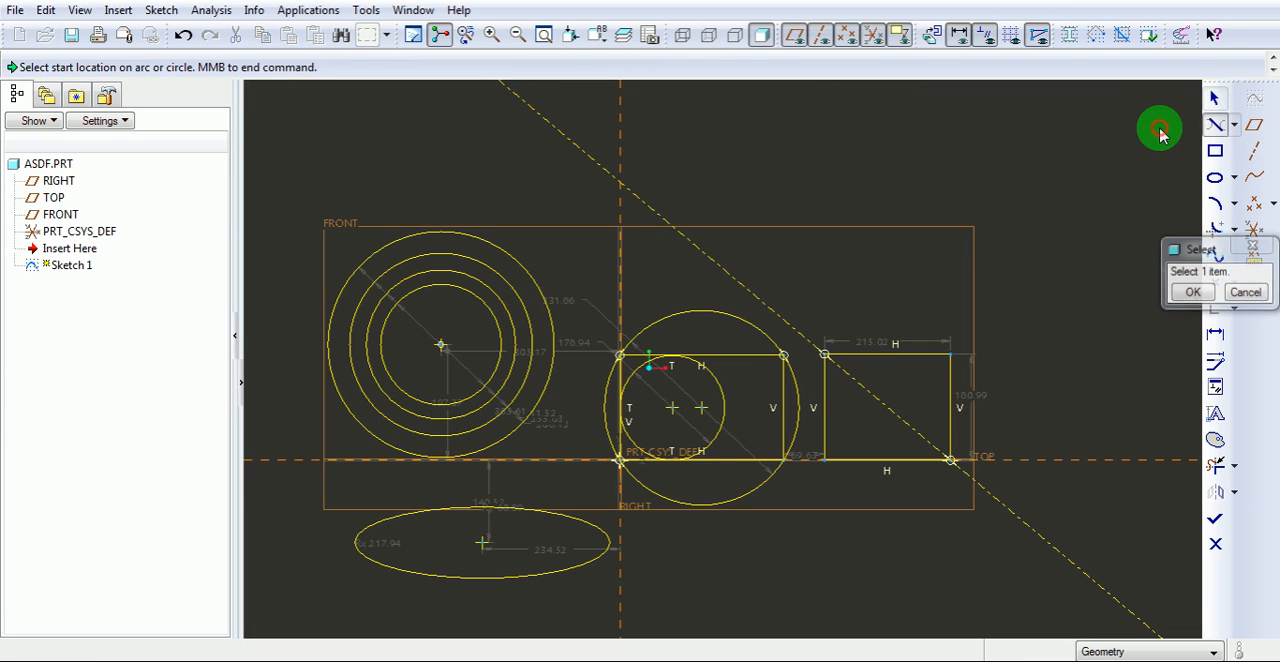
{"action": "left_click", "coordinate": [466, 293]}
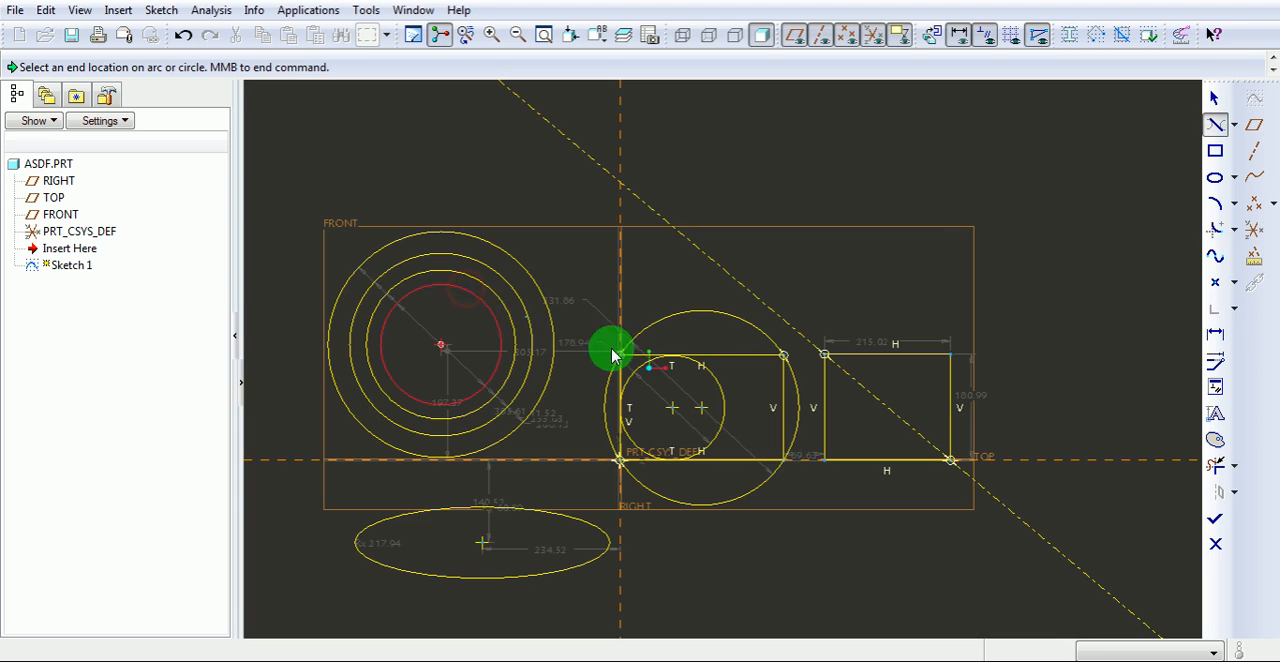
{"action": "left_click", "coordinate": [710, 378]}
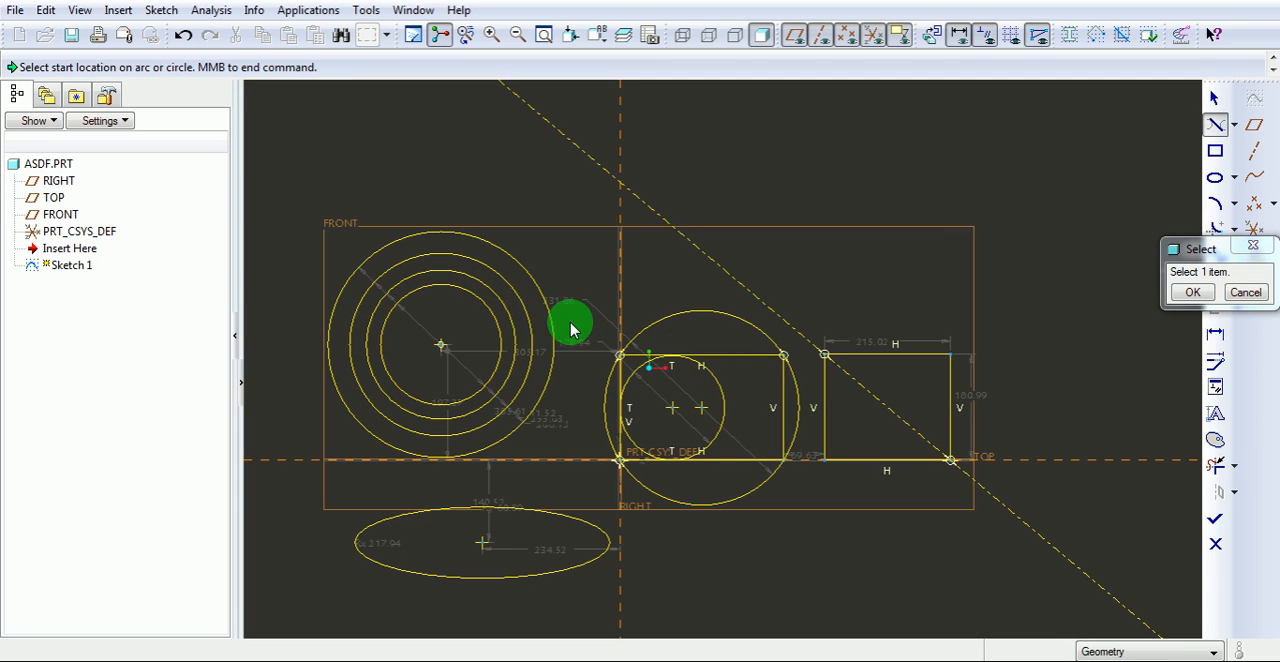
{"action": "left_click", "coordinate": [518, 261]}
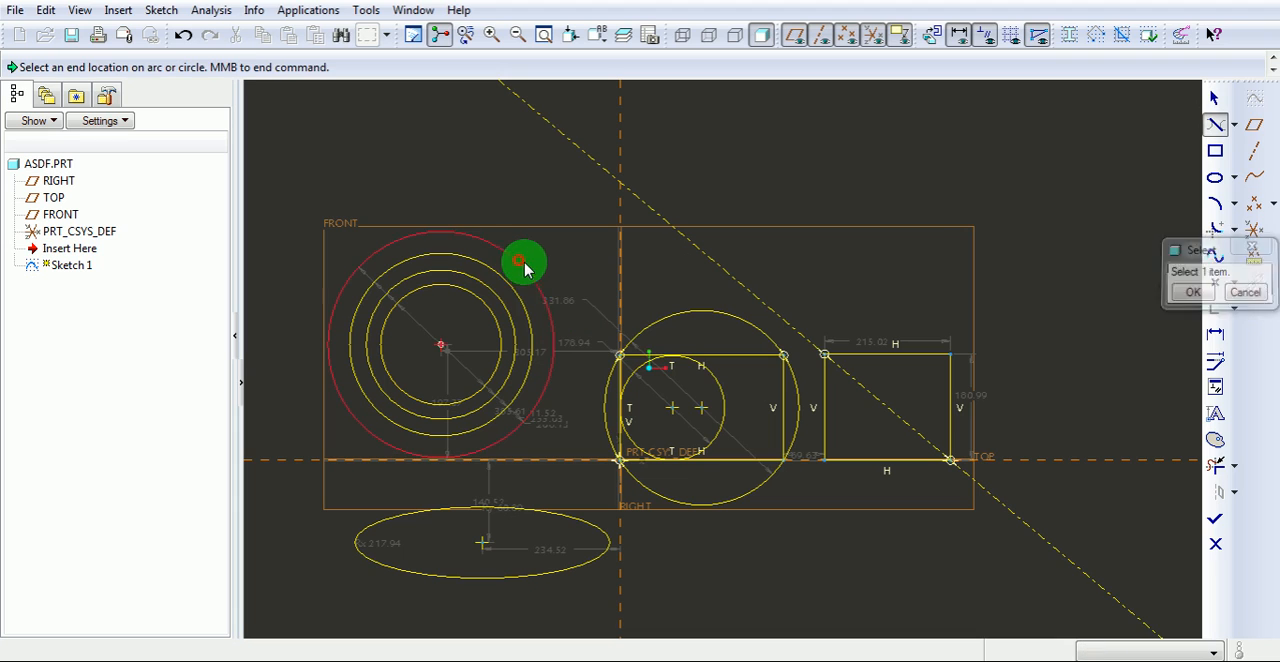
{"action": "left_click", "coordinate": [713, 383]}
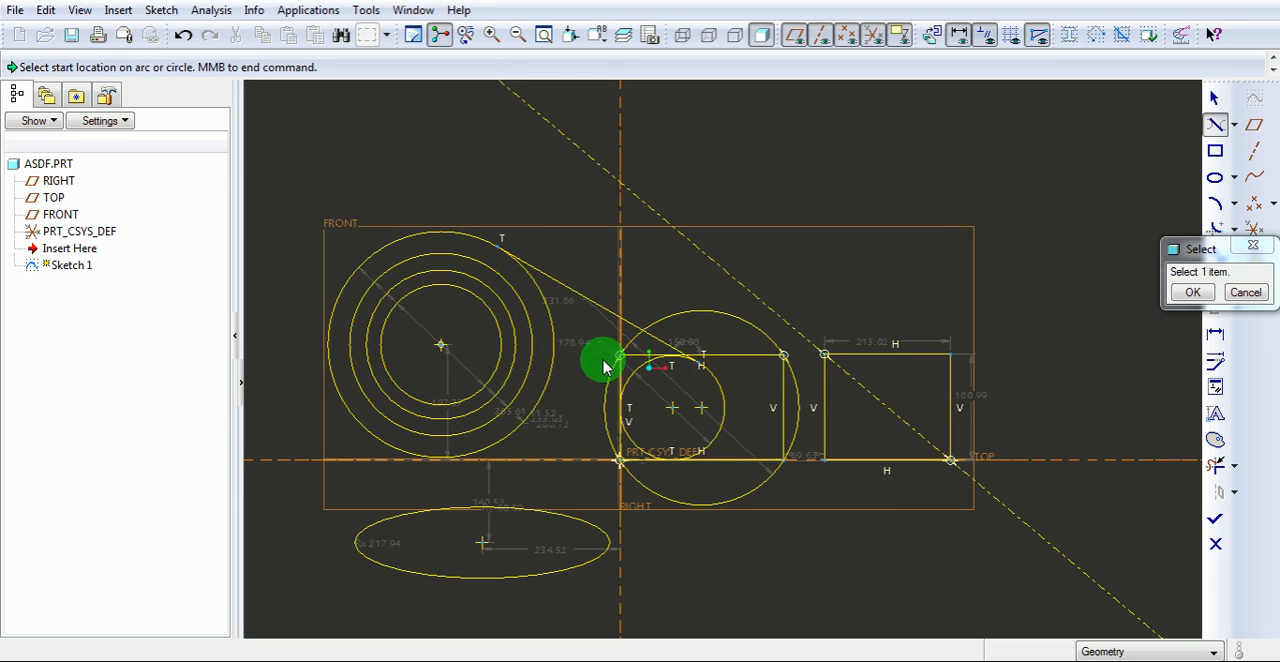
Sketch a second tangent line from the innermost concentric circle to the lower-left side of the inscribed circle.
{"action": "left_click", "coordinate": [481, 456]}
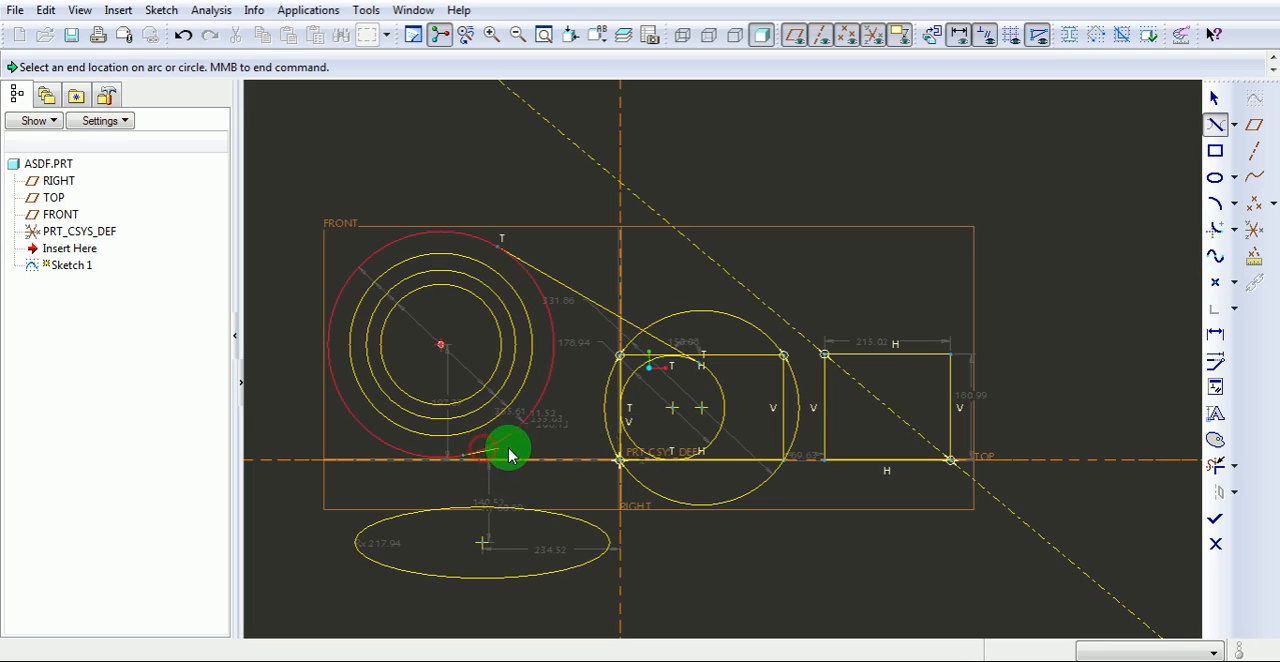
{"action": "left_click", "coordinate": [706, 459]}
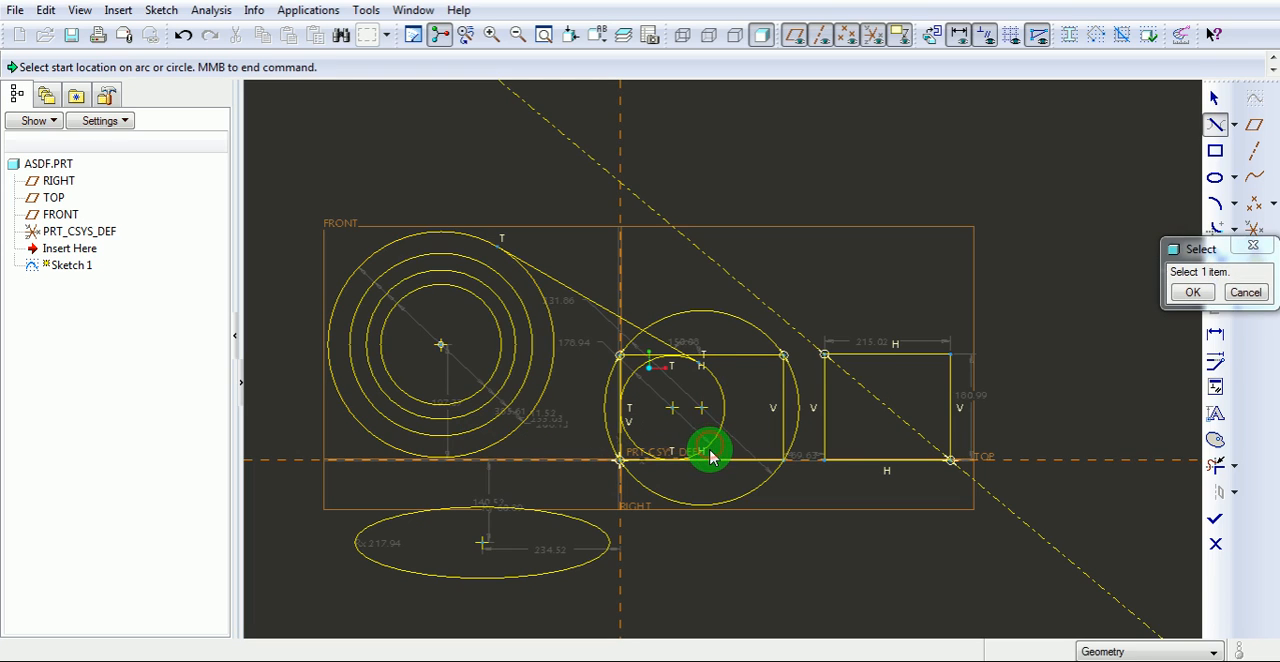
{"action": "left_click", "coordinate": [474, 403]}
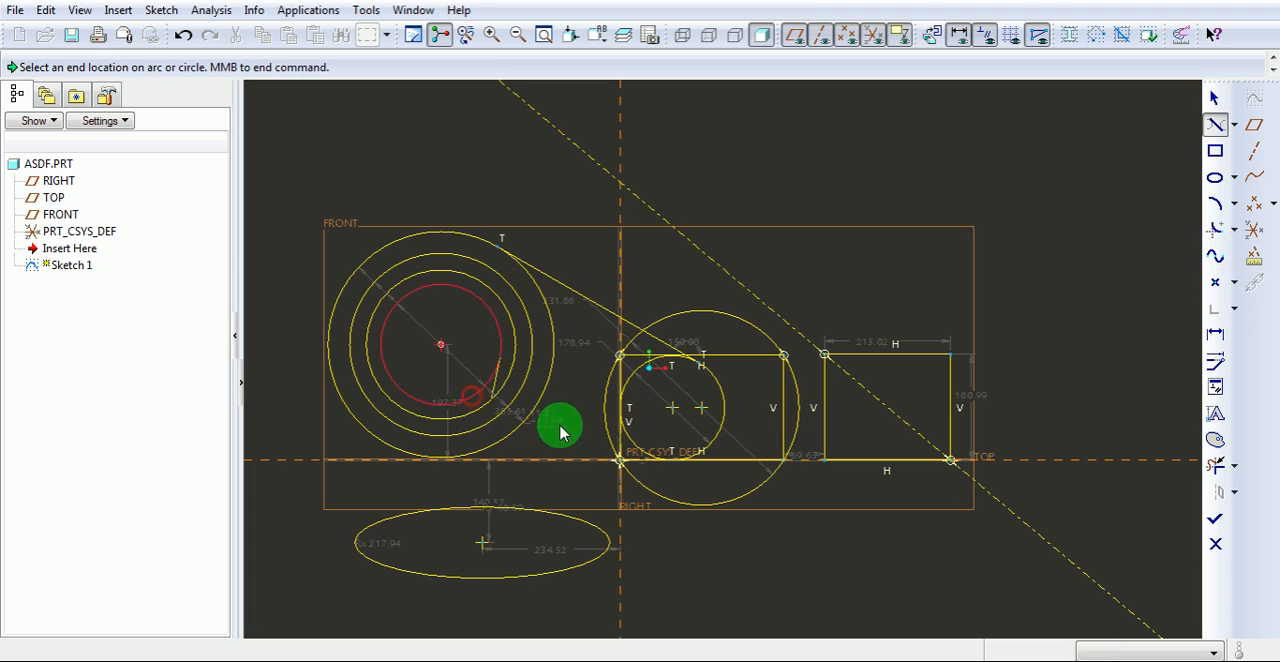
{"action": "left_click", "coordinate": [642, 457]}
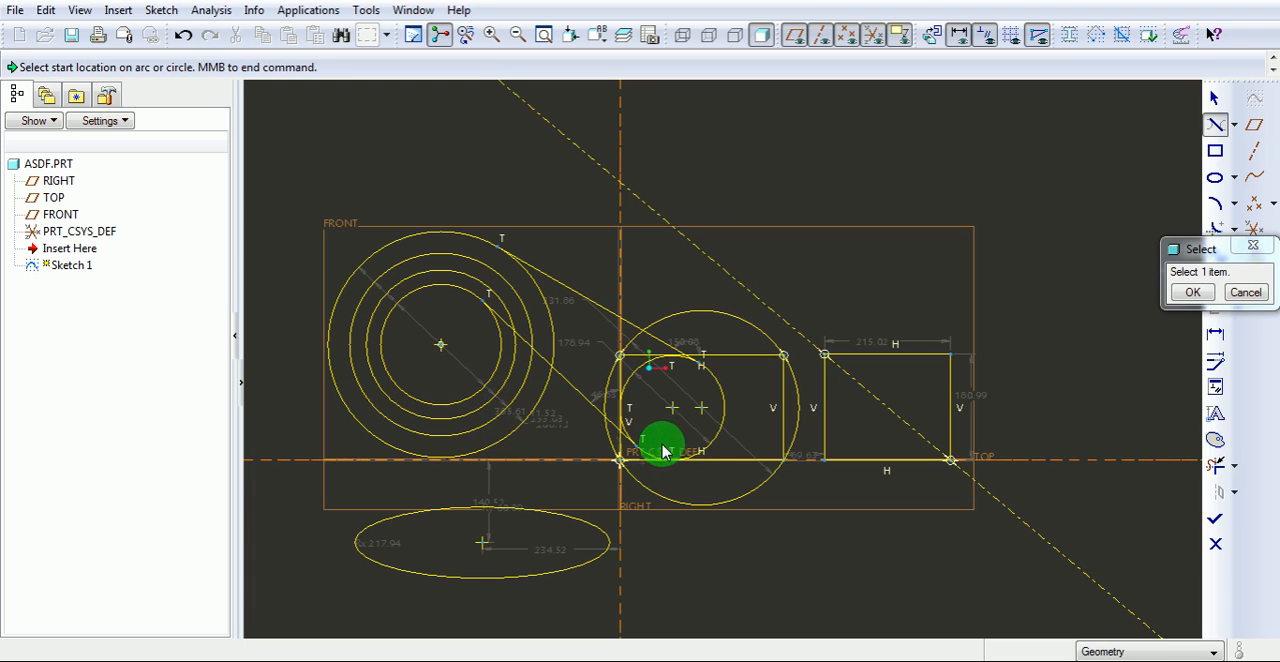
Sketch a downward-bulging 3-point arc above the rectangles, centred about 389 right of the vertical reference and matching the circumscribed circle's radius.
{"action": "left_click", "coordinate": [1189, 293]}
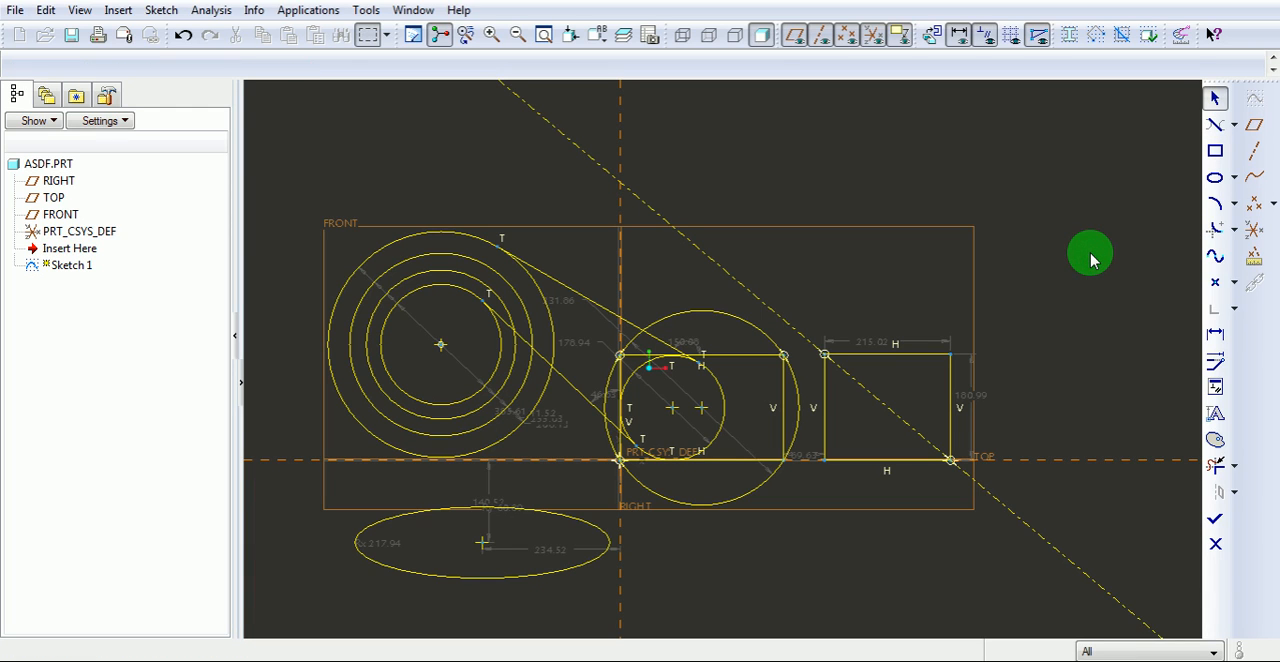
{"action": "left_click", "coordinate": [1237, 207]}
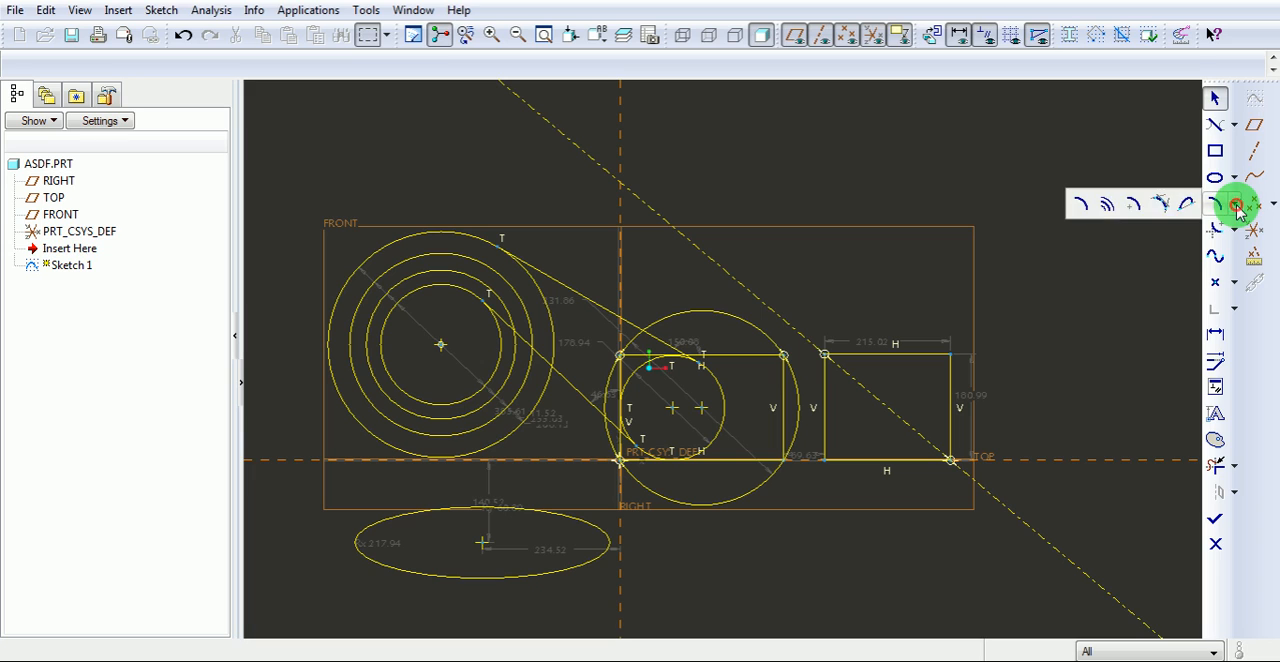
{"action": "left_click", "coordinate": [1077, 203]}
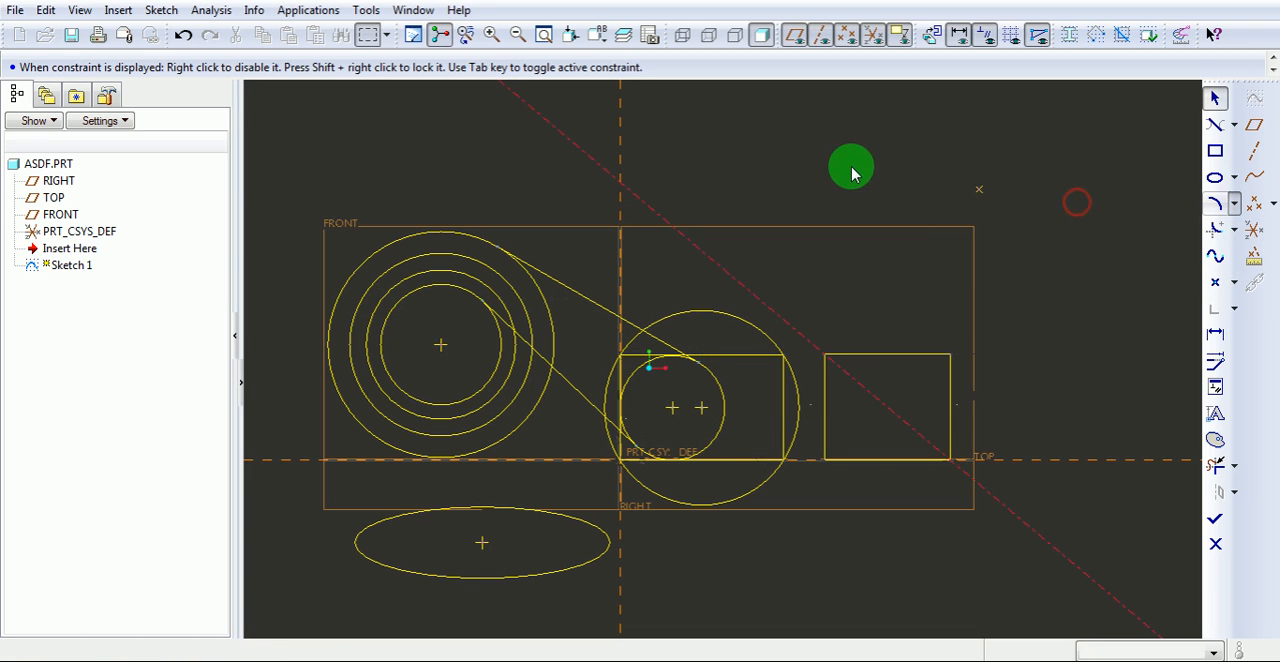
{"action": "left_click", "coordinate": [756, 145]}
{"action": "left_click", "coordinate": [944, 130]}
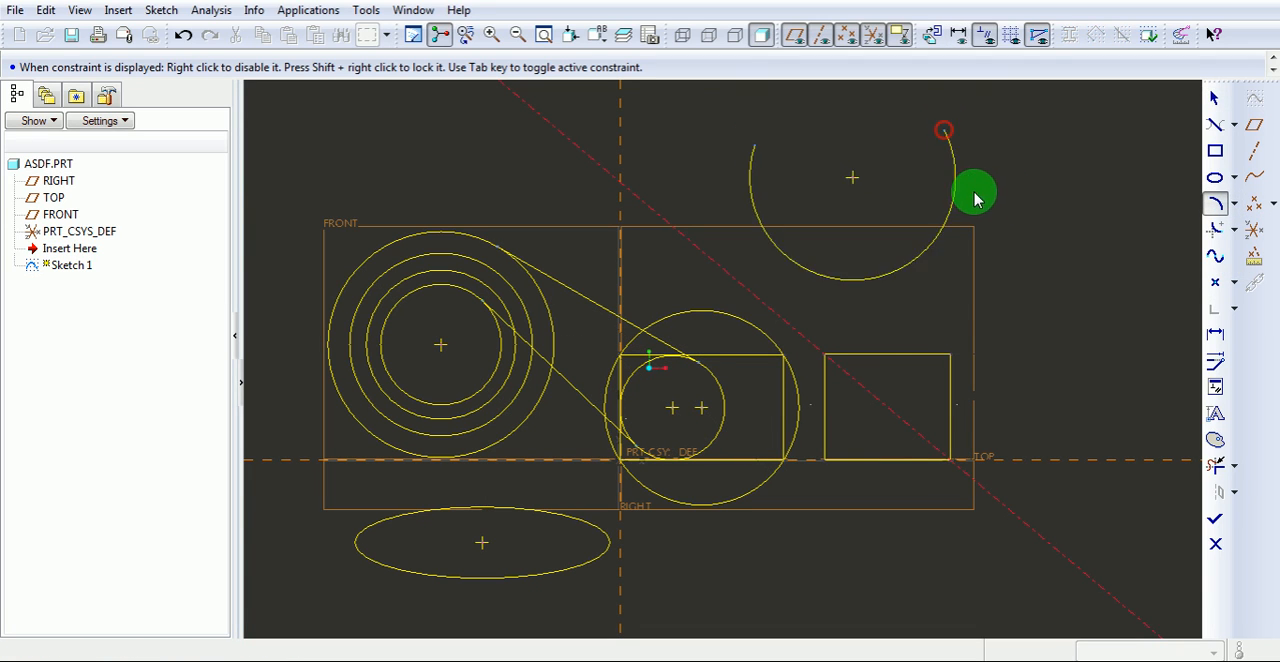
{"action": "left_click", "coordinate": [877, 219]}
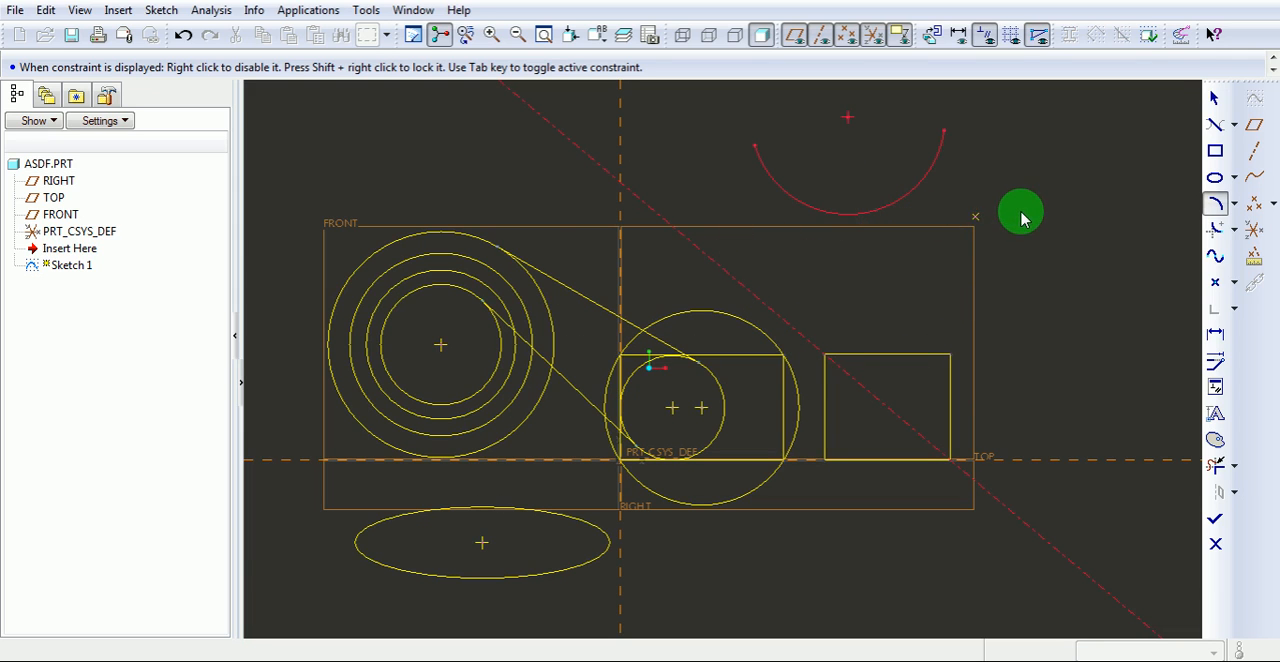
Sketch two arcs concentric with the 3-point arc beneath it, with radii of about 255 and 317.
{"action": "left_click", "coordinate": [1234, 204]}
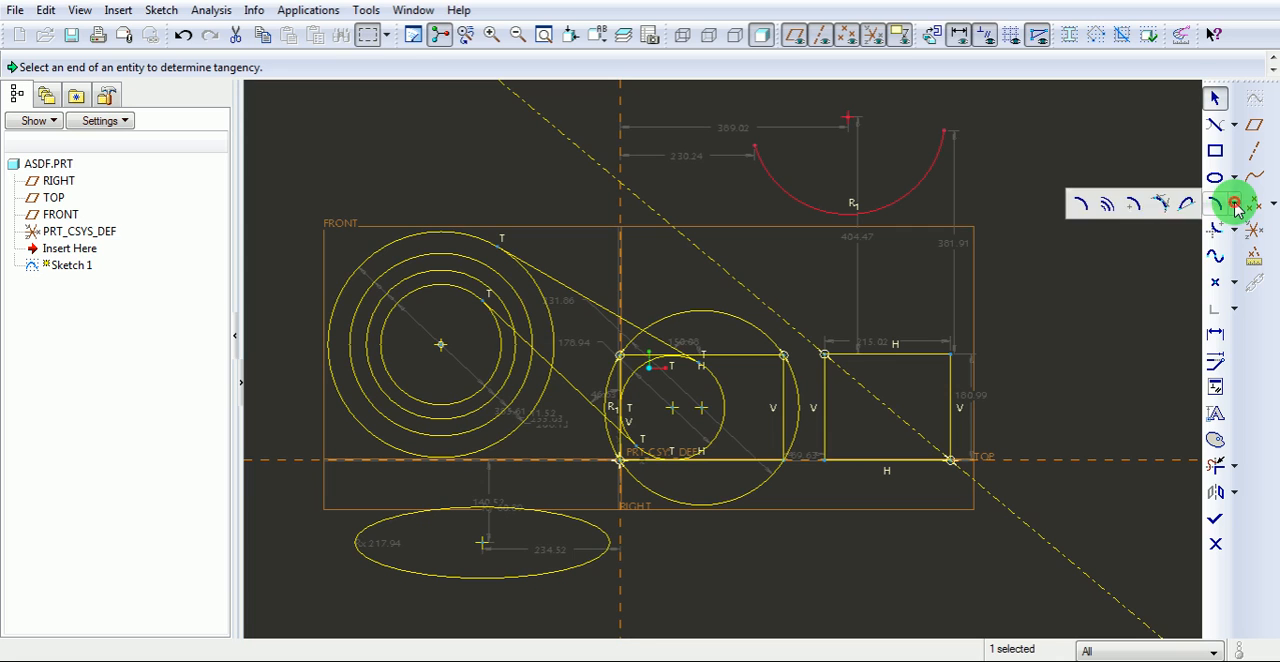
{"action": "left_click", "coordinate": [1104, 204]}
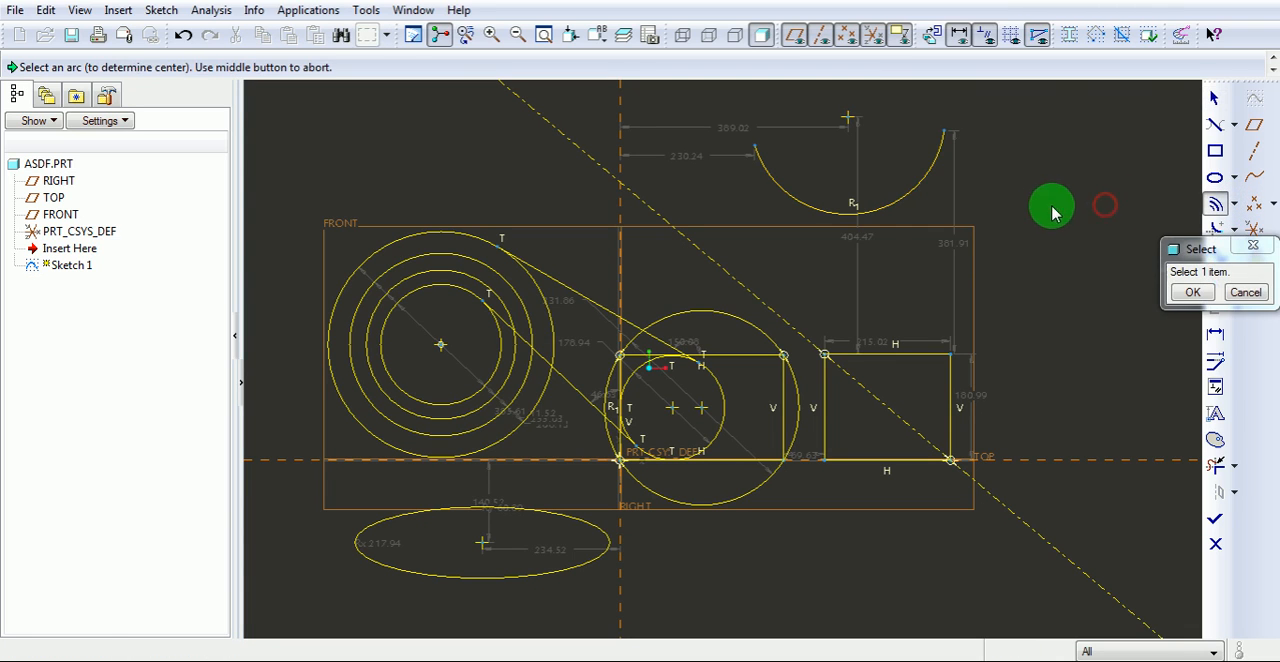
{"action": "left_click", "coordinate": [910, 204]}
{"action": "left_click", "coordinate": [960, 211]}
{"action": "left_click", "coordinate": [758, 249]}
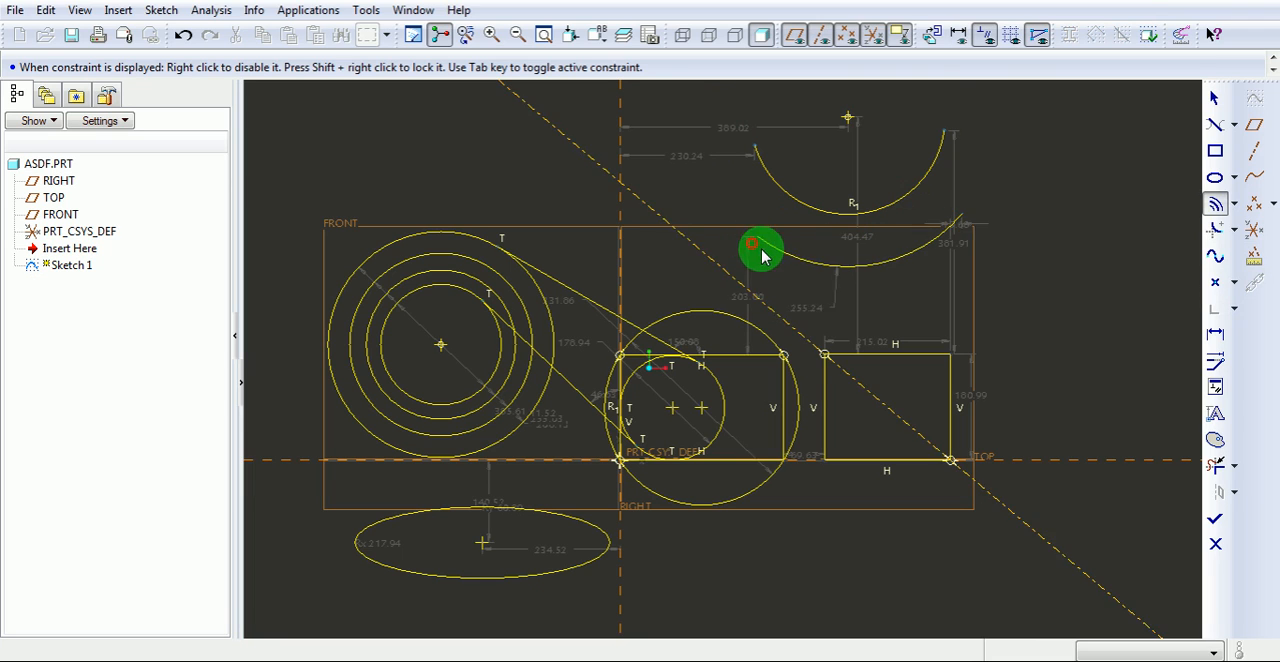
{"action": "left_click", "coordinate": [945, 280]}
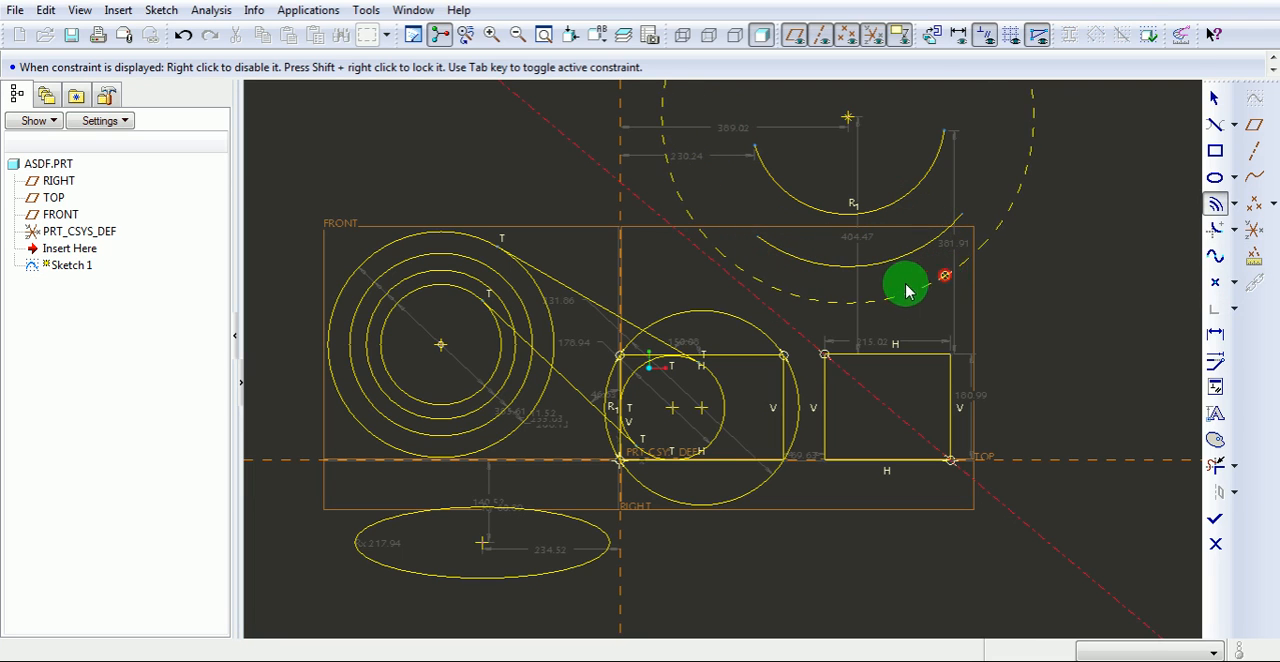
{"action": "middle_click", "coordinate": [809, 284]}
Sketch a left-opening Center and Ends arc, centred about 200 right of and 169 above the right-hand rectangle's upper-right corner.
{"action": "left_click_drag", "start_coordinate": [1238, 210], "coordinate": [1135, 215]}
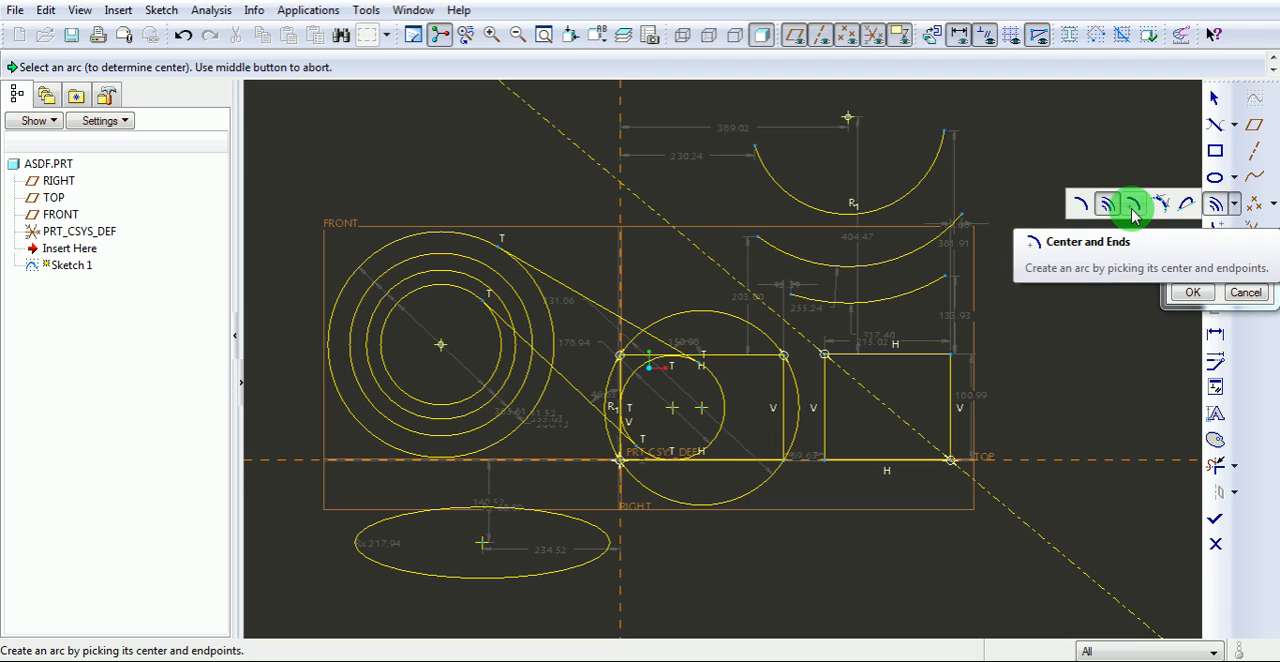
{"action": "left_click_drag", "start_coordinate": [1135, 215], "coordinate": [1134, 214]}
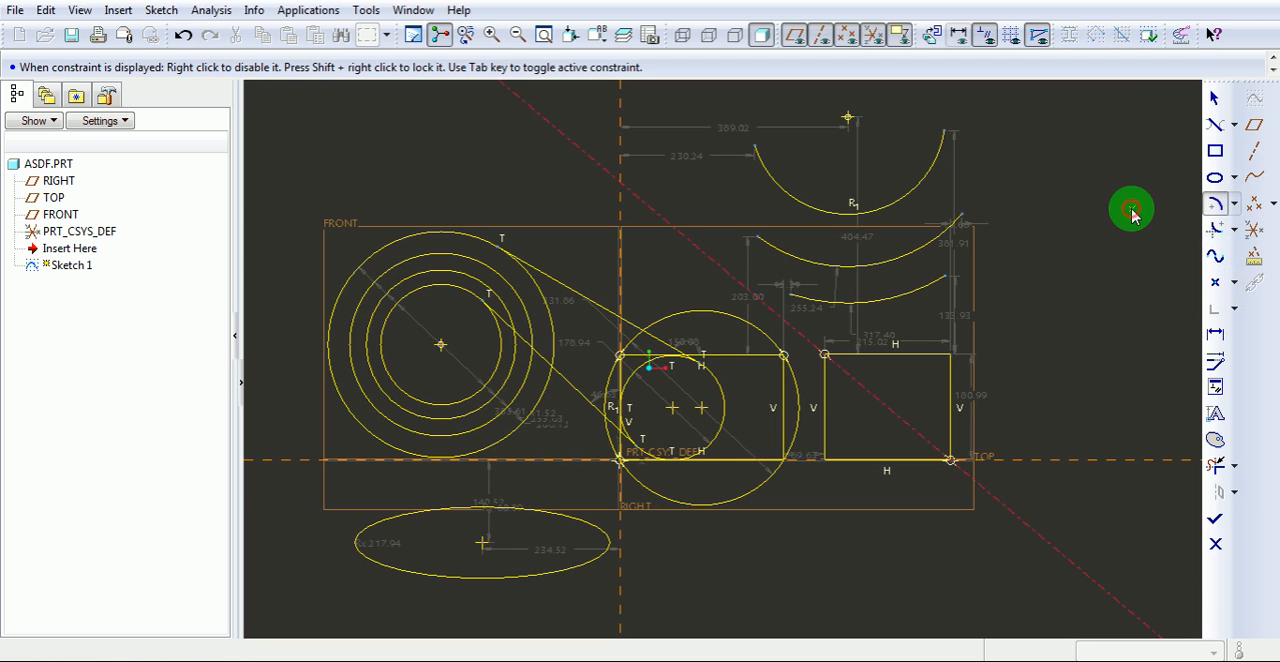
{"action": "left_click", "coordinate": [1067, 256]}
{"action": "left_click", "coordinate": [1037, 172]}
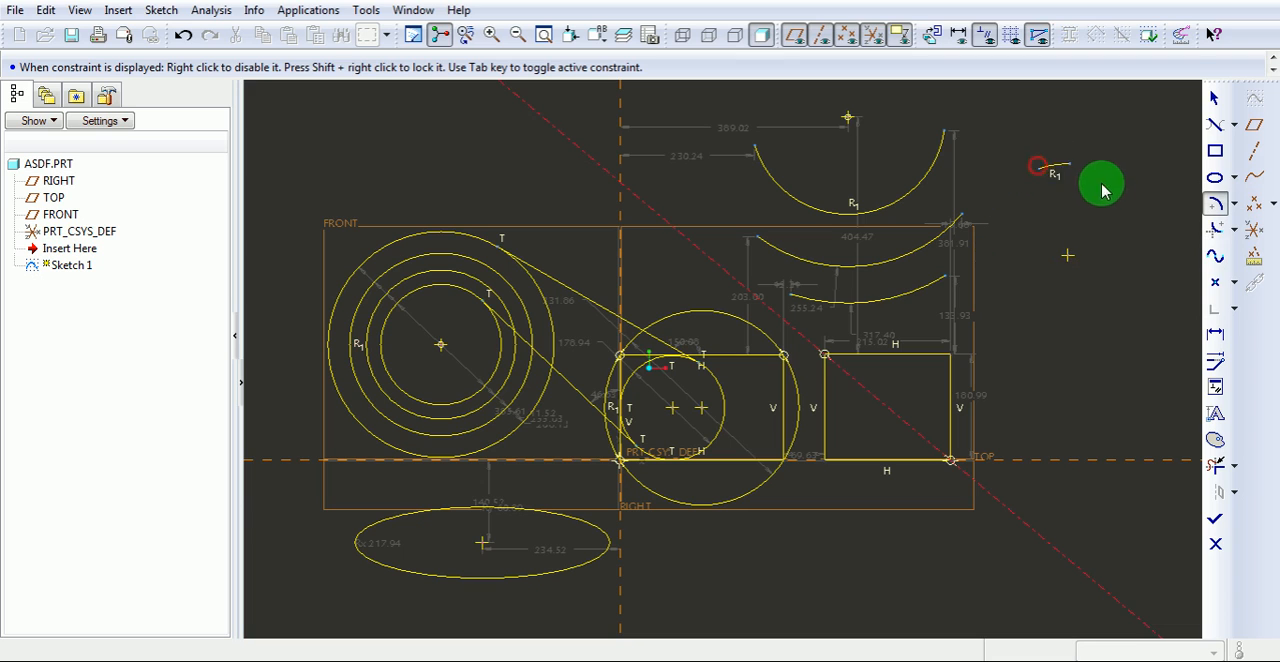
{"action": "left_click", "coordinate": [1066, 318]}
Sketch an arc tangent to the upper, right and lower sides of the right-hand rectangle, with a radius of about 90.5.
{"action": "left_click", "coordinate": [1235, 204]}
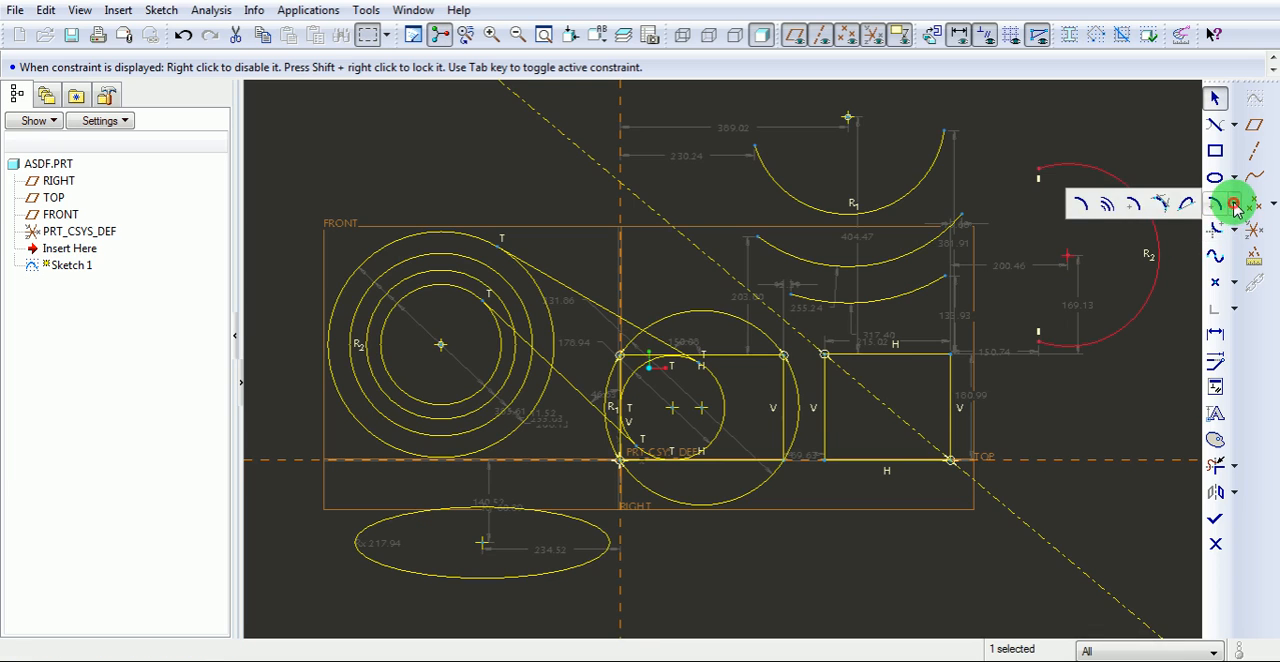
{"action": "left_click_drag", "start_coordinate": [1237, 207], "coordinate": [1160, 204]}
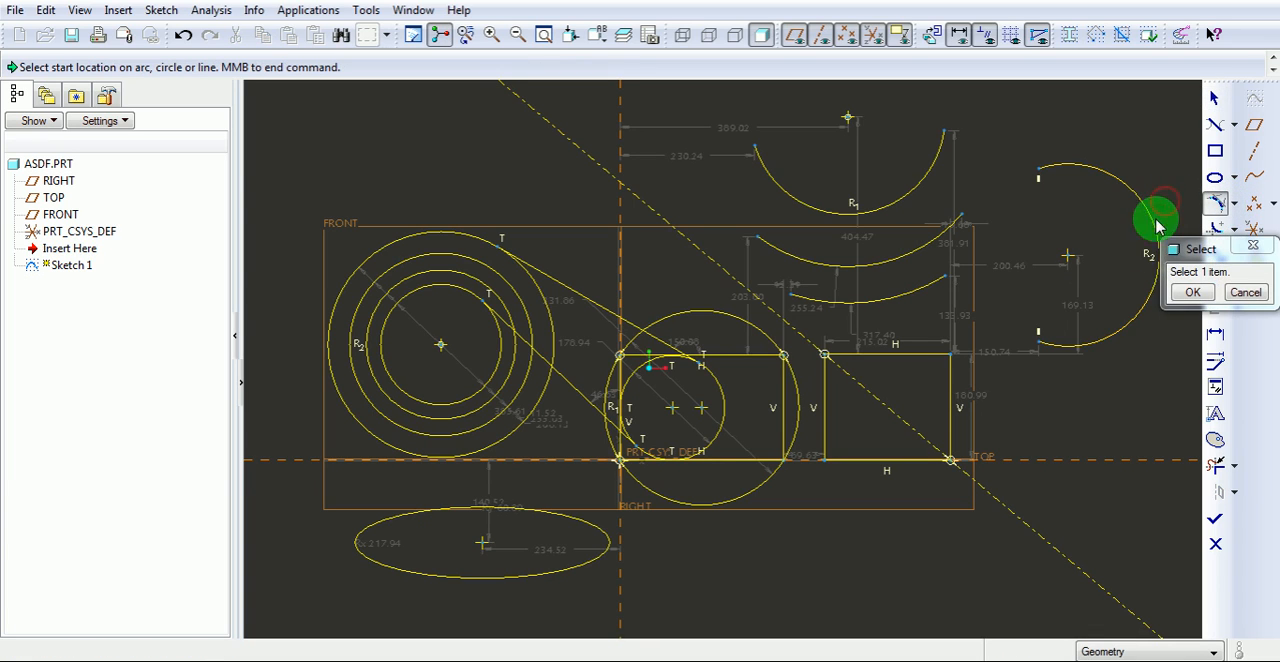
{"action": "left_click", "coordinate": [893, 356]}
{"action": "left_click", "coordinate": [945, 400]}
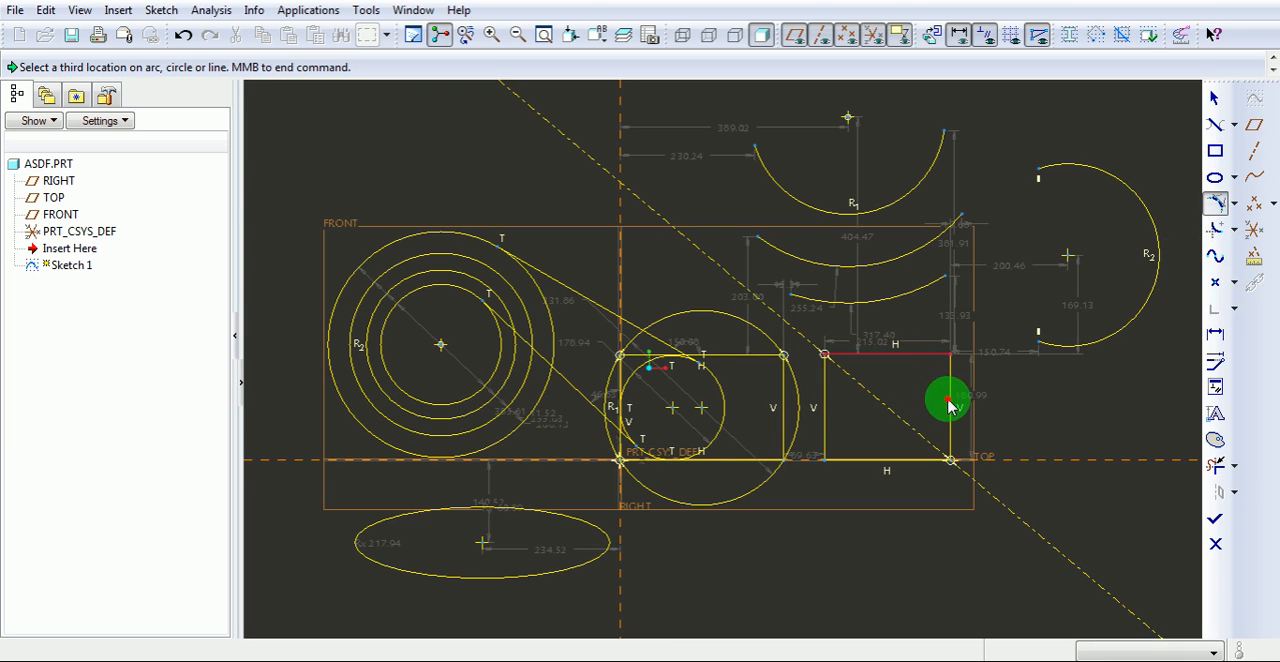
{"action": "left_click", "coordinate": [899, 458]}
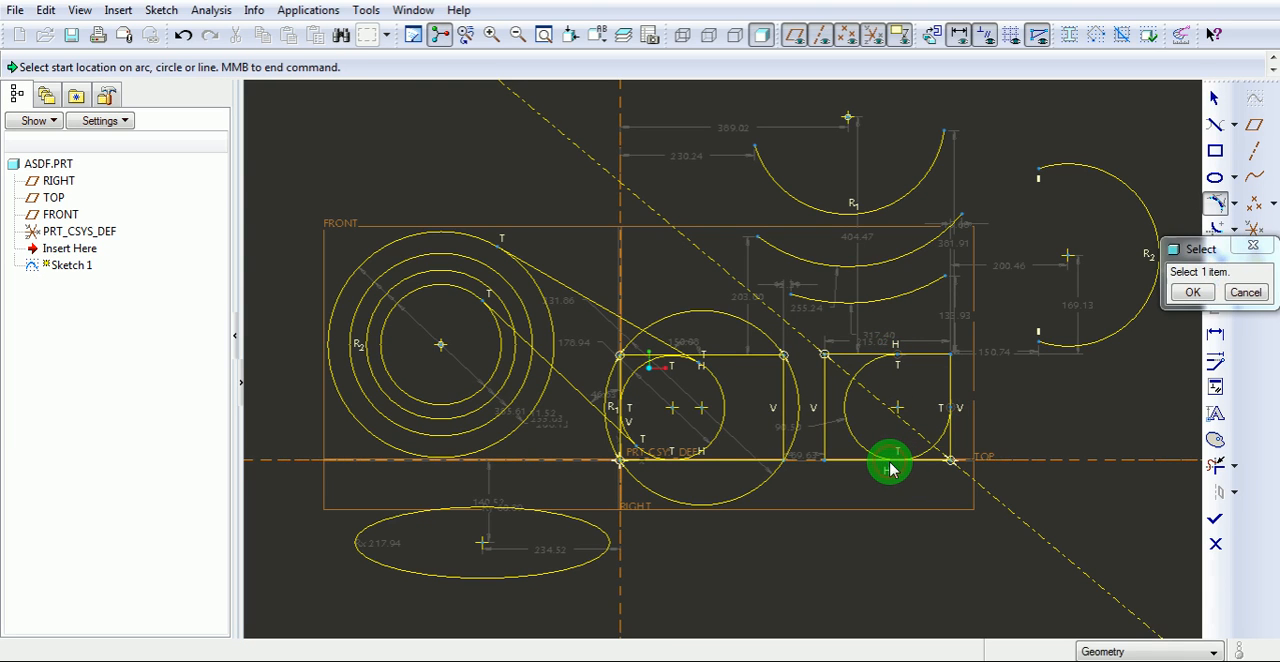
{"action": "left_click", "coordinate": [1193, 294]}
Sketch a conic arc above the concentric circles, rising toward its left end and finishing near the 3-point arc.
{"action": "left_click", "coordinate": [1234, 205]}
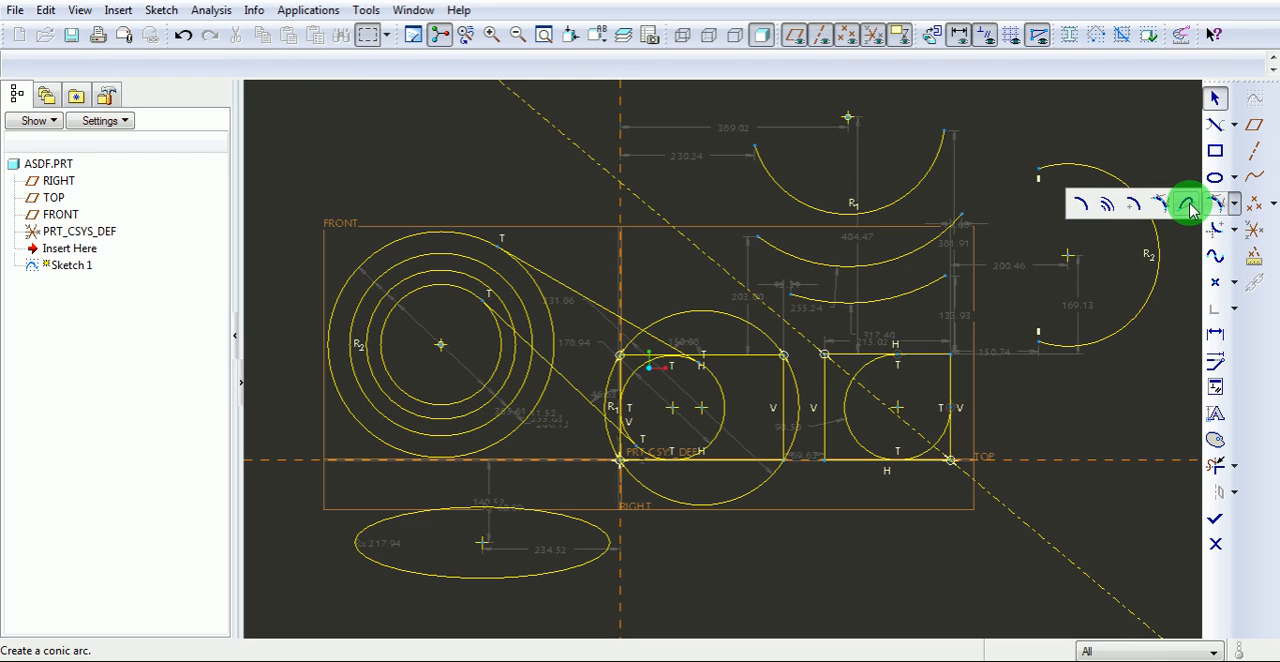
{"action": "left_click", "coordinate": [1187, 203]}
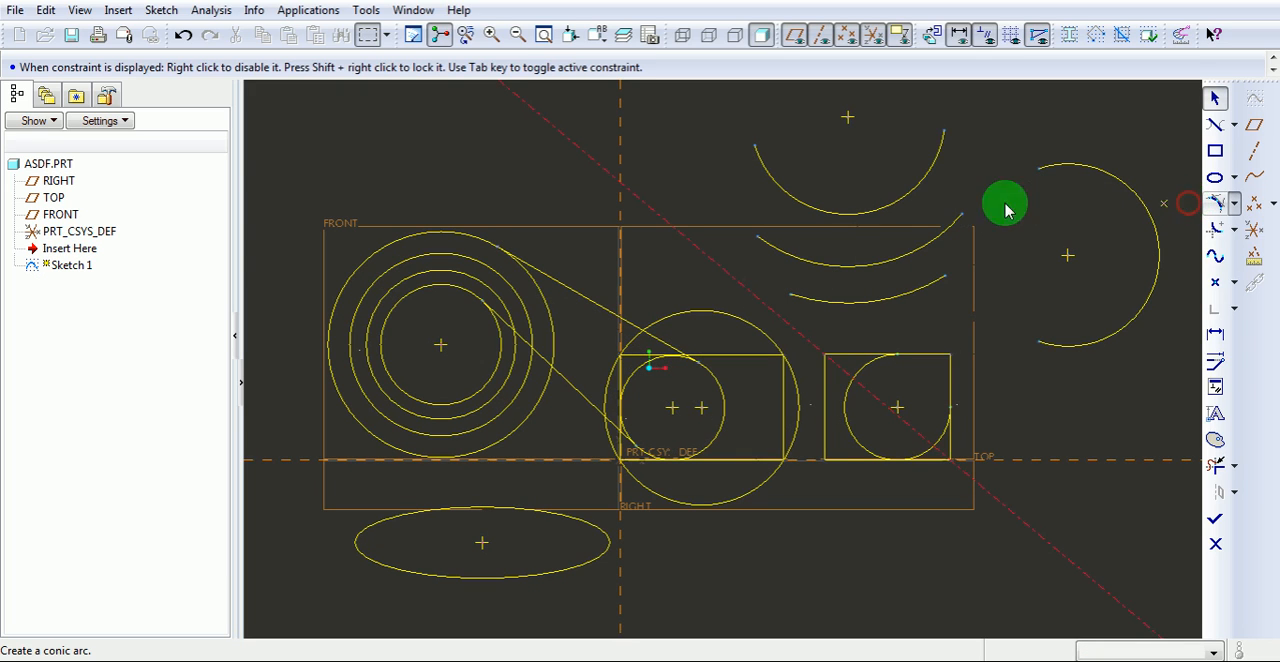
{"action": "left_click", "coordinate": [330, 177]}
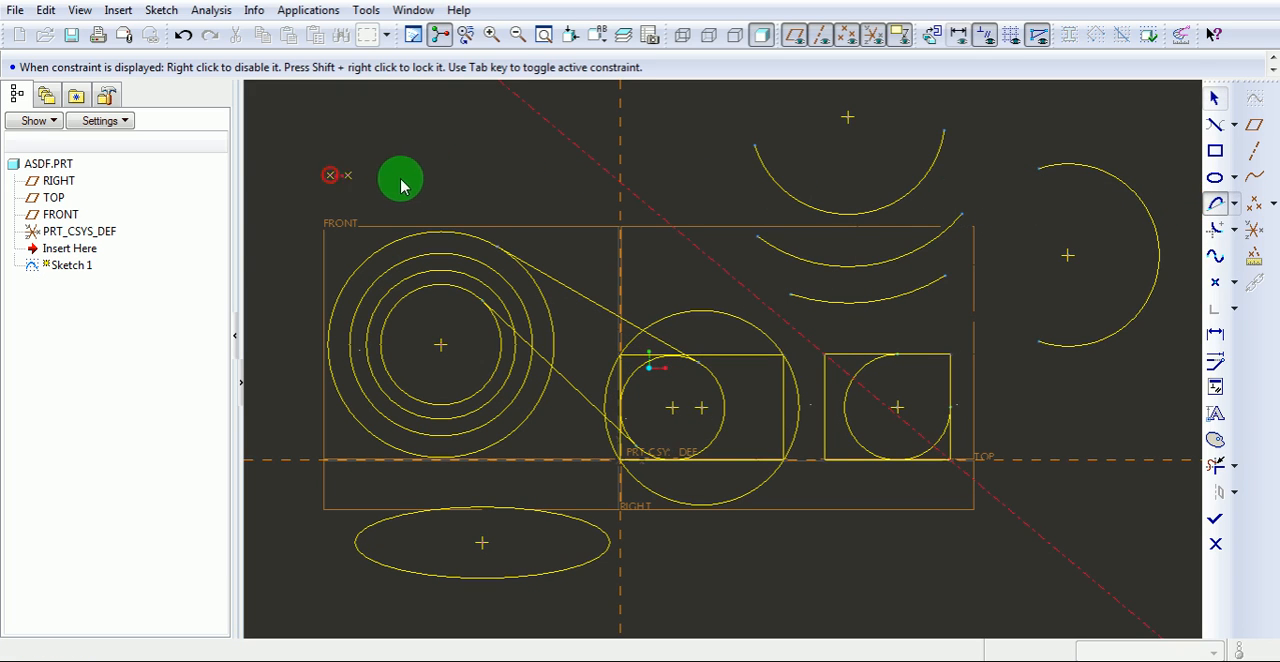
{"action": "left_click", "coordinate": [690, 133]}
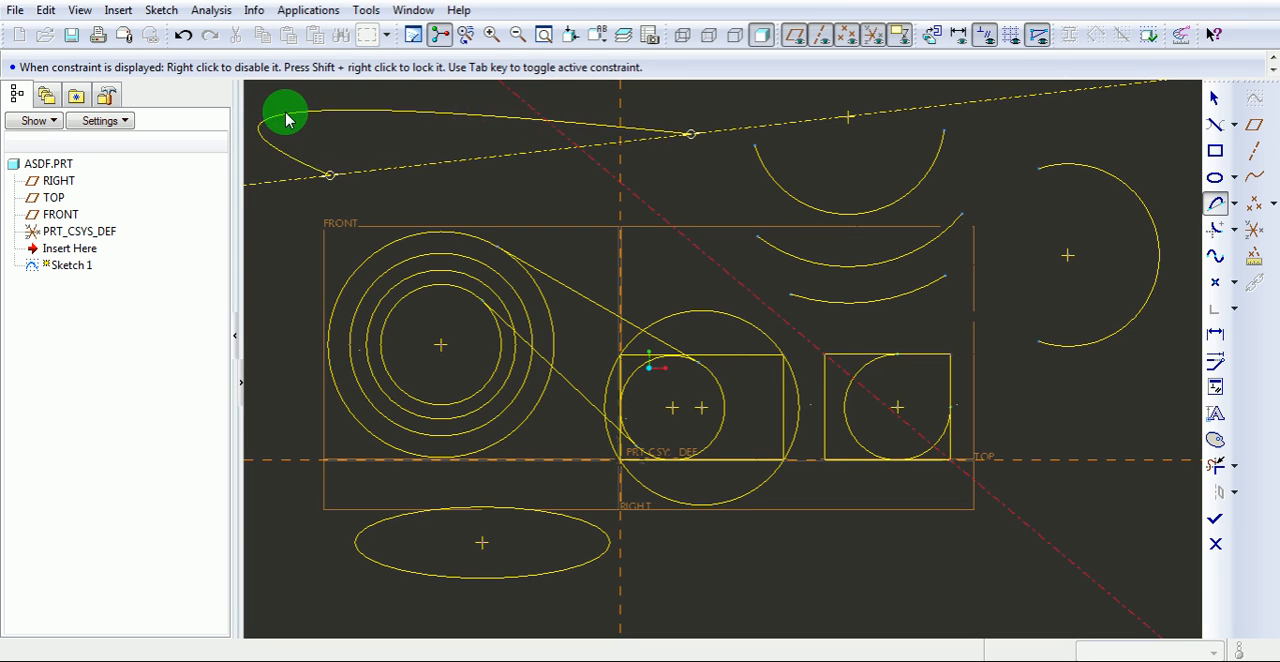
{"action": "left_click", "coordinate": [400, 118]}
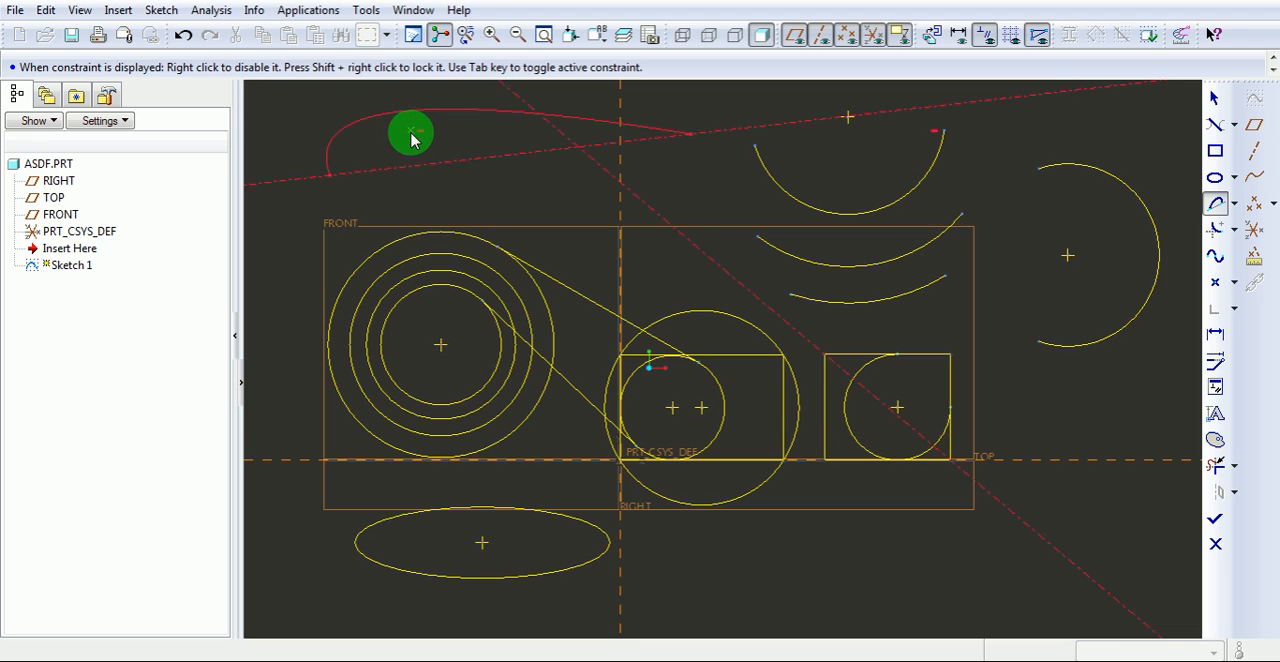
{"action": "middle_click", "coordinate": [411, 141]}
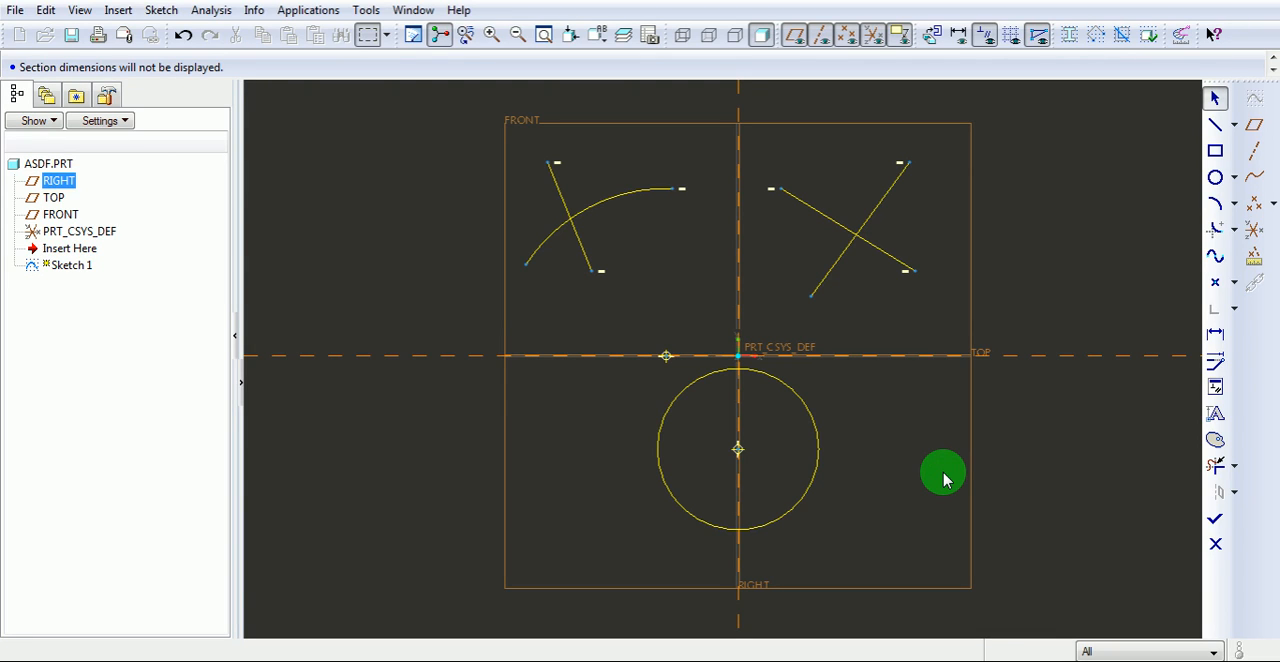
Try Delete Segment on the curve's lower-left end, the crossing line's lower-left end and the circle's right half, and undo the trims.
{"action": "left_click", "coordinate": [1235, 466]}
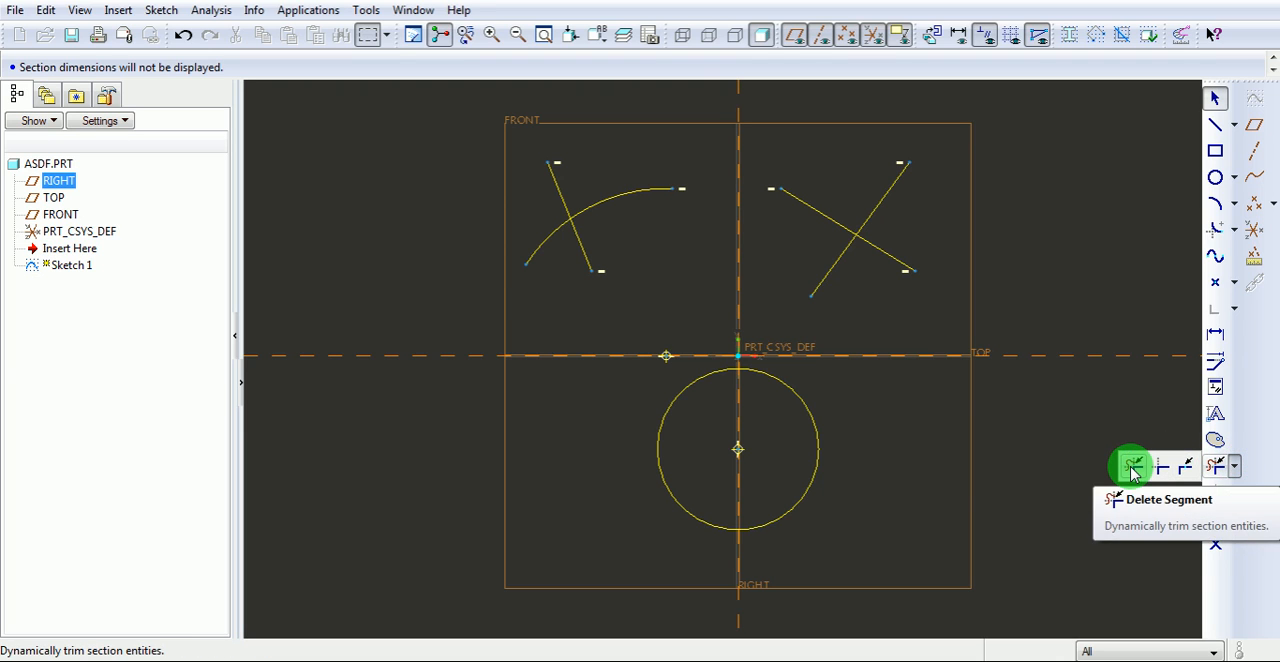
{"action": "left_click", "coordinate": [1134, 470]}
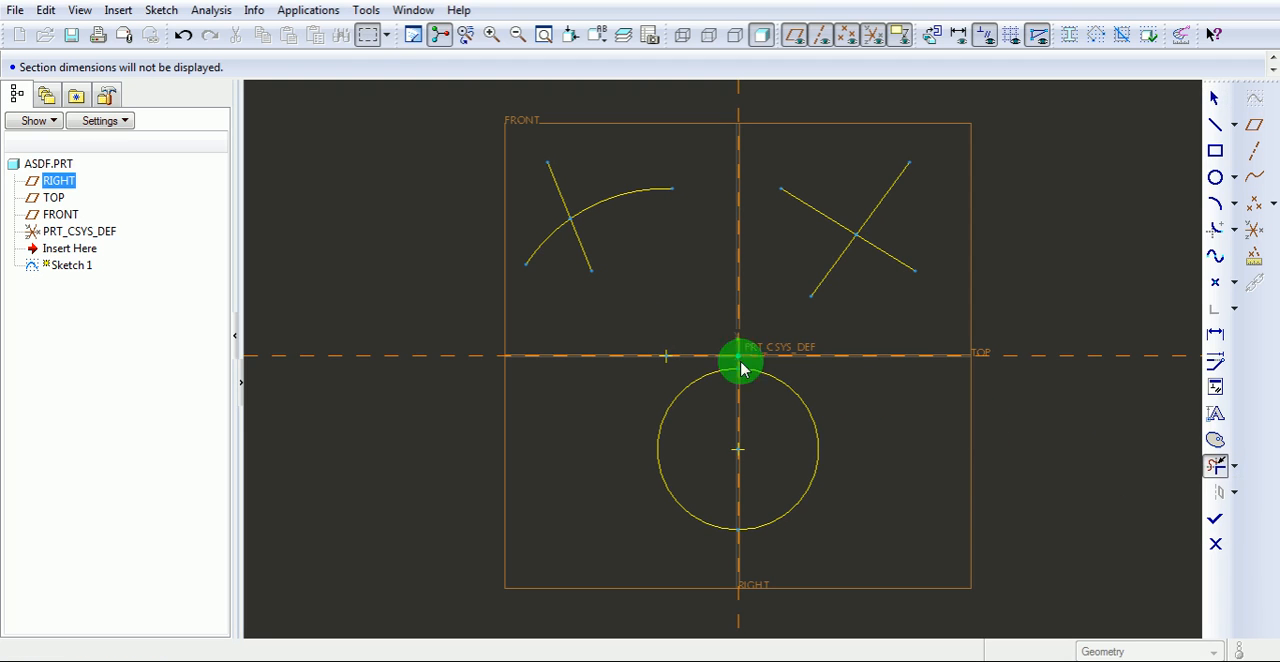
{"action": "left_click", "coordinate": [538, 250]}
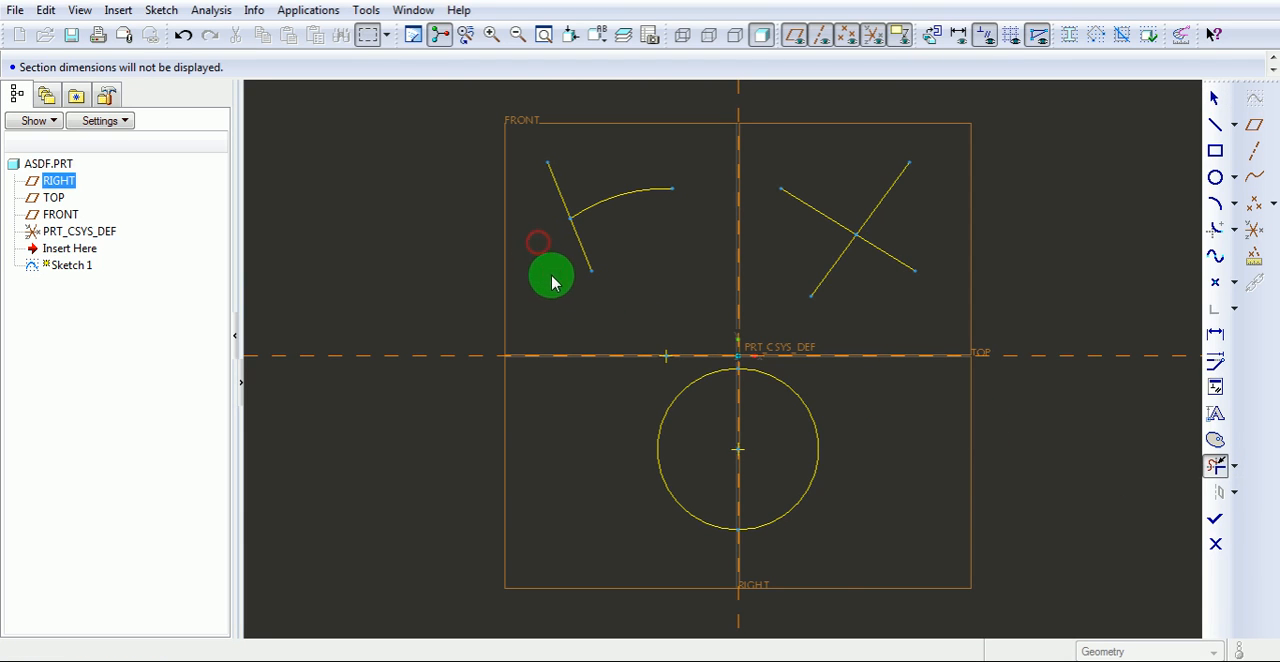
{"action": "left_click", "coordinate": [818, 287]}
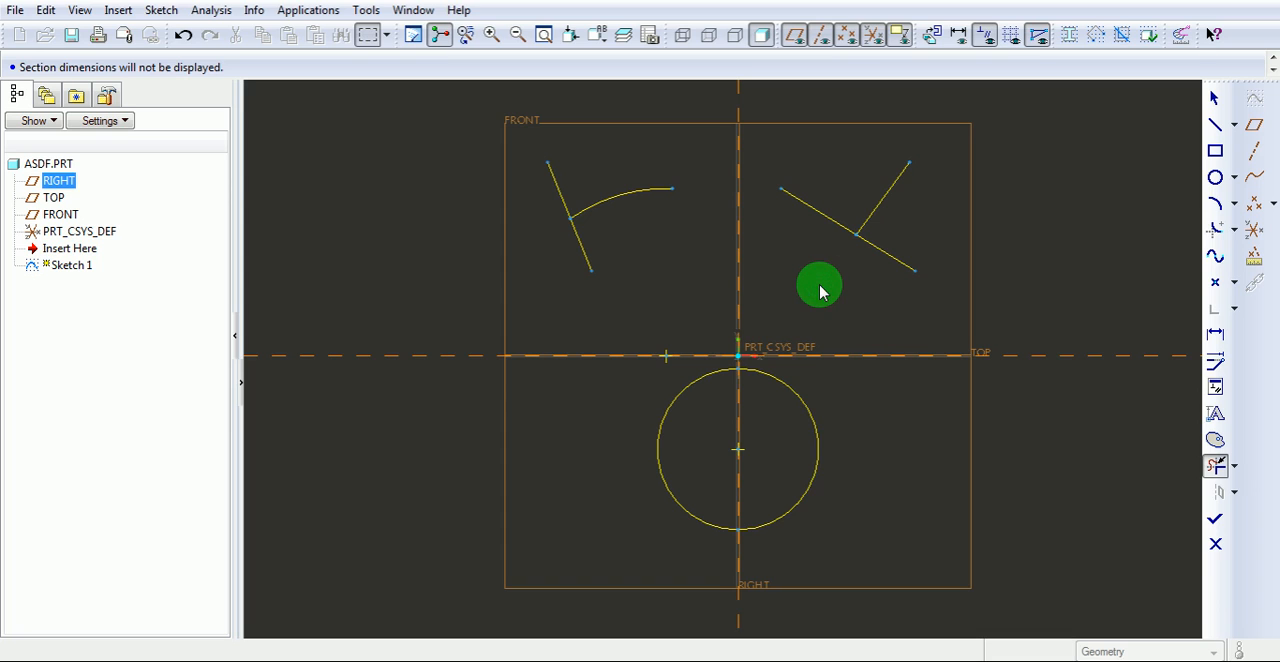
{"action": "left_click", "coordinate": [800, 407]}
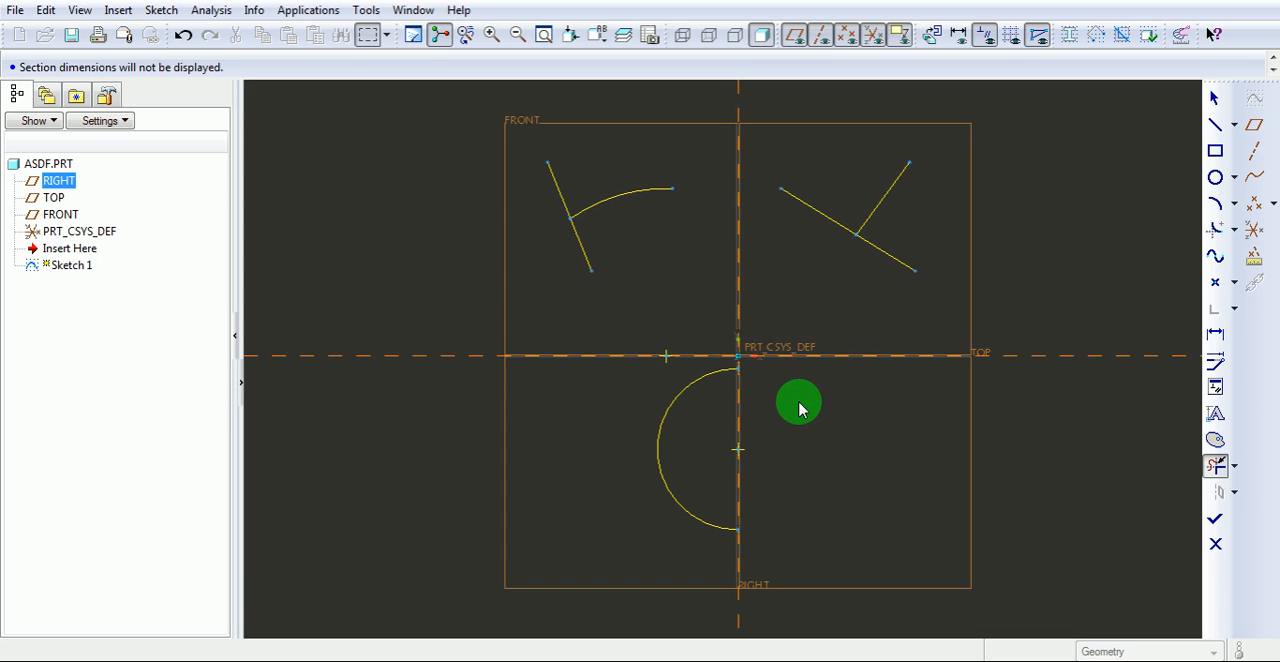
{"action": "key", "text": "ctrl+z"}
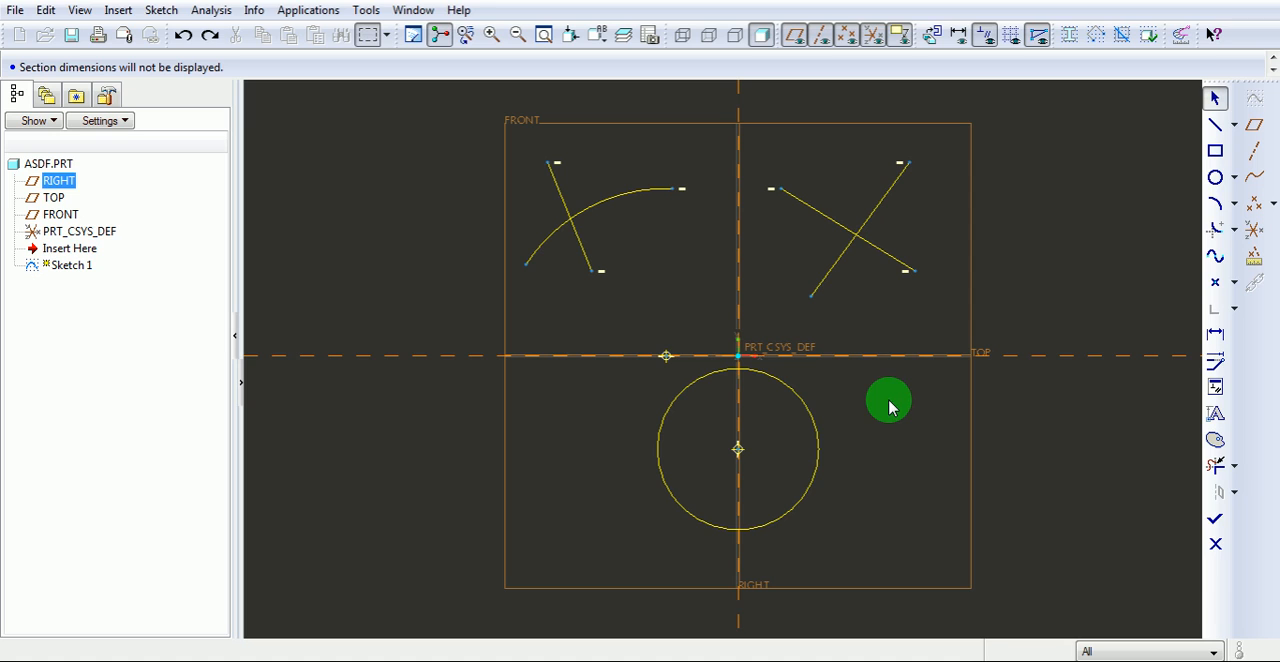
Corner-trim both crossing pairs, keeping the arc's right part with its line's lower part, and the two left-hand segments of the crossed lines.
{"action": "left_click", "coordinate": [1234, 466]}
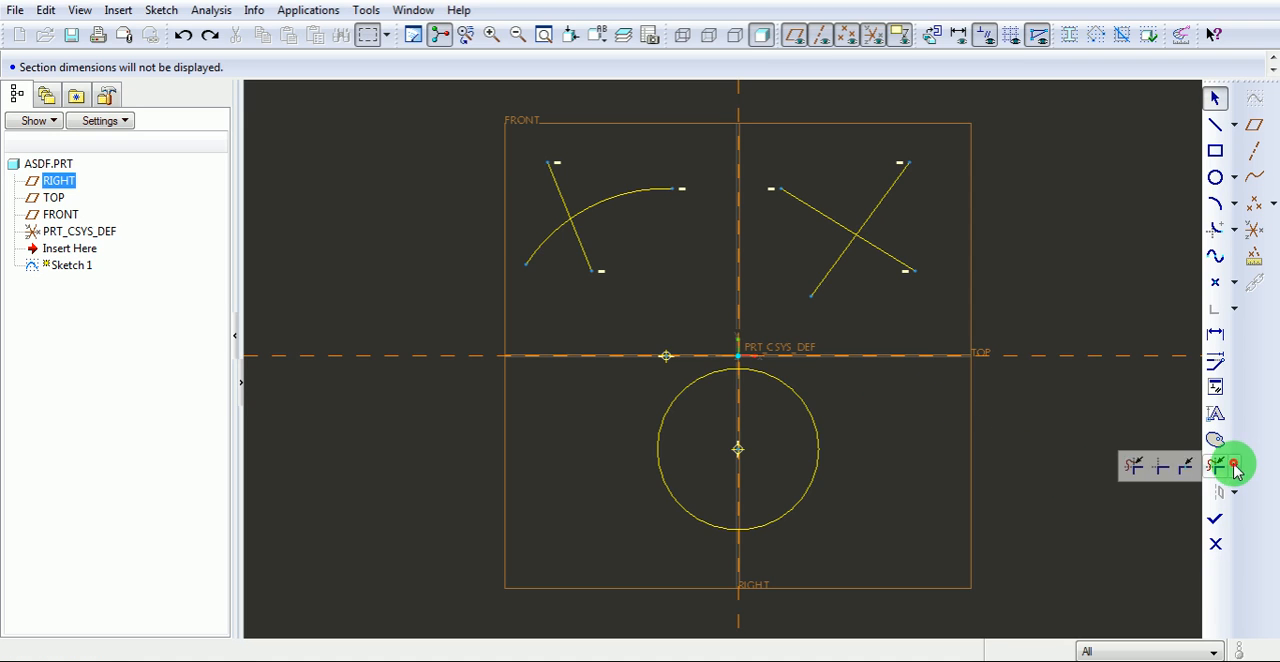
{"action": "left_click", "coordinate": [1163, 476]}
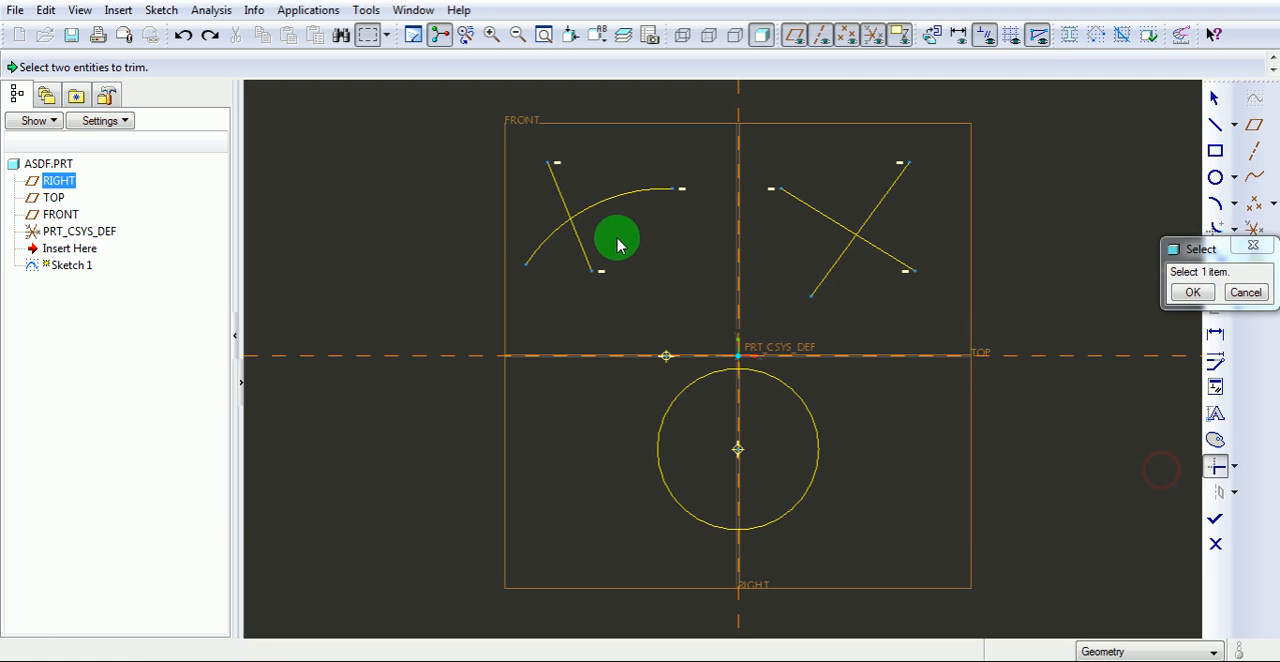
{"action": "left_click", "coordinate": [600, 211]}
{"action": "left_click", "coordinate": [584, 247]}
{"action": "left_click", "coordinate": [814, 216]}
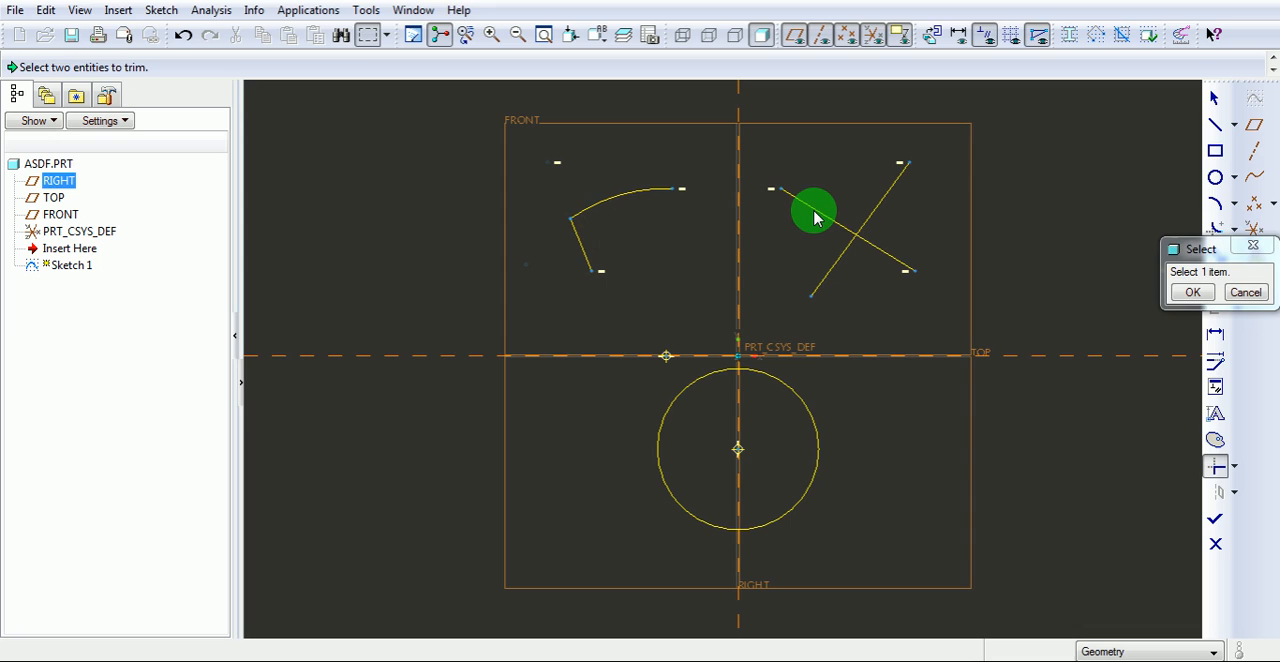
{"action": "left_click", "coordinate": [831, 268]}
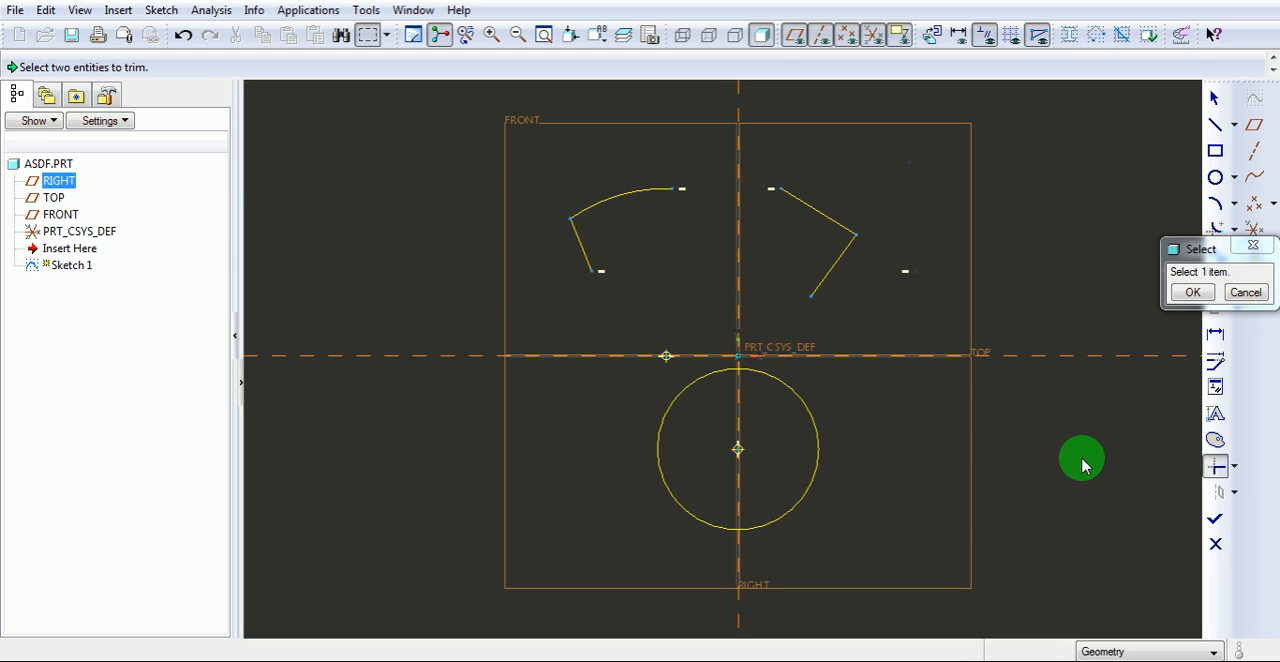
Divide the circle at two points, one on its upper-right side and one on its lower-right side.
{"action": "left_click", "coordinate": [1232, 466]}
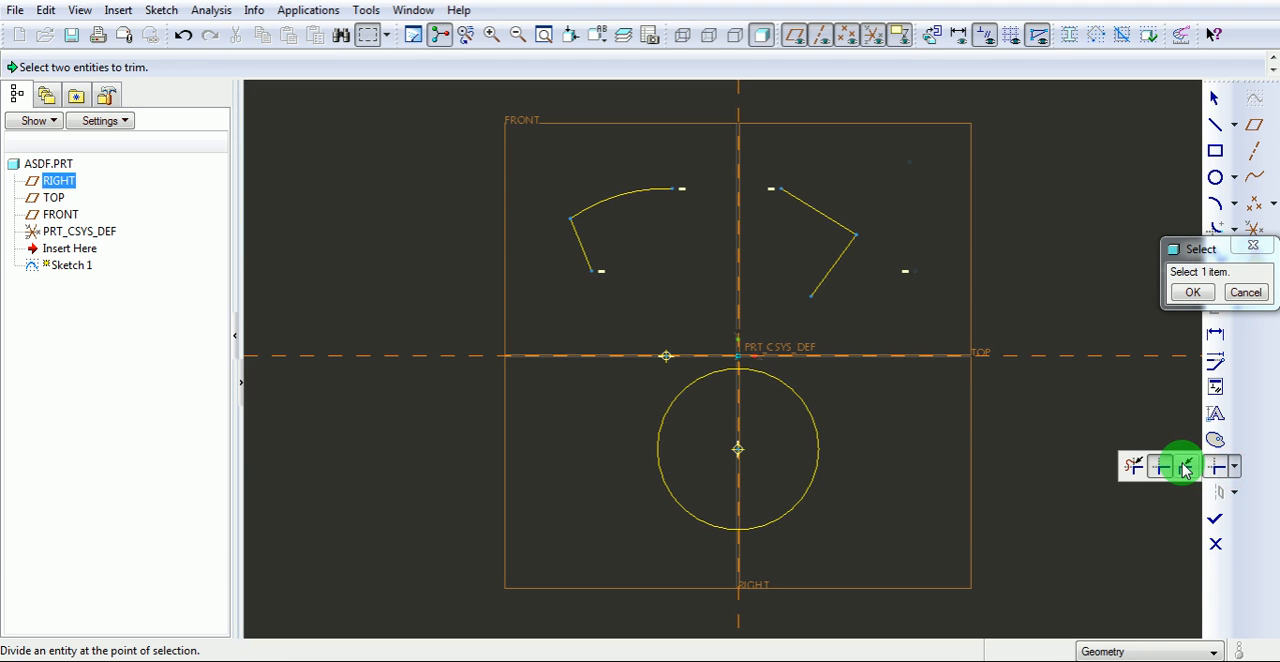
{"action": "left_click", "coordinate": [1186, 471]}
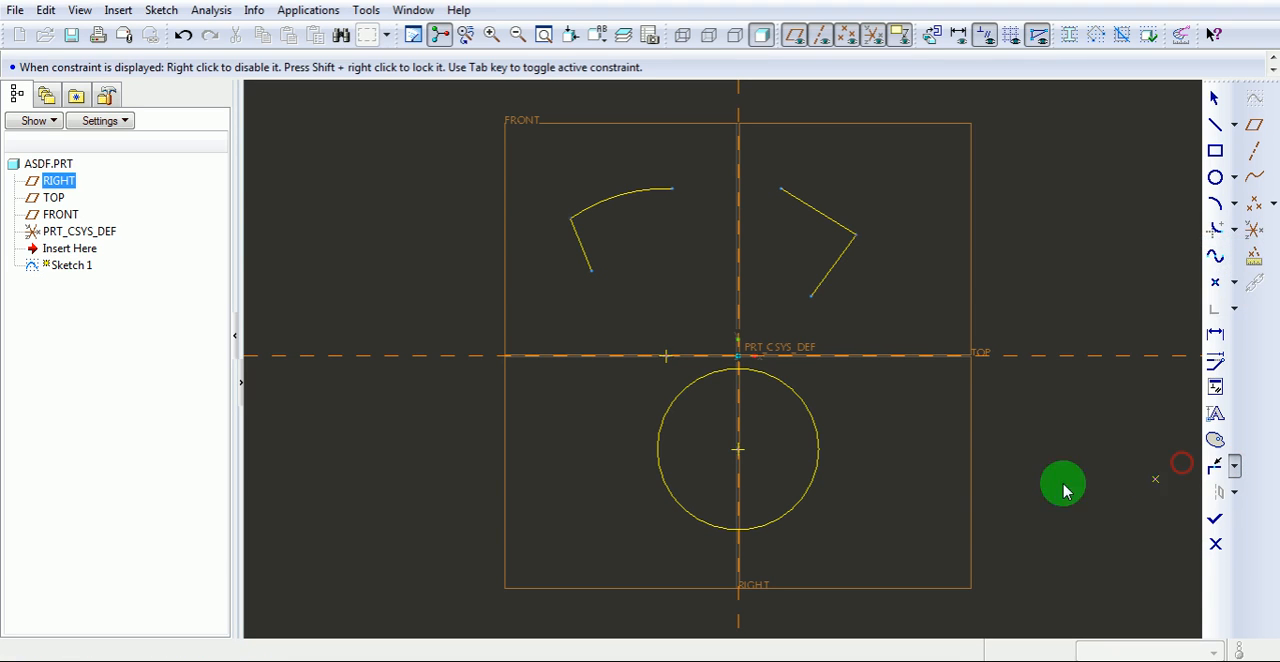
{"action": "left_click", "coordinate": [809, 411]}
{"action": "left_click", "coordinate": [776, 520]}
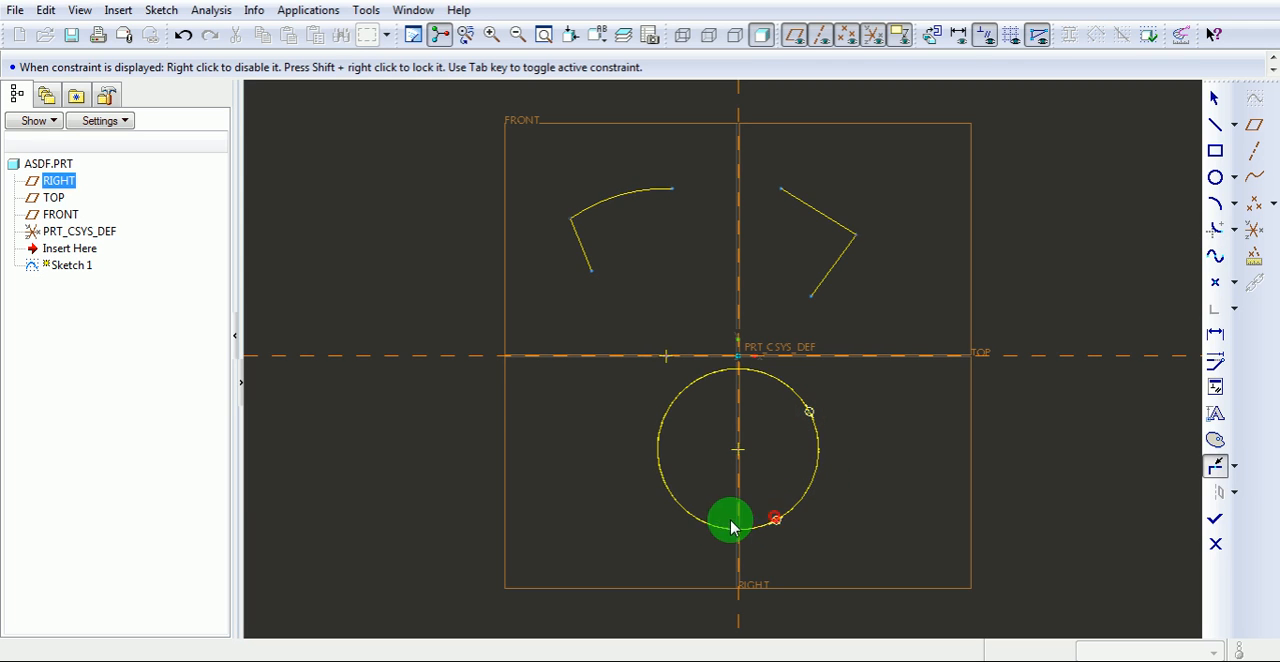
Divide the circle on its lower-left side, and split the upper-left arc, its attached line and both upper-right lines near their middles.
{"action": "left_click", "coordinate": [665, 490]}
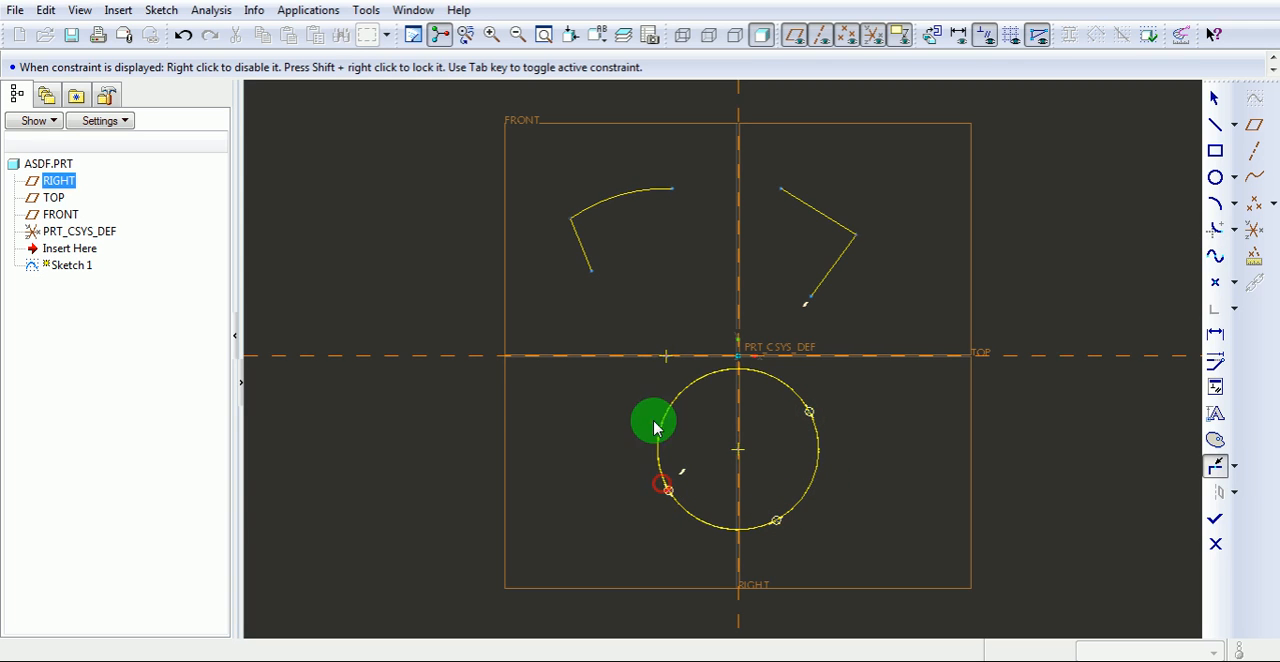
{"action": "left_click", "coordinate": [579, 246]}
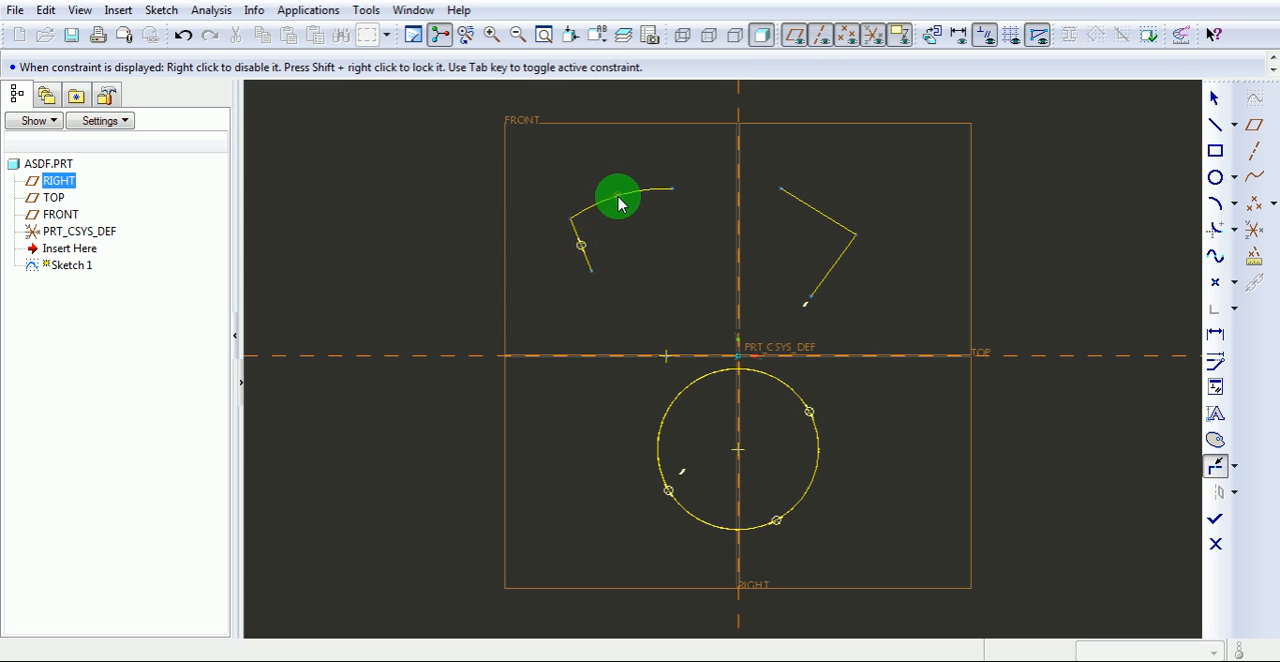
{"action": "left_click", "coordinate": [618, 196]}
{"action": "left_click", "coordinate": [806, 204]}
{"action": "middle_click", "coordinate": [837, 272]}
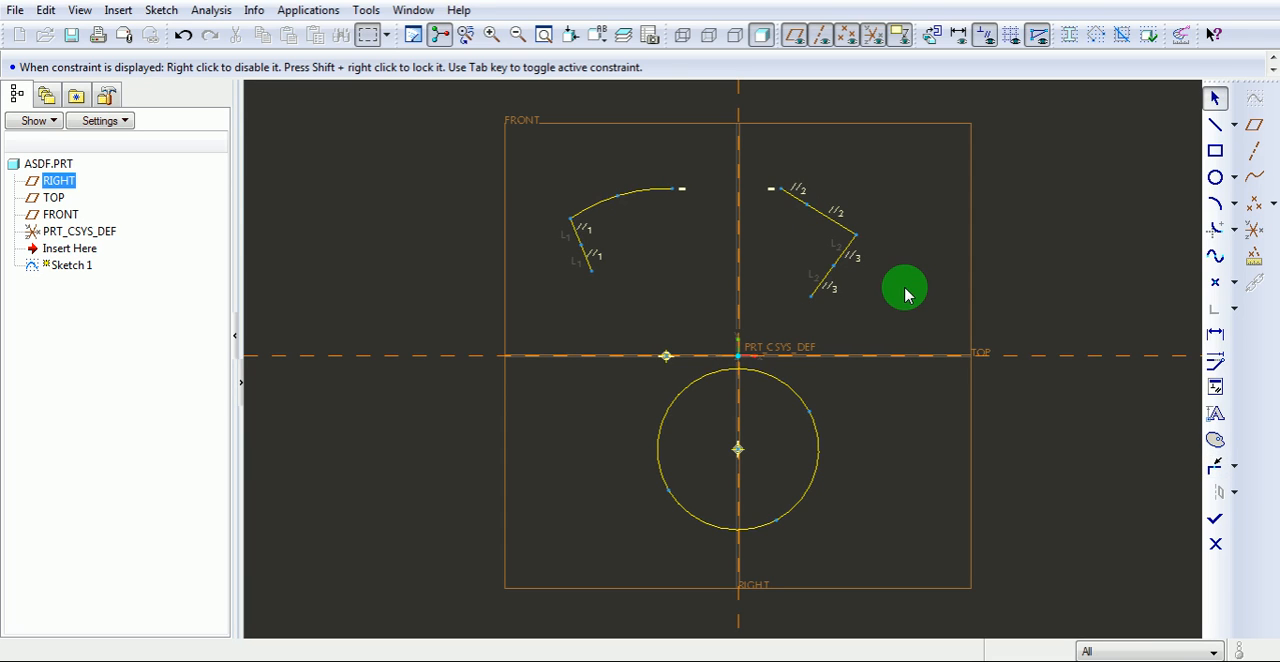
{"action": "left_click", "coordinate": [1018, 438]}
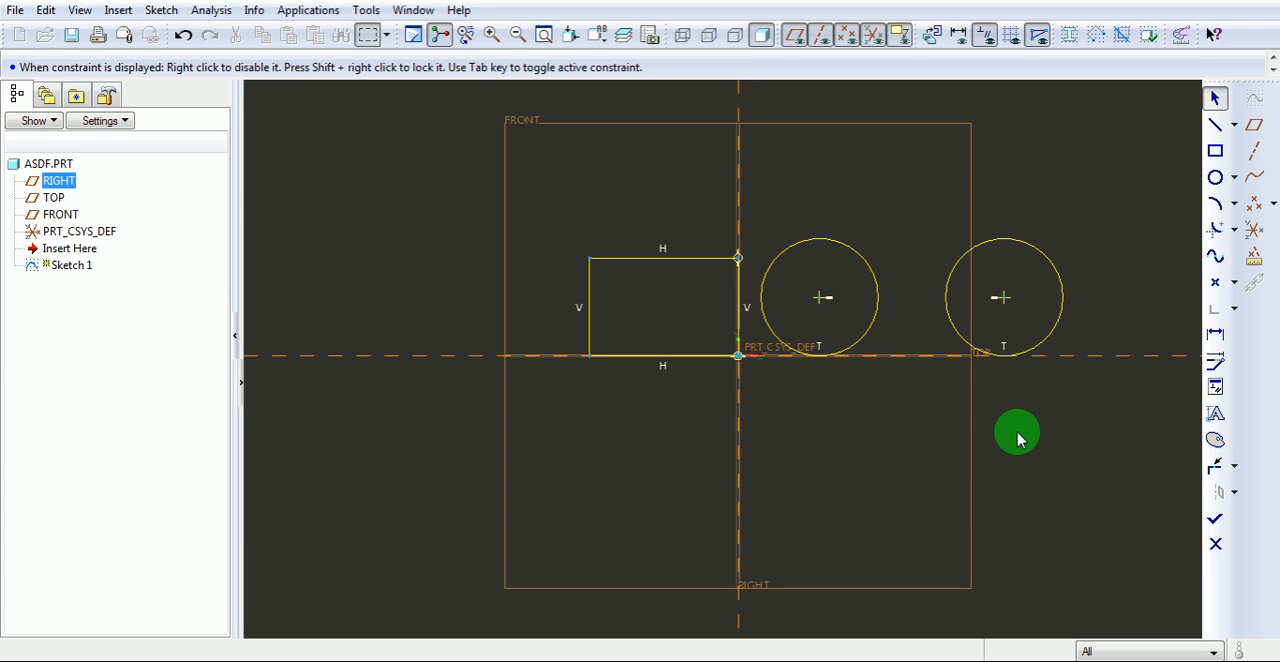
Add circular fillets at the rectangle's upper-left corner and between the two circles, once along their upper sides and once along their lower sides.
{"action": "left_click", "coordinate": [1215, 228]}
{"action": "left_click", "coordinate": [618, 259]}
{"action": "left_click", "coordinate": [589, 300]}
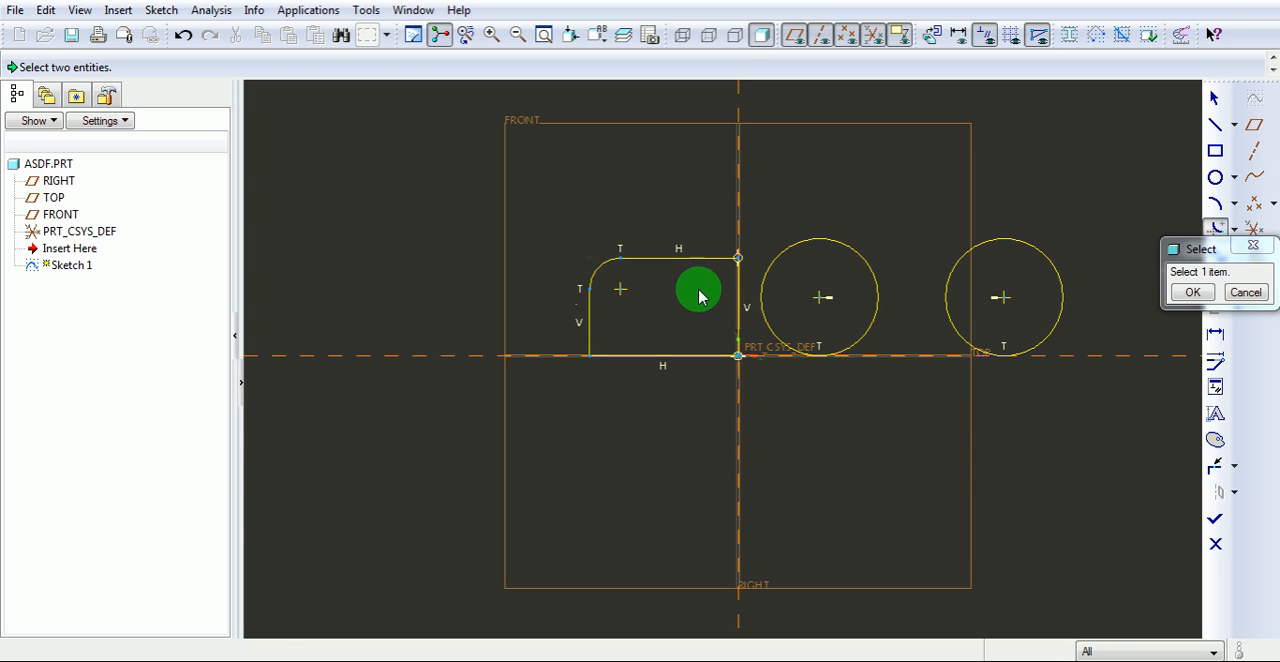
{"action": "left_click", "coordinate": [848, 242]}
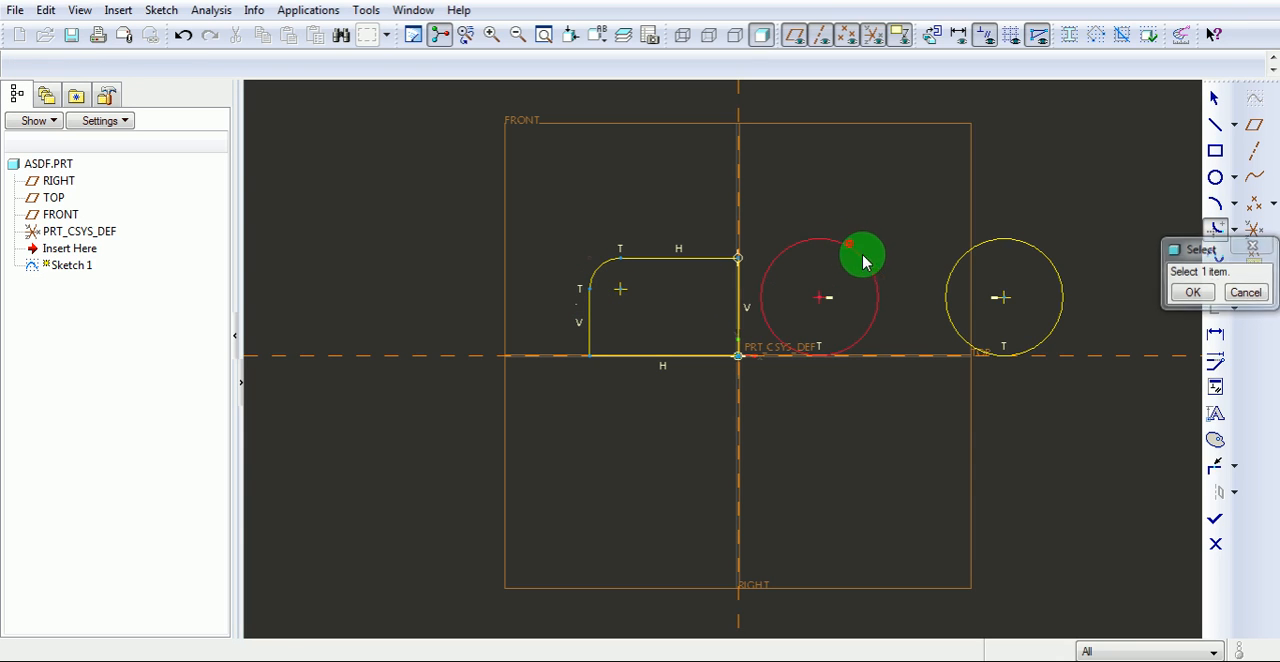
{"action": "left_click", "coordinate": [983, 248]}
{"action": "left_click", "coordinate": [838, 348]}
{"action": "left_click", "coordinate": [988, 353]}
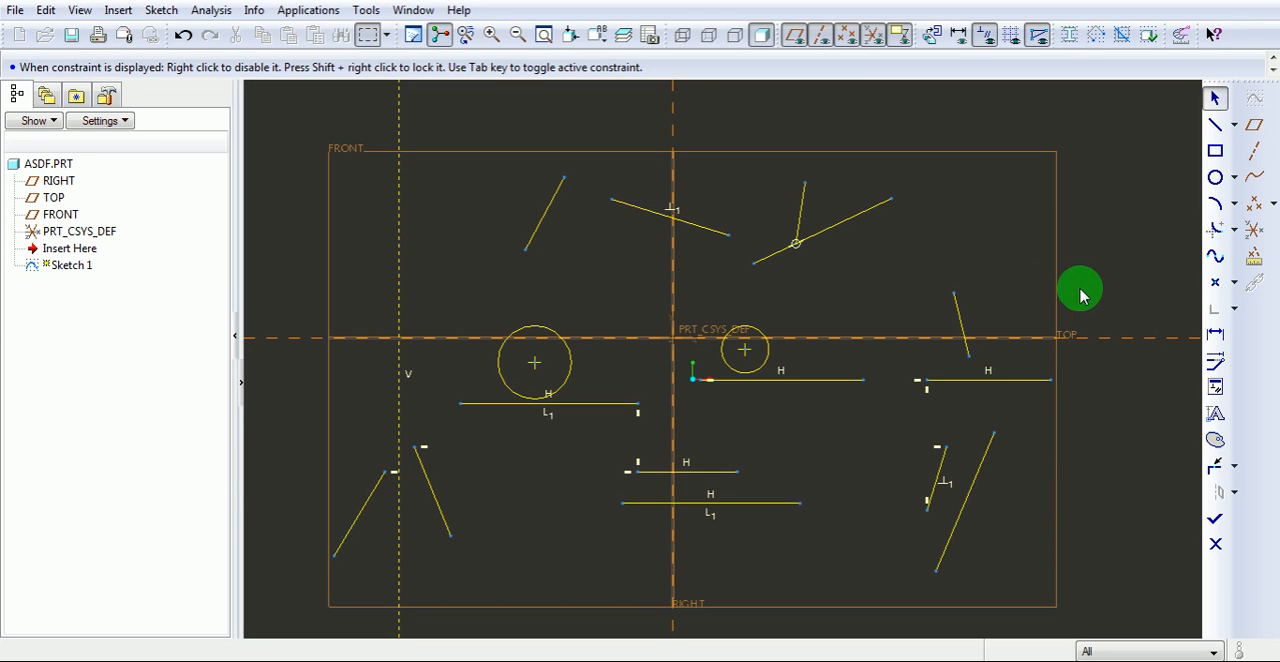
Constrain the upper-left slanted line to be vertical and the slanted line crossing the RIGHT plane to be horizontal.
{"action": "left_click", "coordinate": [1216, 392]}
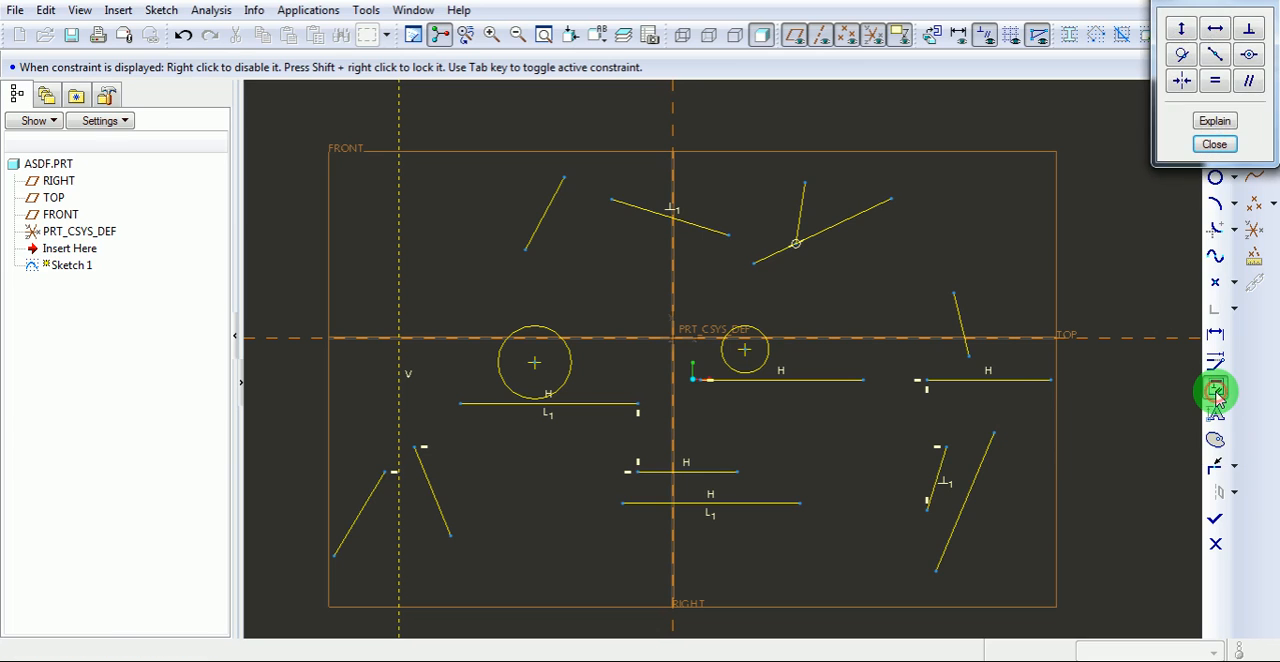
{"action": "left_click_drag", "start_coordinate": [1171, 14], "coordinate": [1118, 125]}
{"action": "left_click", "coordinate": [1110, 141]}
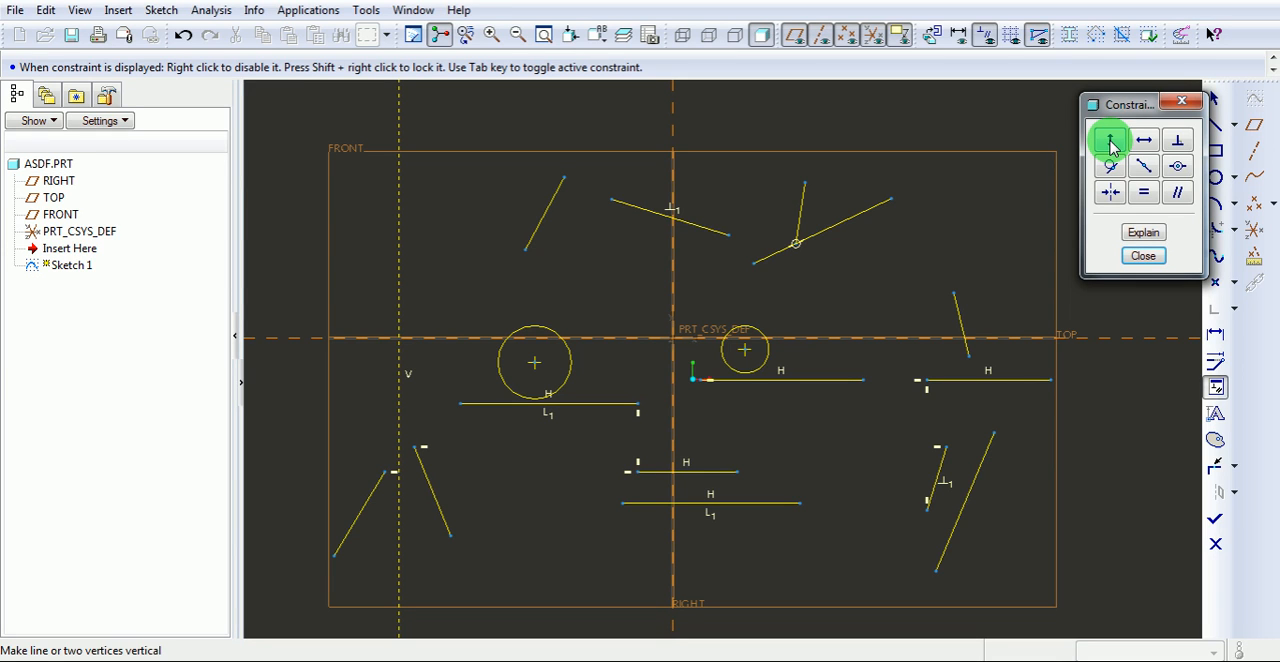
{"action": "left_click", "coordinate": [1110, 141]}
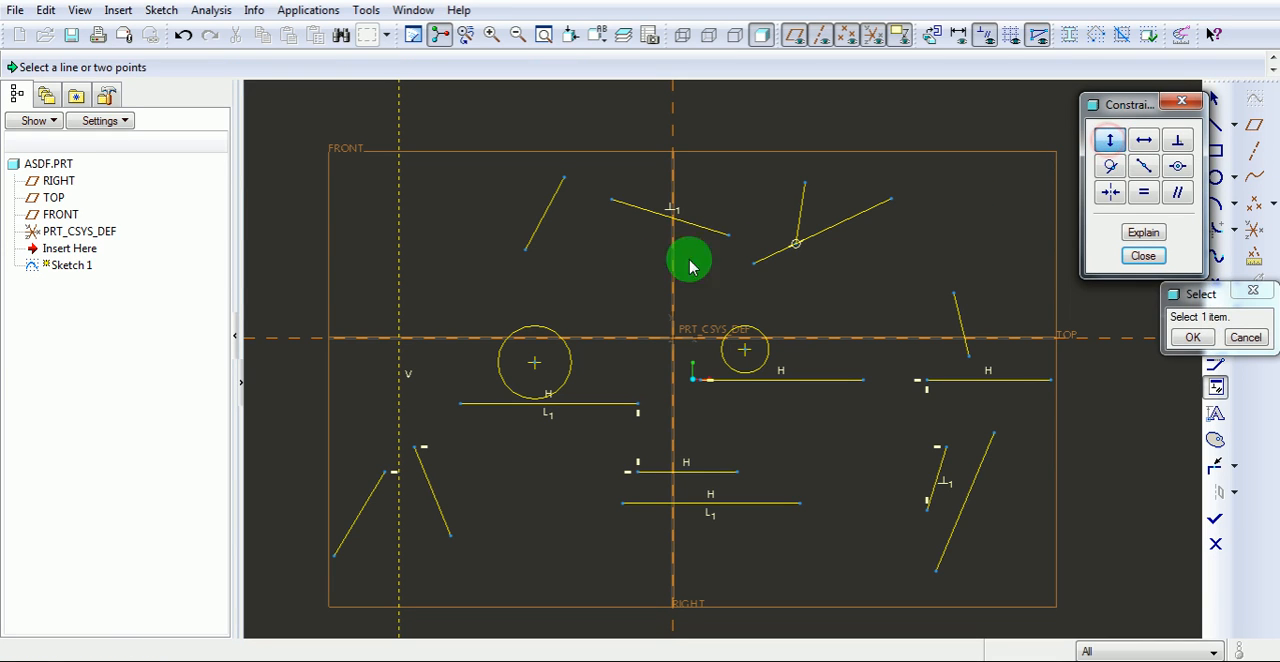
{"action": "left_click", "coordinate": [538, 228]}
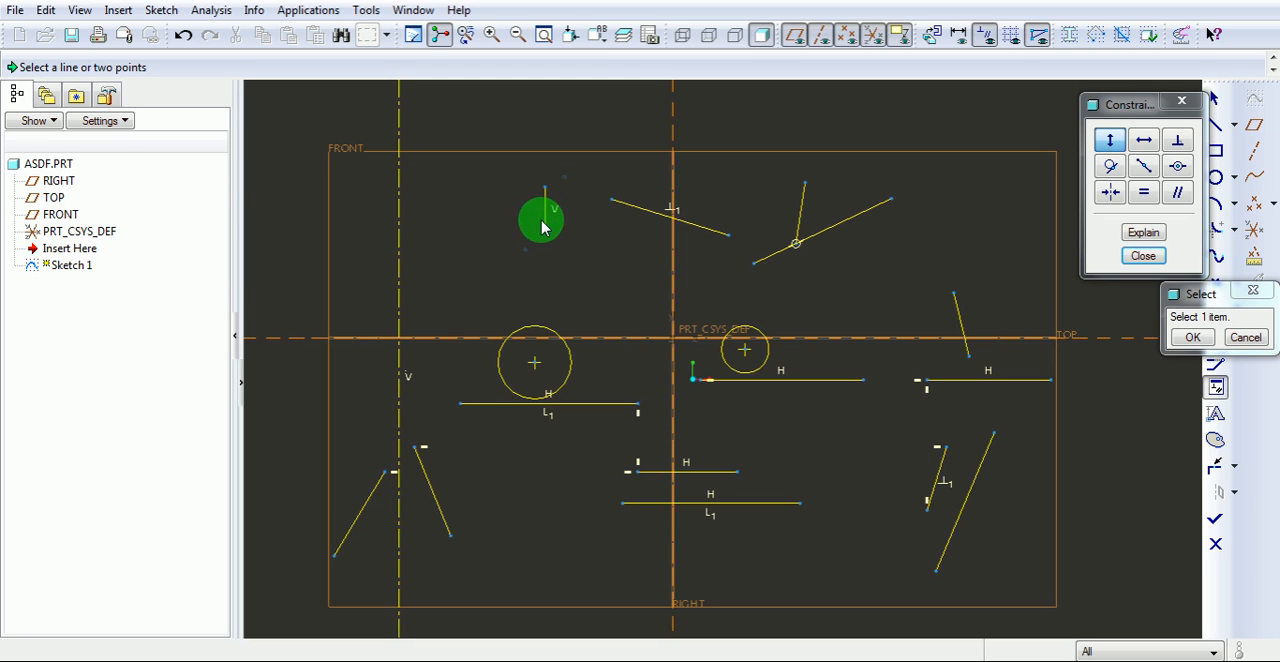
{"action": "left_click", "coordinate": [1150, 141]}
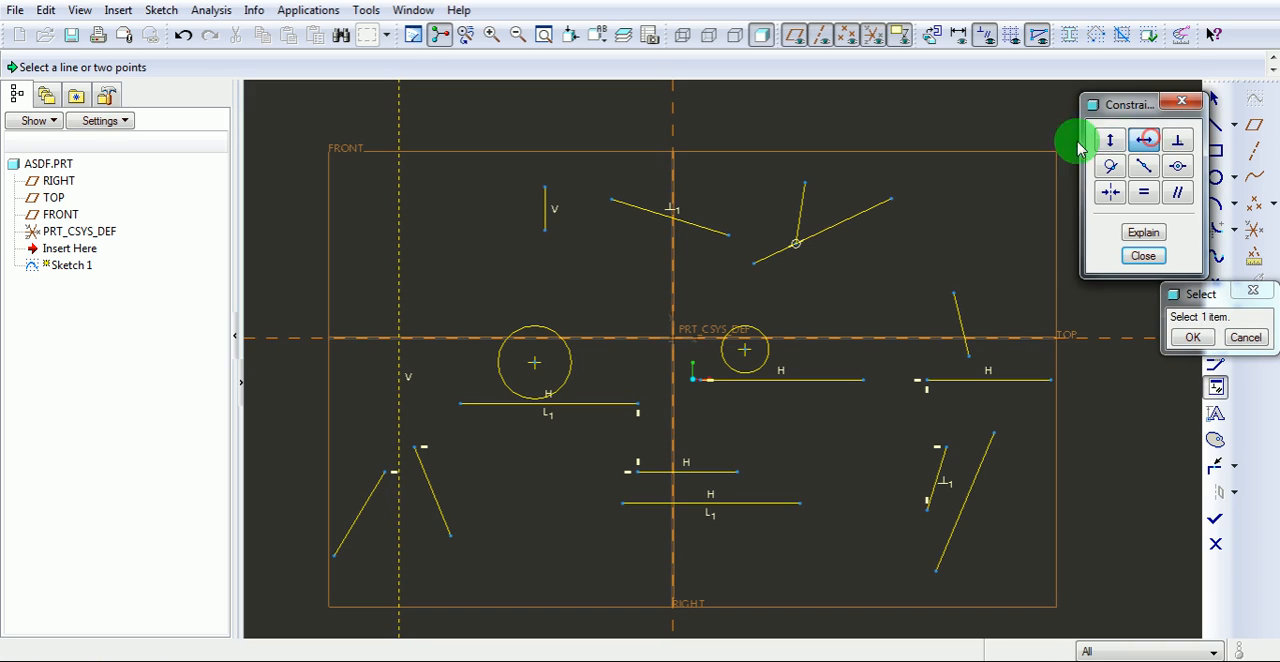
{"action": "left_click", "coordinate": [690, 223]}
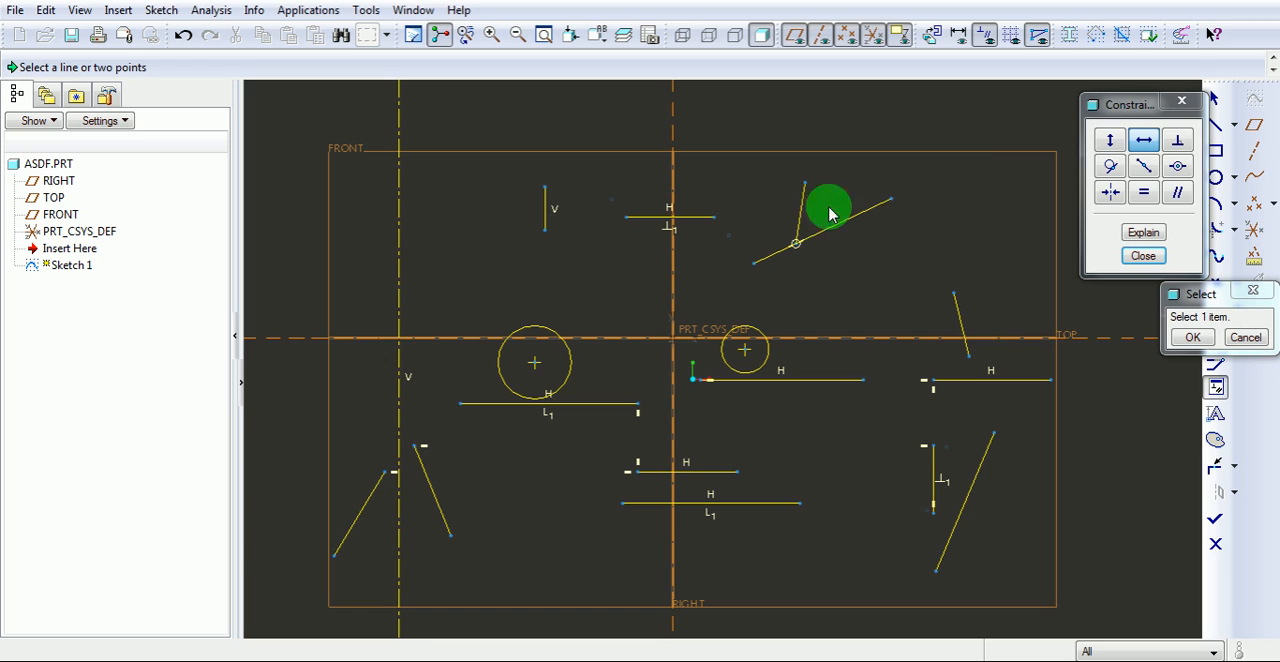
Make the two joined lines at the upper right perpendicular, and the larger circle tangent to the horizontal line below it.
{"action": "left_click", "coordinate": [1179, 142]}
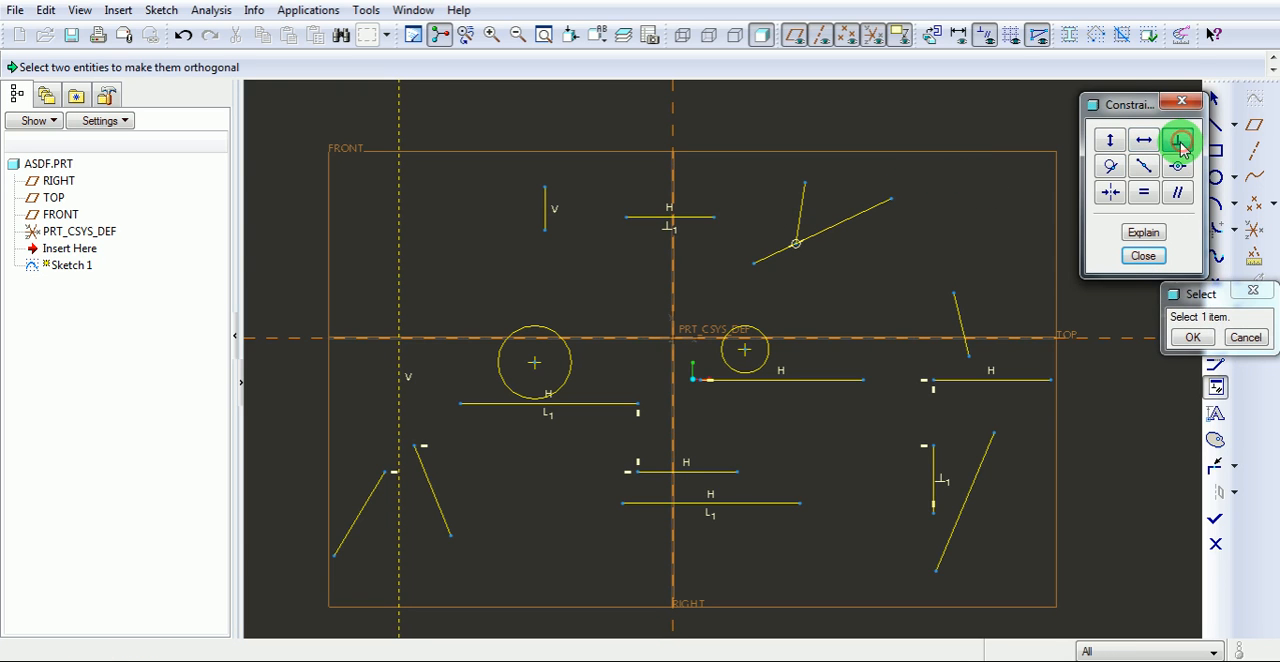
{"action": "left_click", "coordinate": [802, 209]}
{"action": "left_click", "coordinate": [824, 228]}
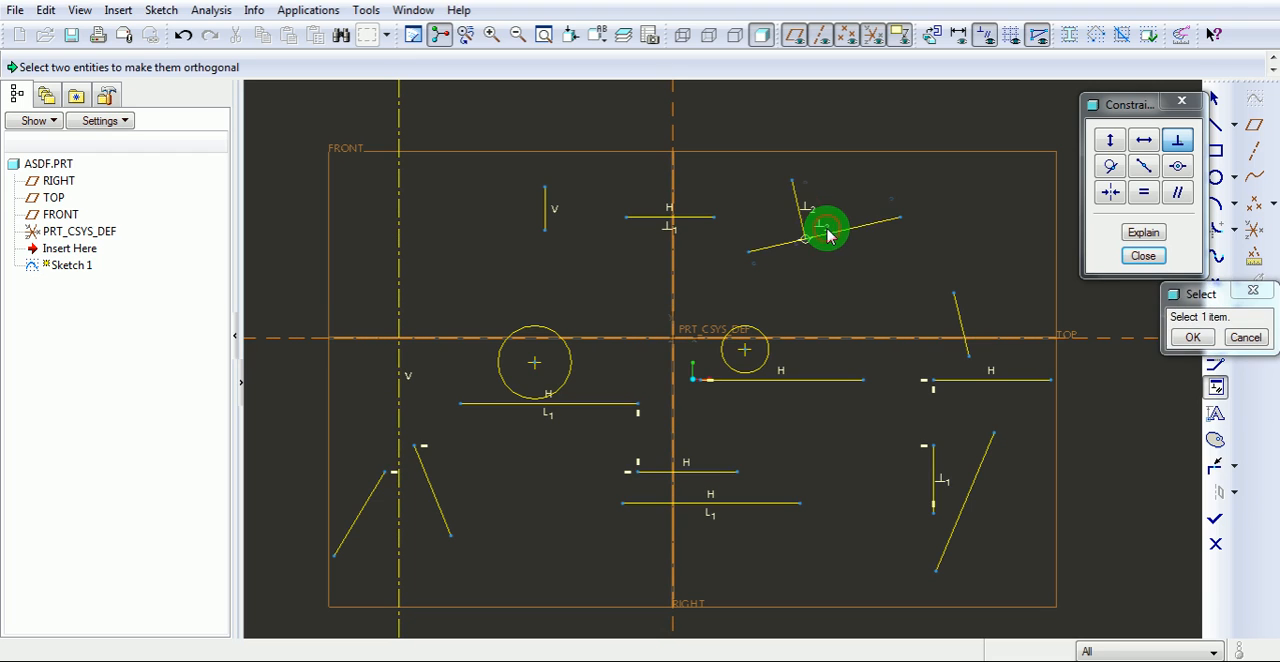
{"action": "left_click", "coordinate": [1111, 169]}
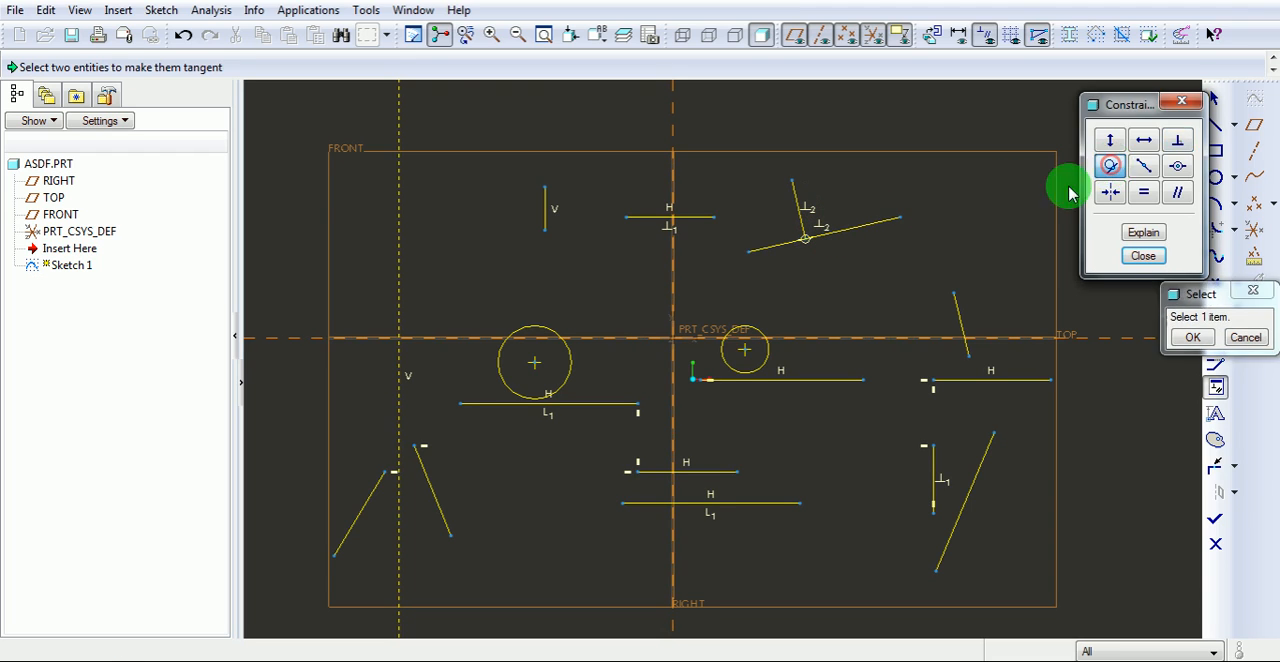
{"action": "left_click", "coordinate": [566, 378]}
{"action": "left_click", "coordinate": [563, 403]}
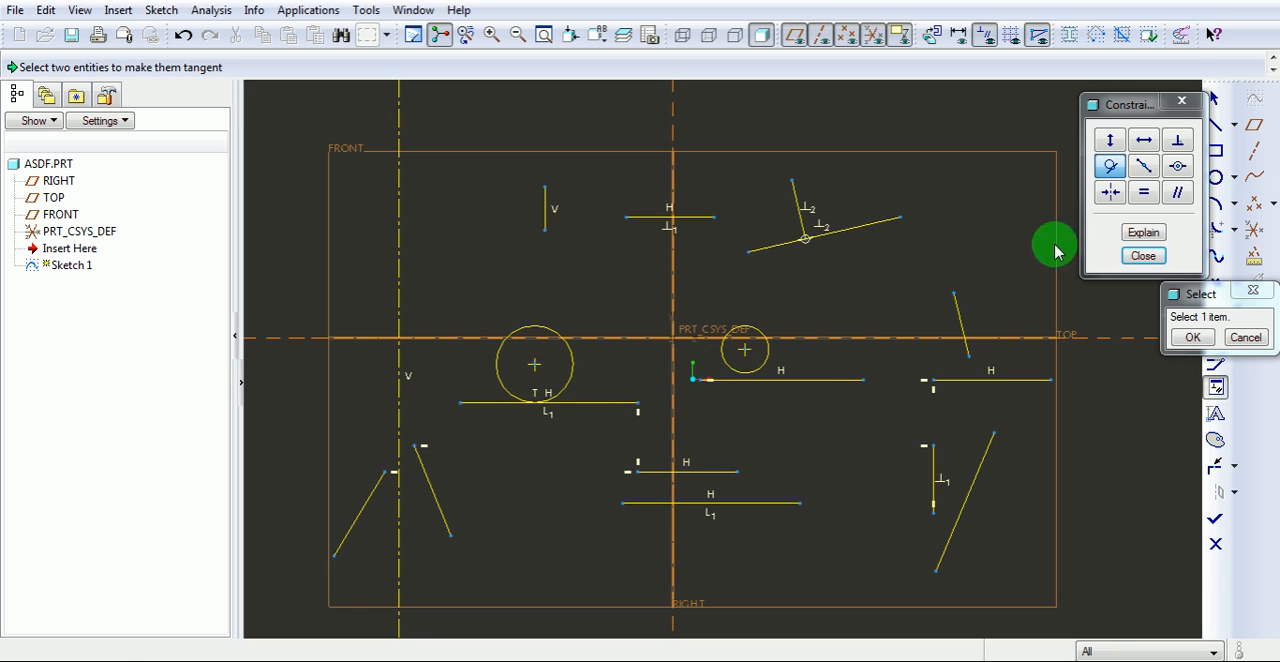
Place the smaller circle's center on its line's midpoint, and align the right-hand slanted line's lower endpoint onto the horizontal line below it.
{"action": "left_click", "coordinate": [1145, 168]}
{"action": "left_click", "coordinate": [742, 349]}
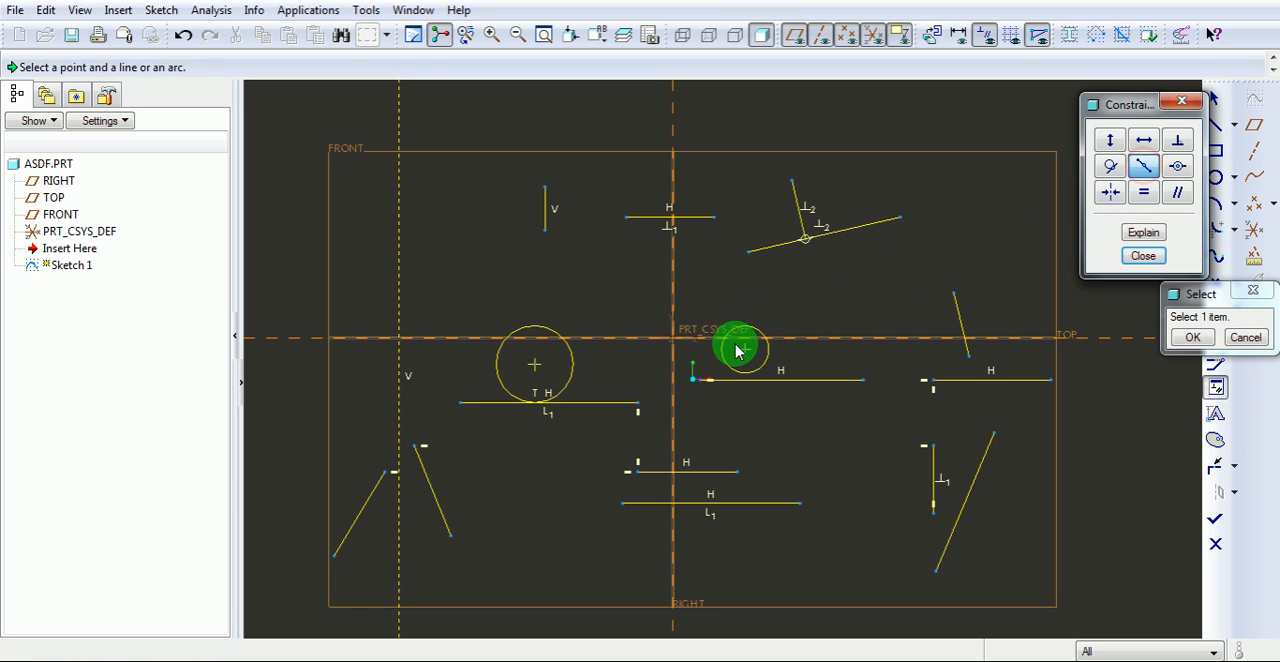
{"action": "left_click", "coordinate": [786, 381]}
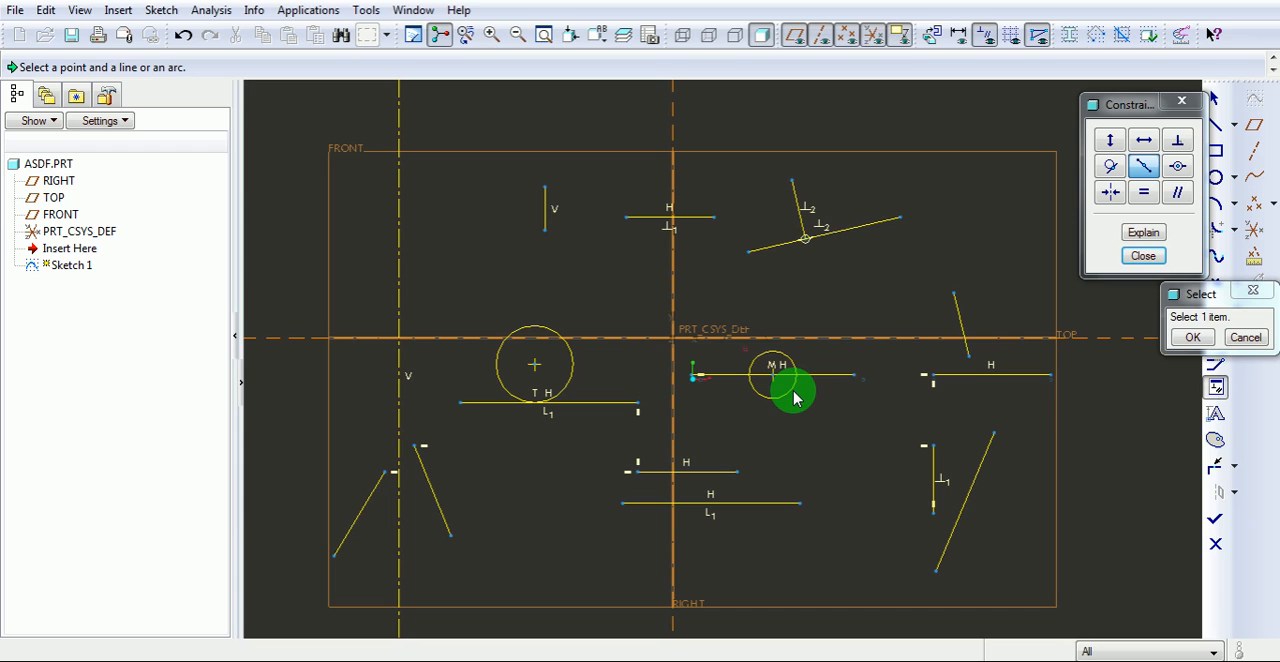
{"action": "left_click", "coordinate": [1176, 172]}
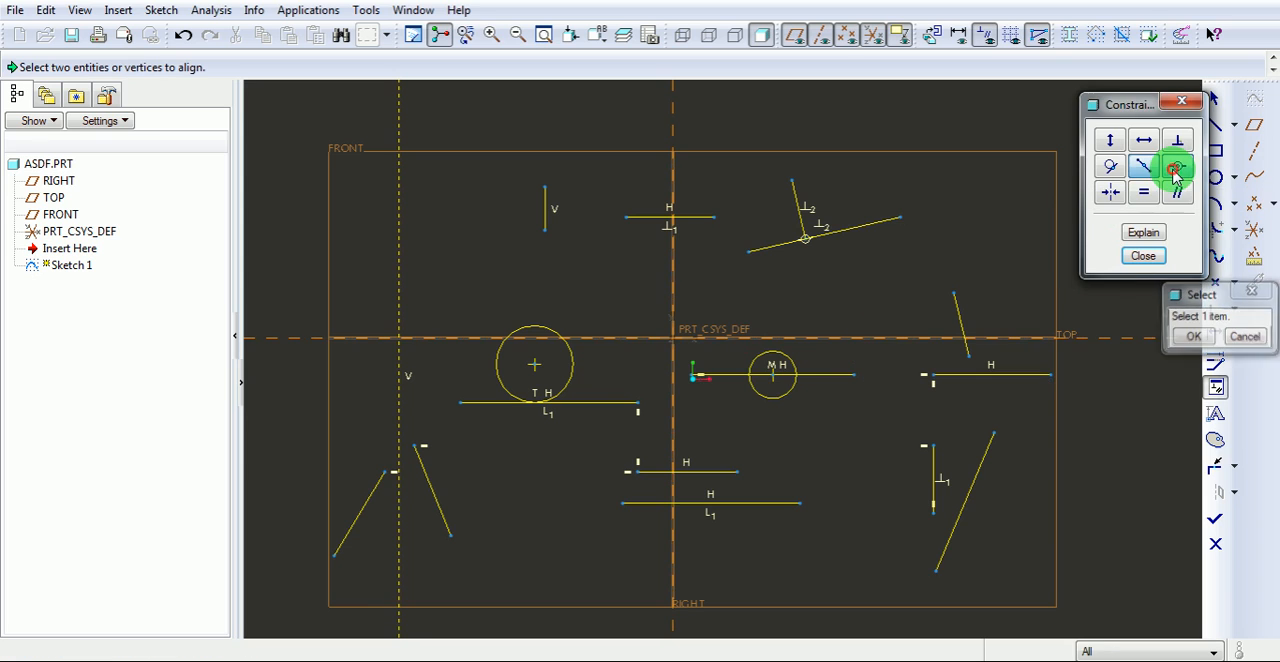
{"action": "left_click", "coordinate": [968, 356]}
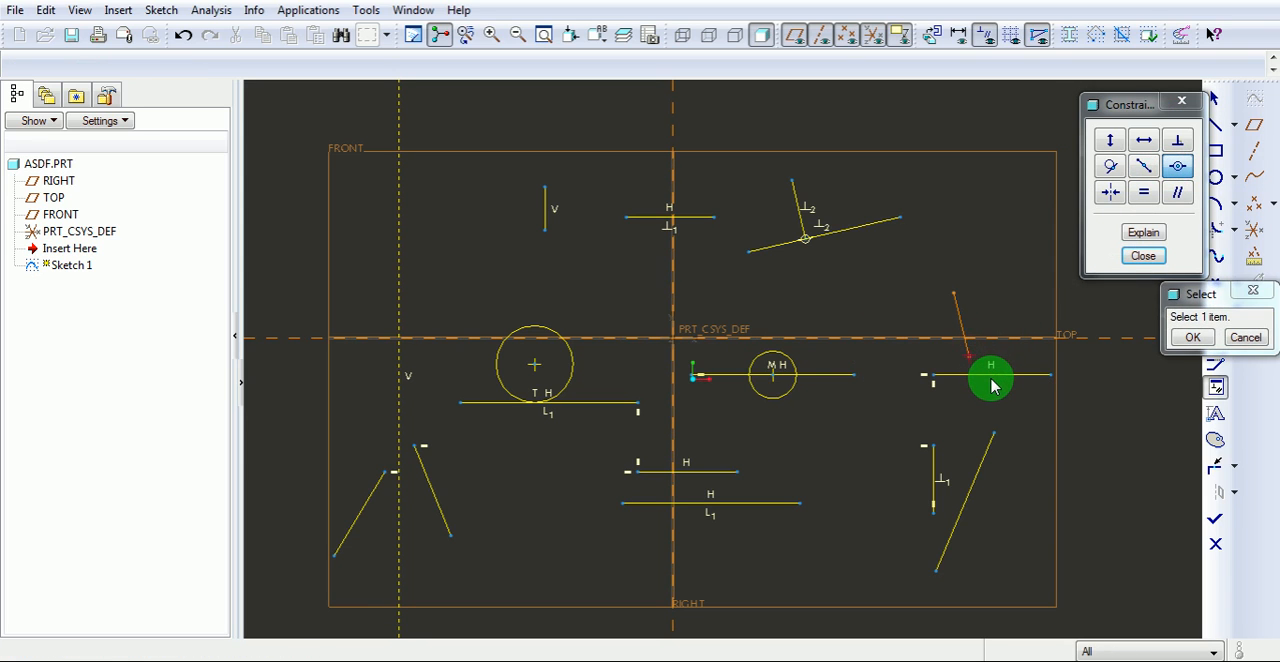
{"action": "left_click", "coordinate": [994, 377]}
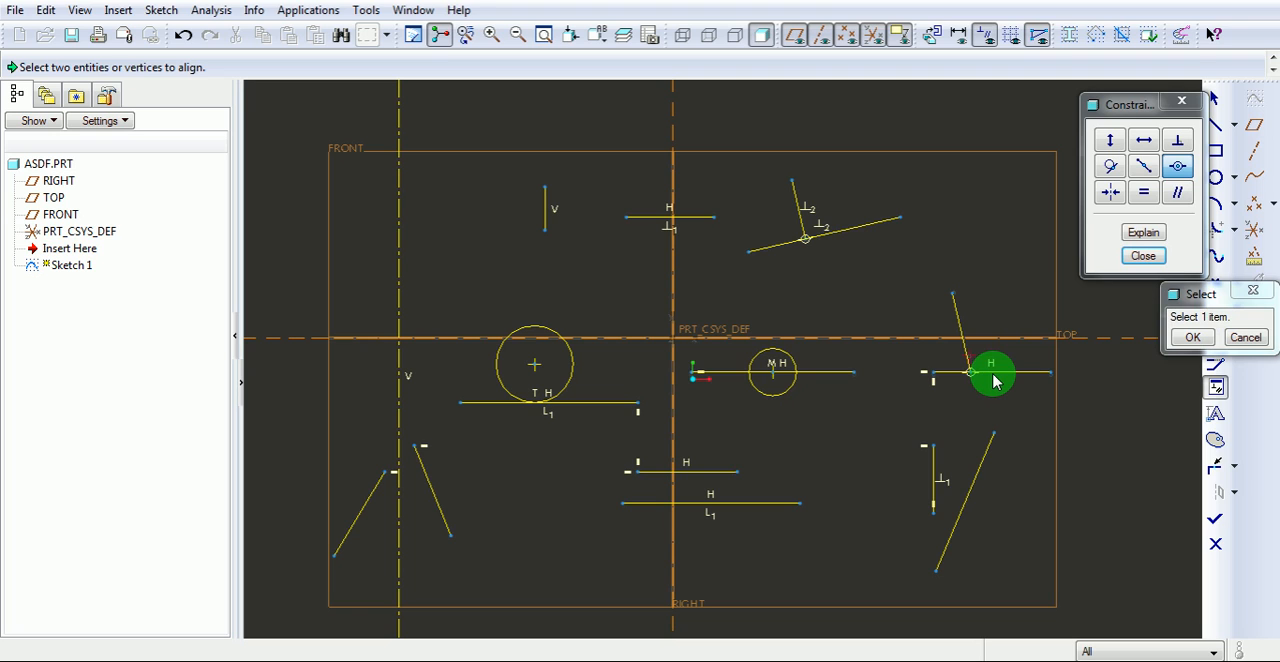
Make the upper endpoints of the two lower-left slanted lines symmetric about the vertical centerline.
{"action": "left_click", "coordinate": [1109, 196]}
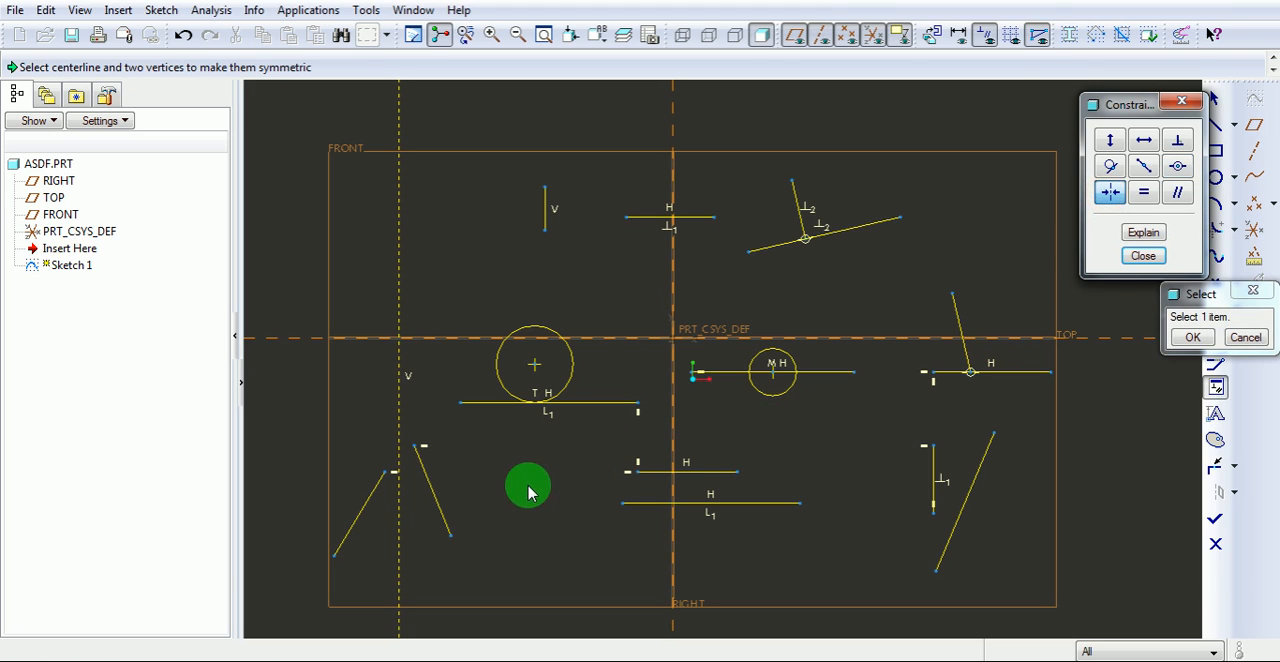
{"action": "left_click", "coordinate": [399, 519]}
{"action": "left_click", "coordinate": [384, 471]}
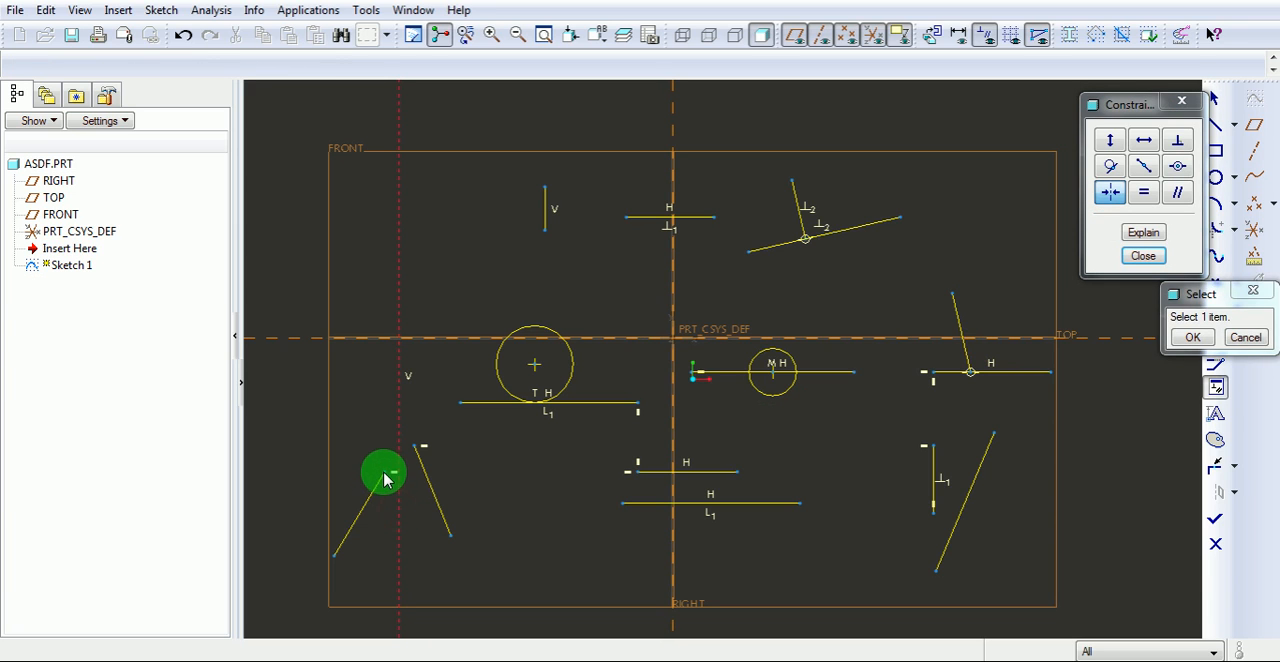
{"action": "left_click", "coordinate": [413, 452]}
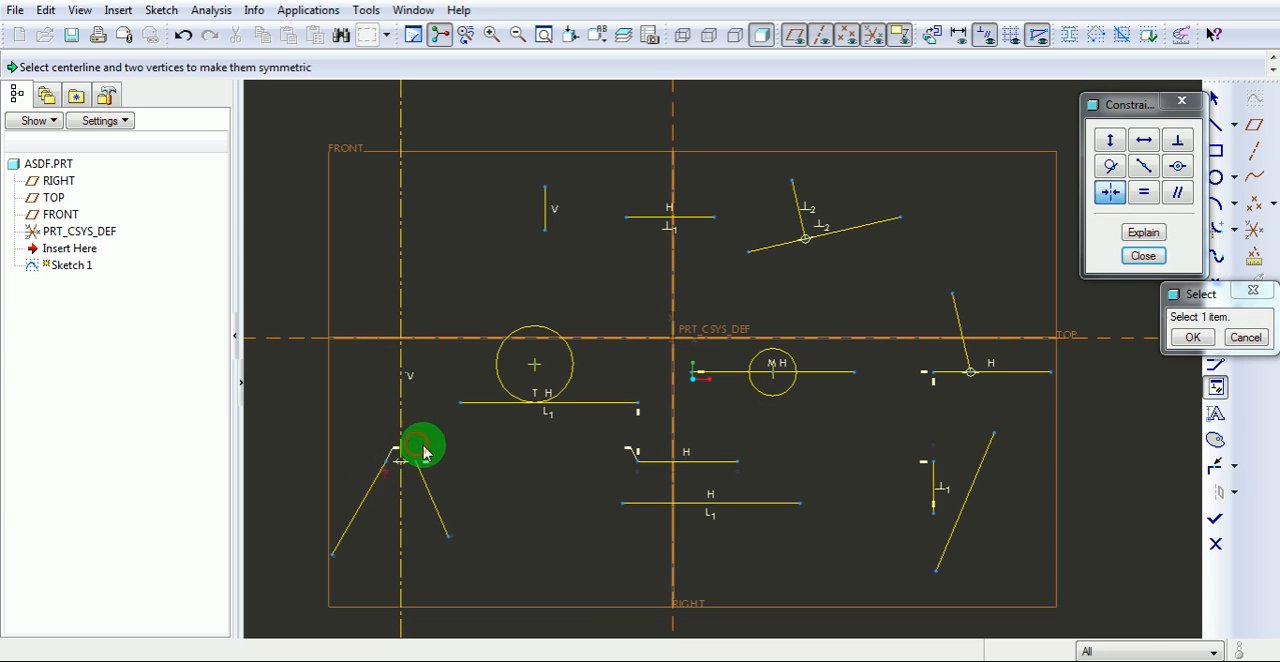
{"action": "scroll", "coordinate": [395, 480], "scroll_direction": "down", "scroll_amount": 5}
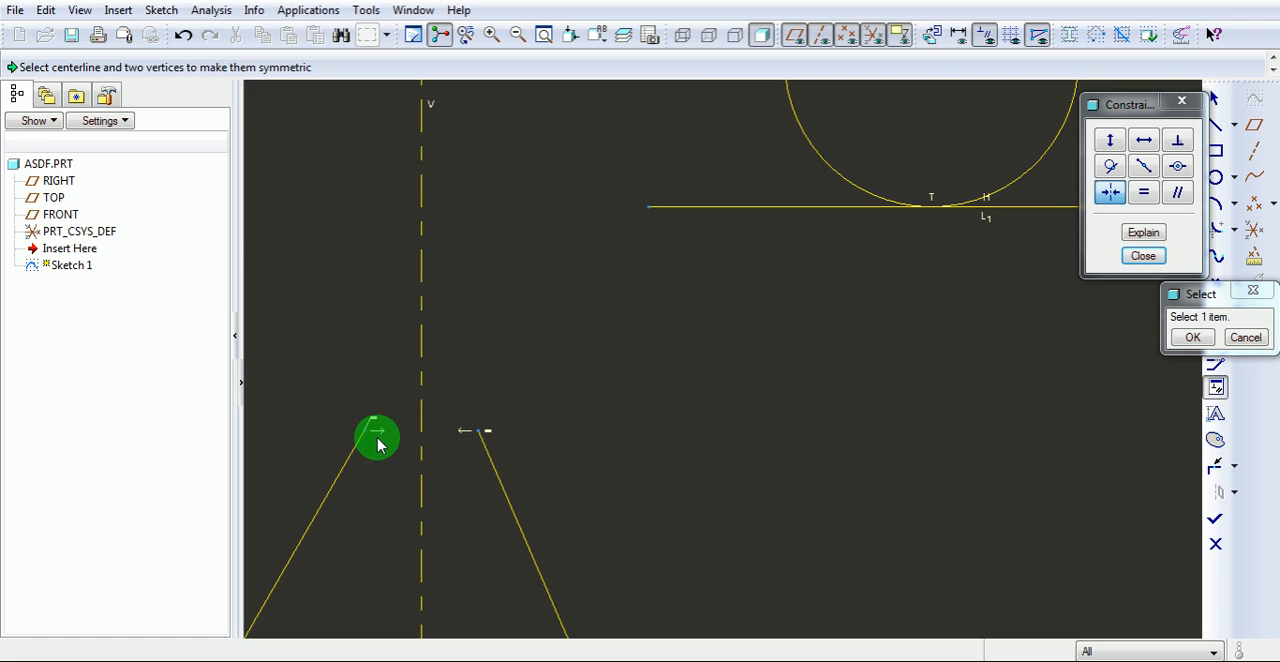
{"action": "scroll", "coordinate": [406, 437], "scroll_direction": "up", "scroll_amount": 5}
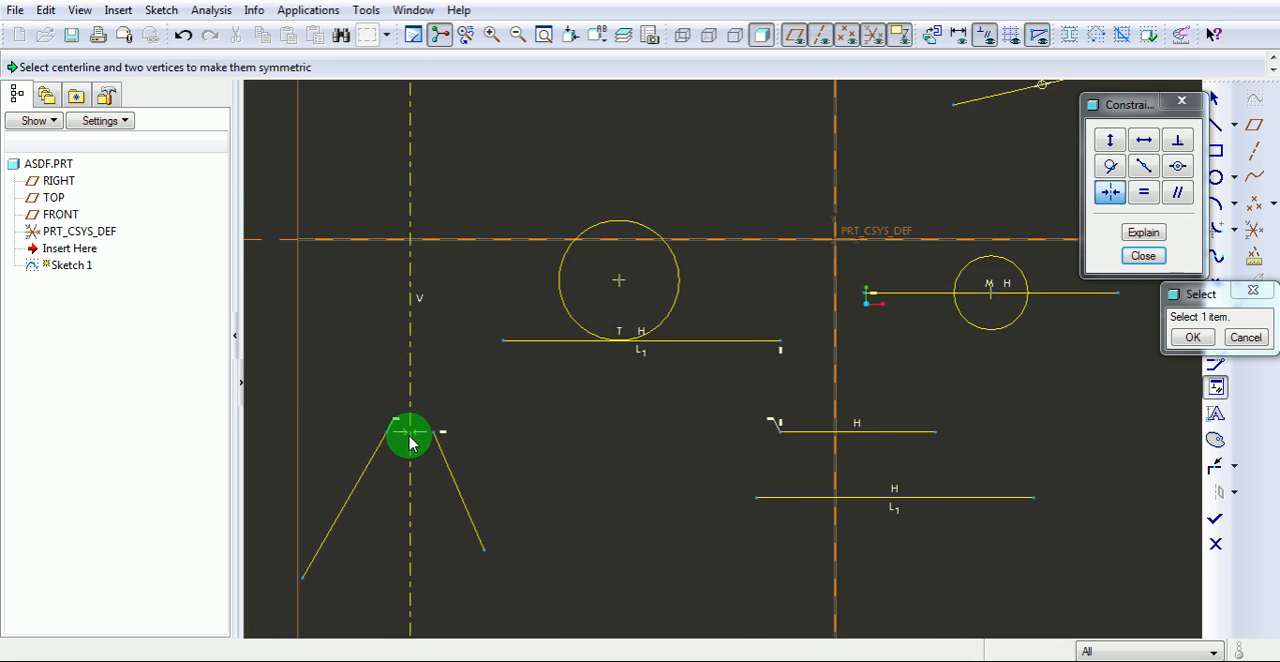
Make the two lower-middle horizontal lines equal in length and the two circles equal in radius.
{"action": "left_click", "coordinate": [1143, 192]}
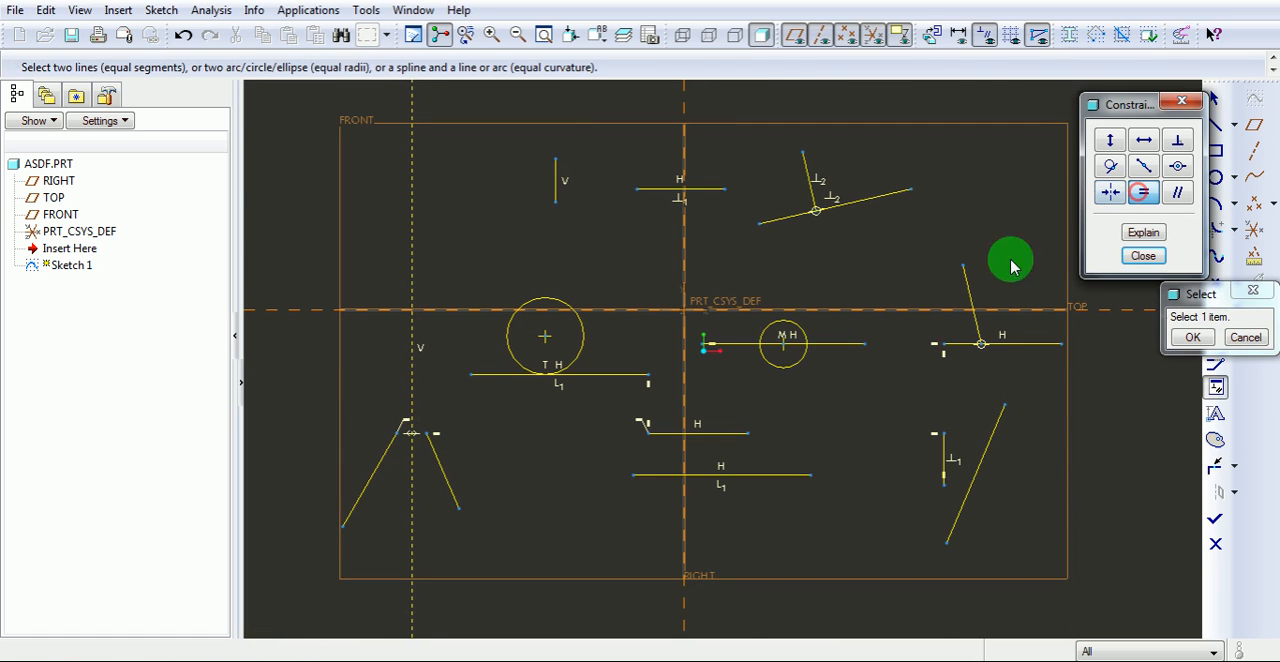
{"action": "left_click", "coordinate": [719, 434]}
{"action": "left_click", "coordinate": [738, 475]}
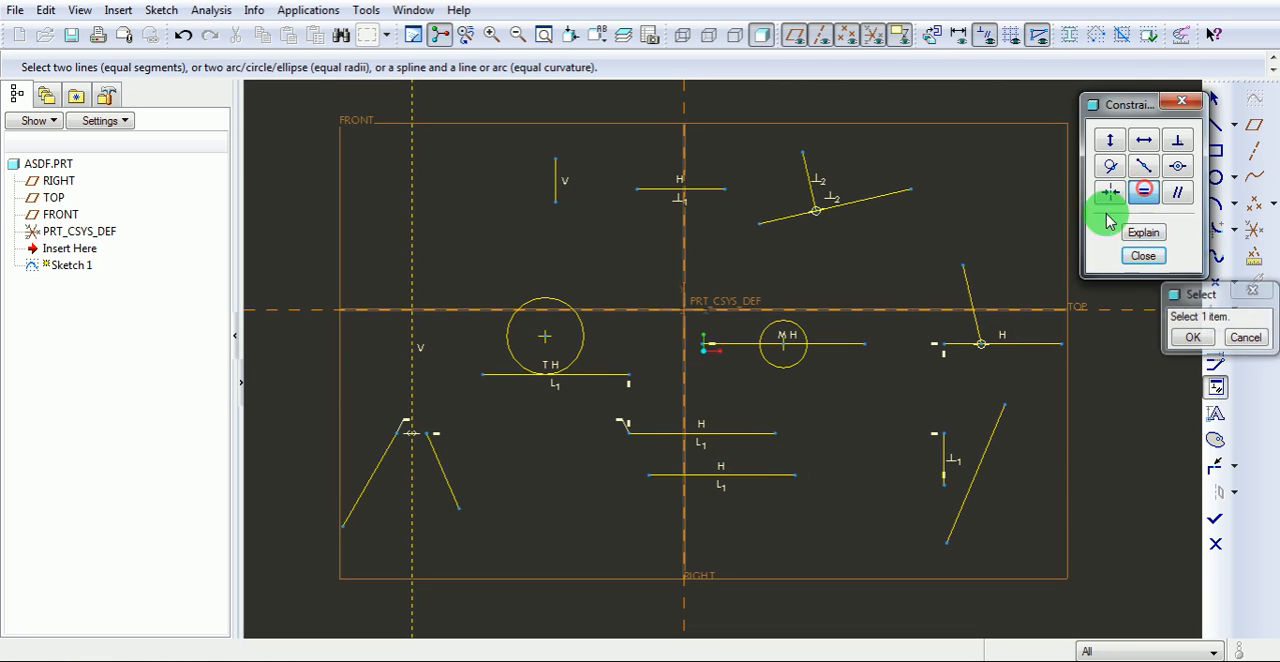
{"action": "left_click", "coordinate": [795, 328]}
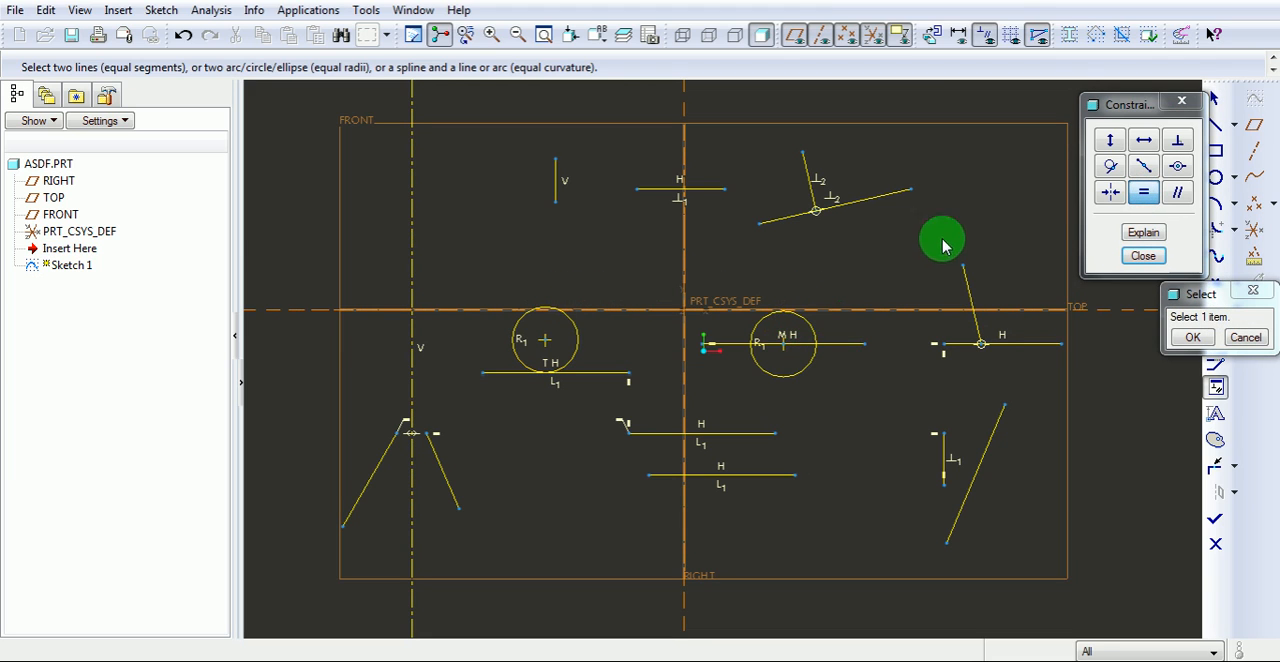
Constrain the short vertical line at the lower right and the long slanted line beside it to be parallel.
{"action": "left_click", "coordinate": [1178, 193]}
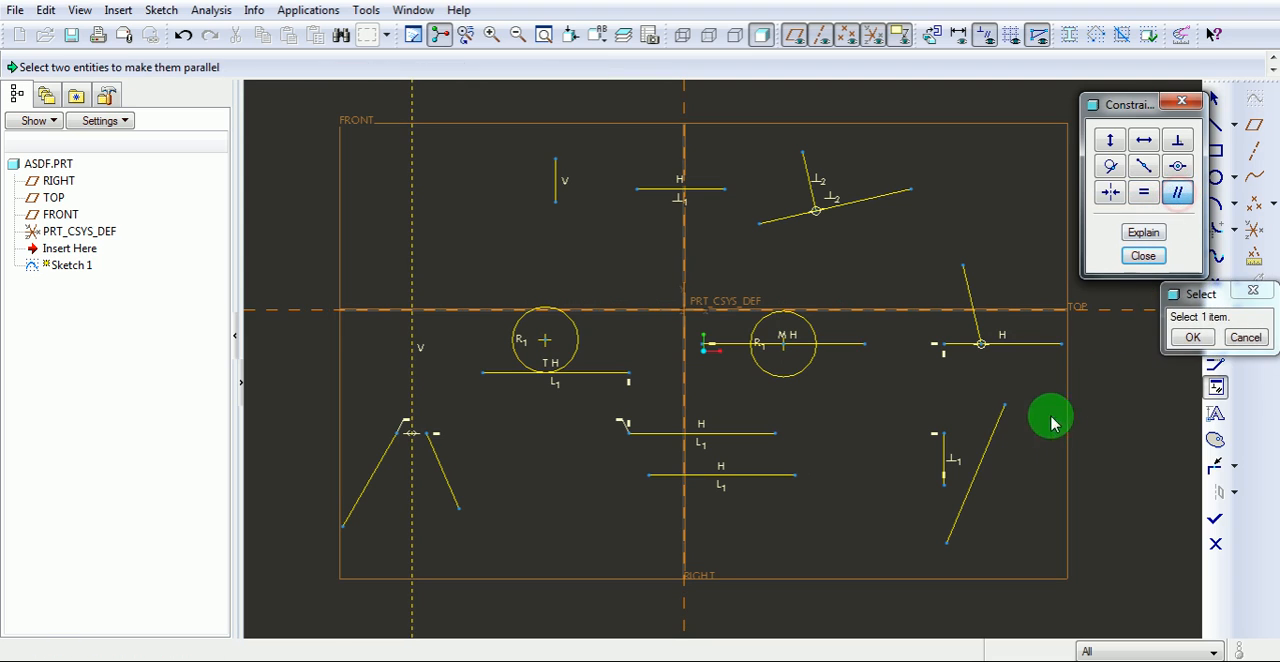
{"action": "left_click", "coordinate": [942, 460]}
{"action": "left_click", "coordinate": [997, 447]}
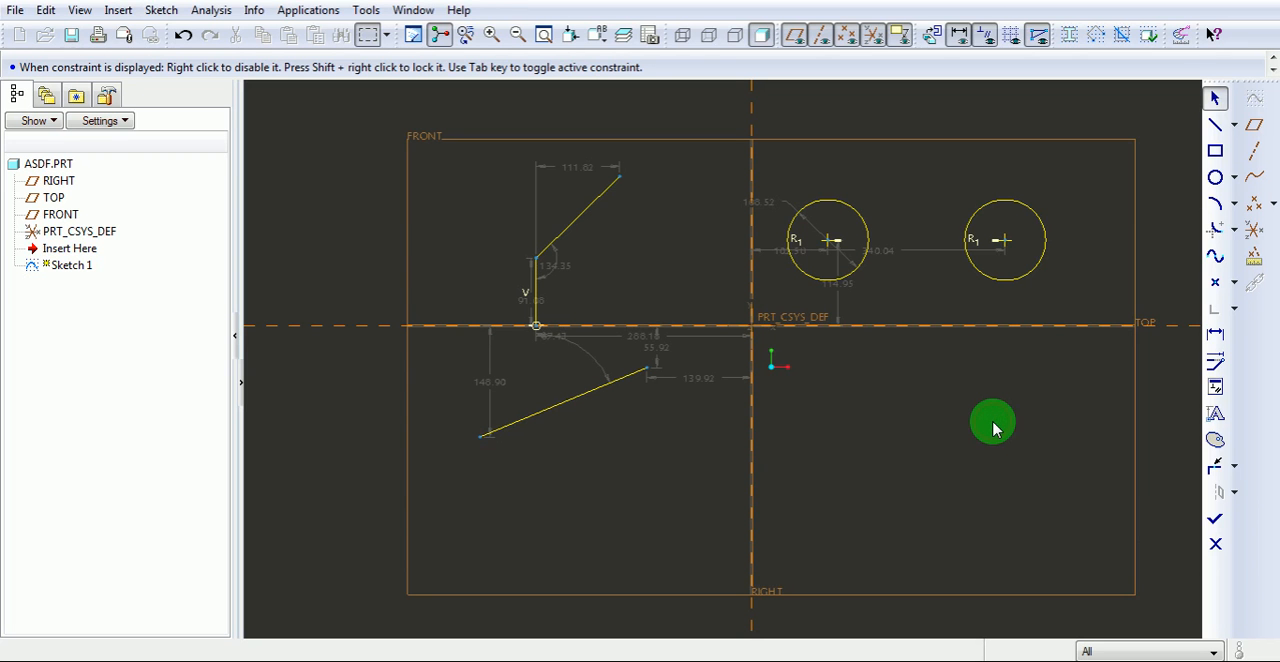
Dimension the horizontal distance between the outer edges of the two circles, with the dimension placed below them.
{"action": "left_click", "coordinate": [1215, 340]}
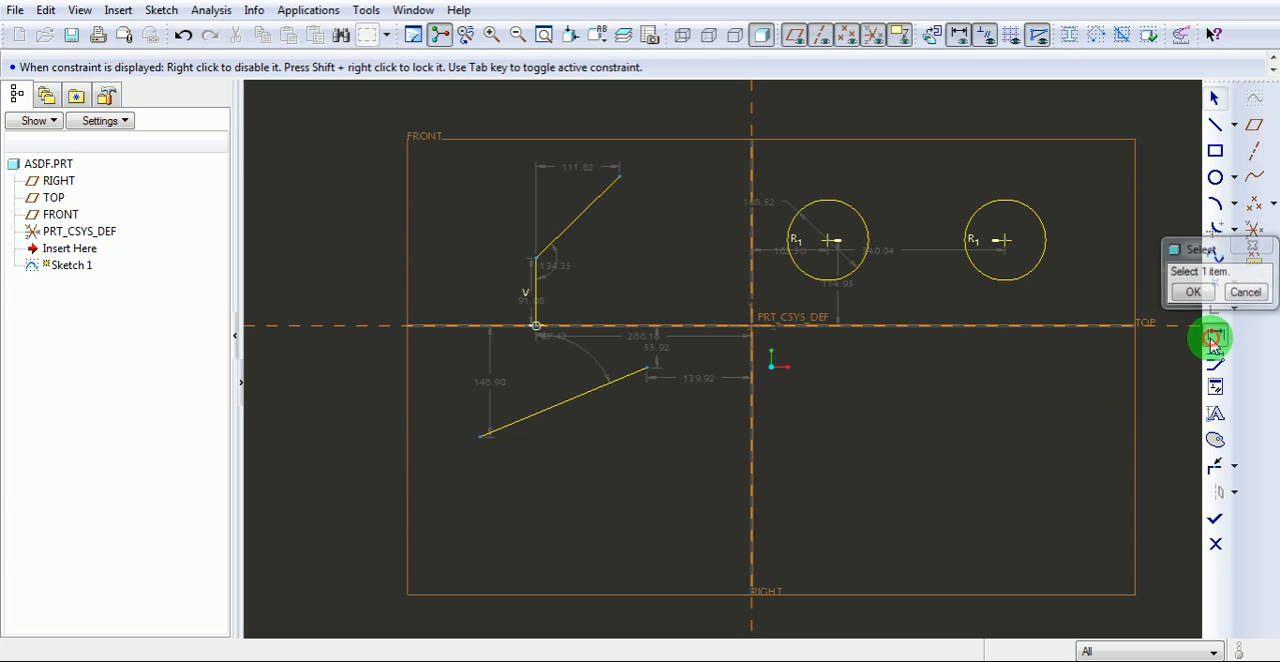
{"action": "left_click", "coordinate": [790, 252]}
{"action": "left_click", "coordinate": [1045, 248]}
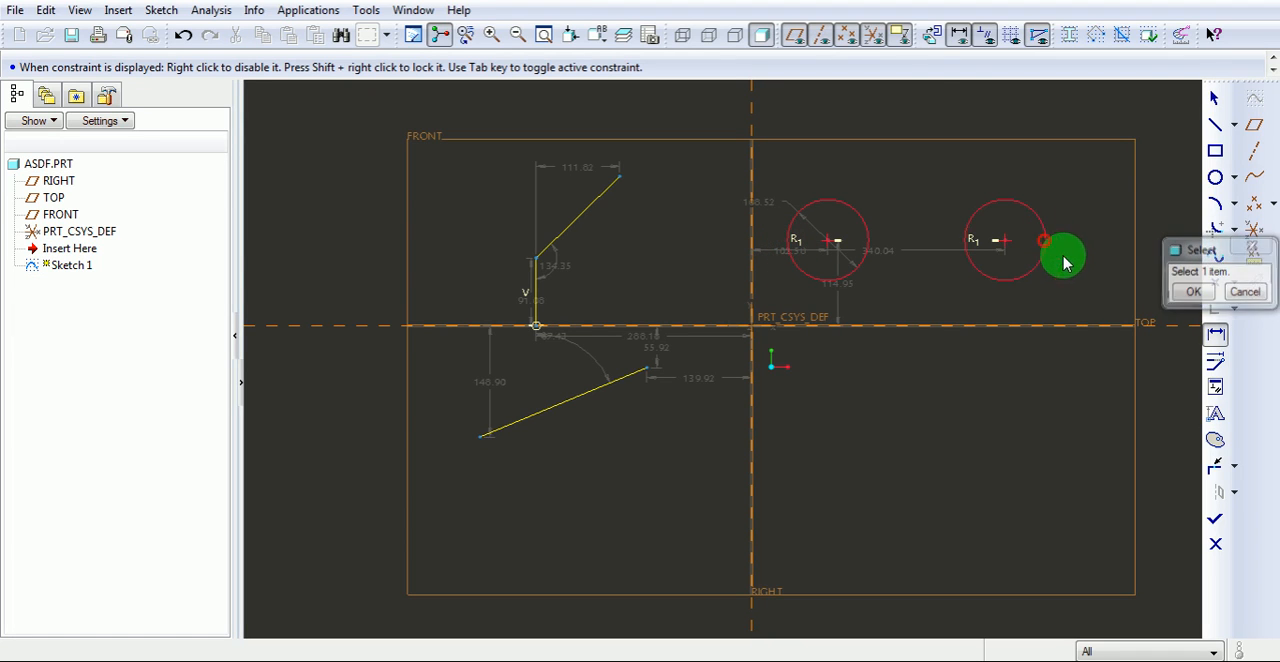
{"action": "middle_click", "coordinate": [918, 383]}
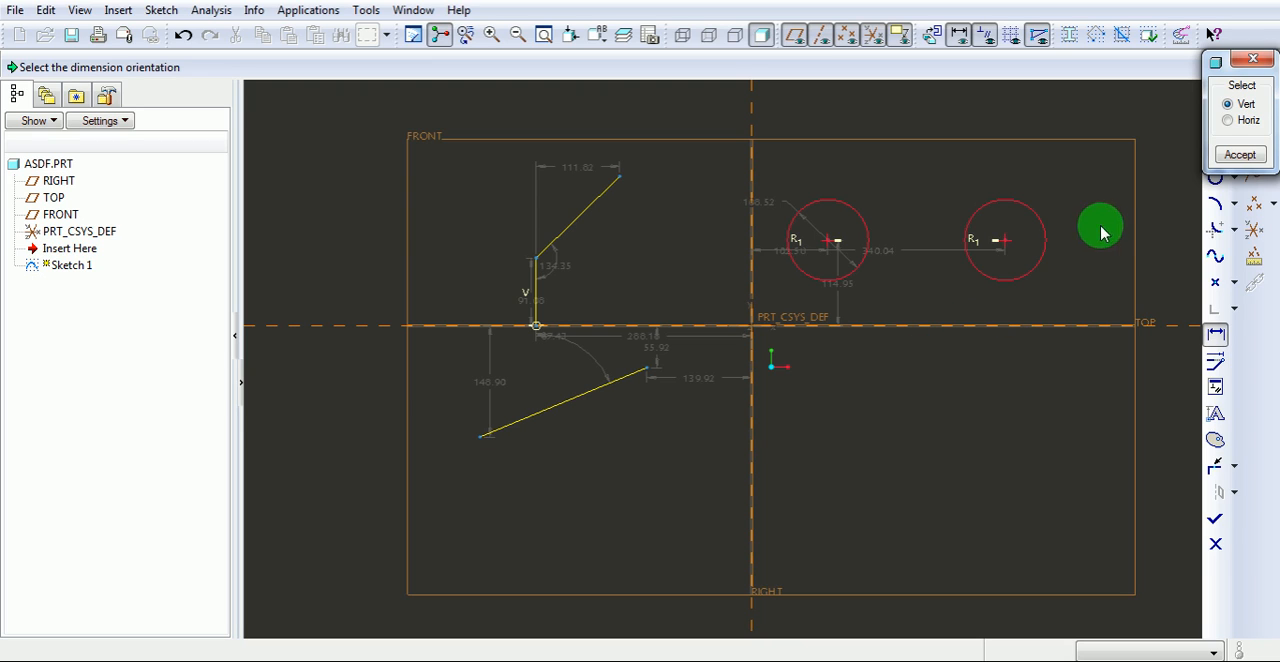
{"action": "left_click", "coordinate": [1229, 121]}
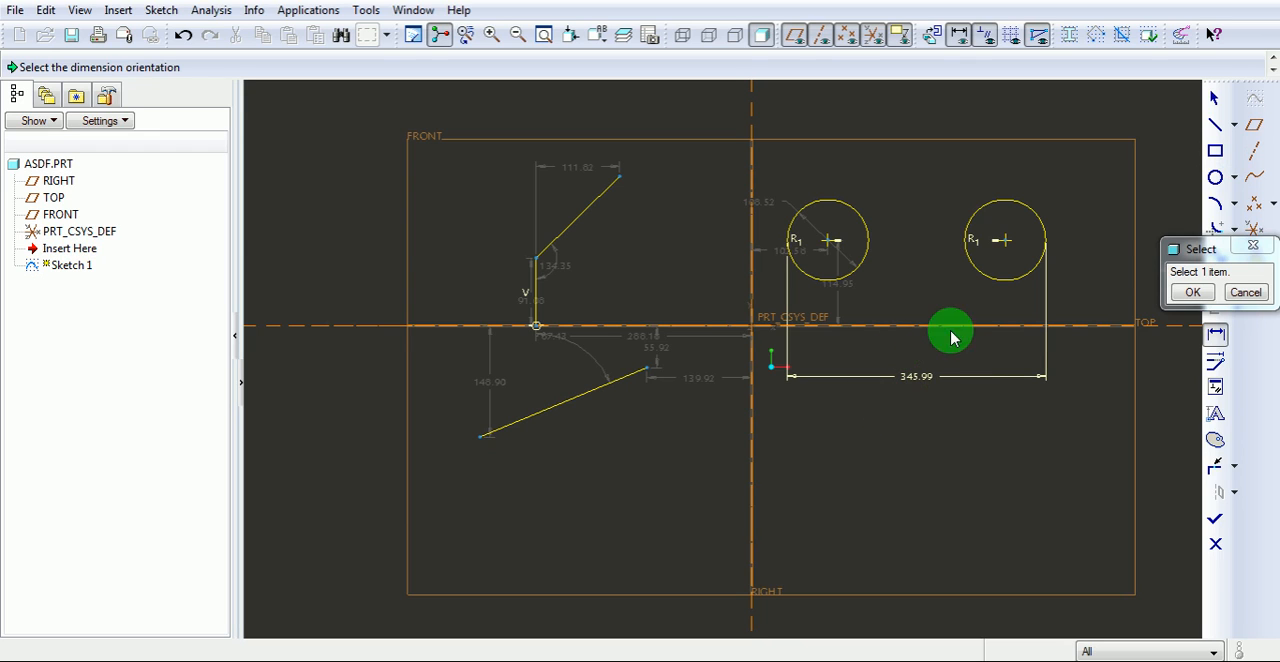
Dimension the length of the lower slanted line, with the value placed just beneath it.
{"action": "left_click", "coordinate": [1215, 335]}
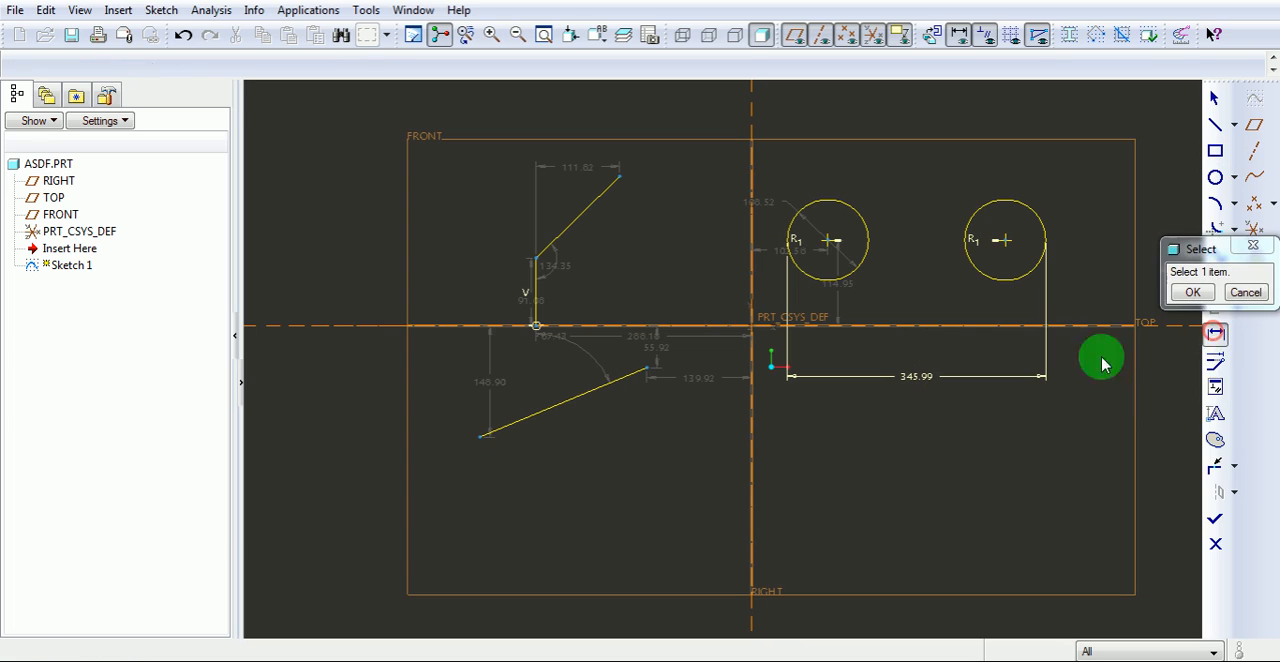
{"action": "left_click", "coordinate": [561, 405]}
{"action": "middle_click", "coordinate": [583, 420]}
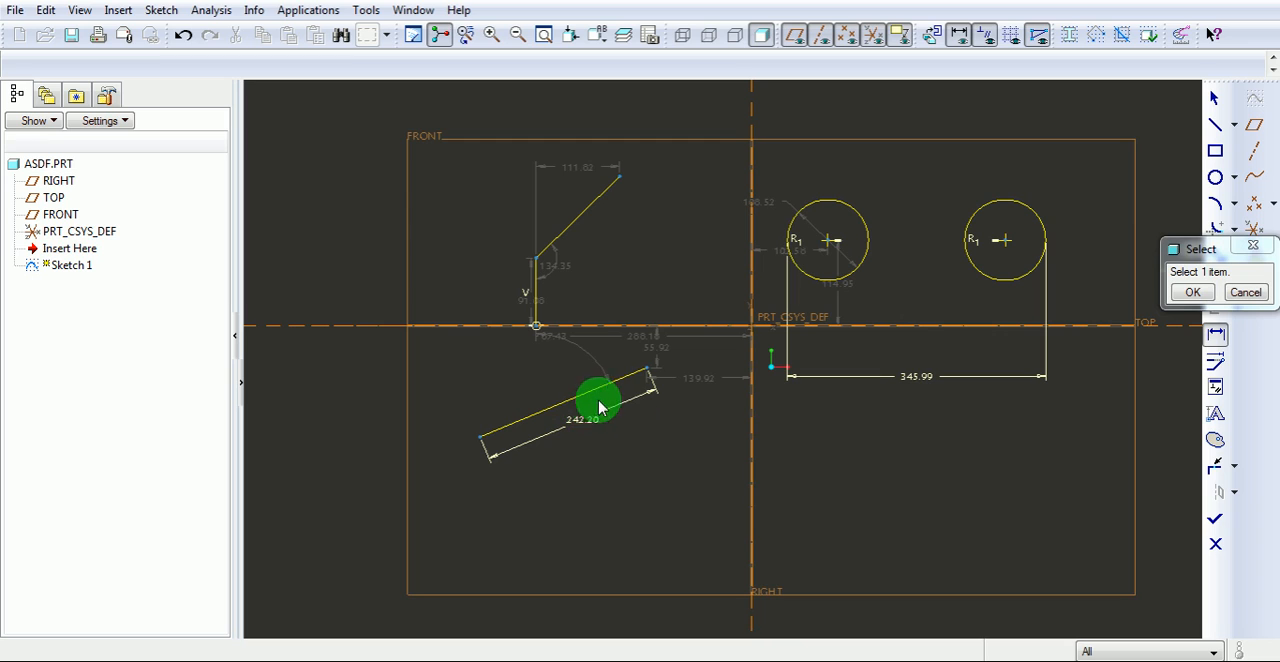
Dimension the angle between the short vertical line and the slanted line rising from its upper end.
{"action": "left_click", "coordinate": [1214, 337]}
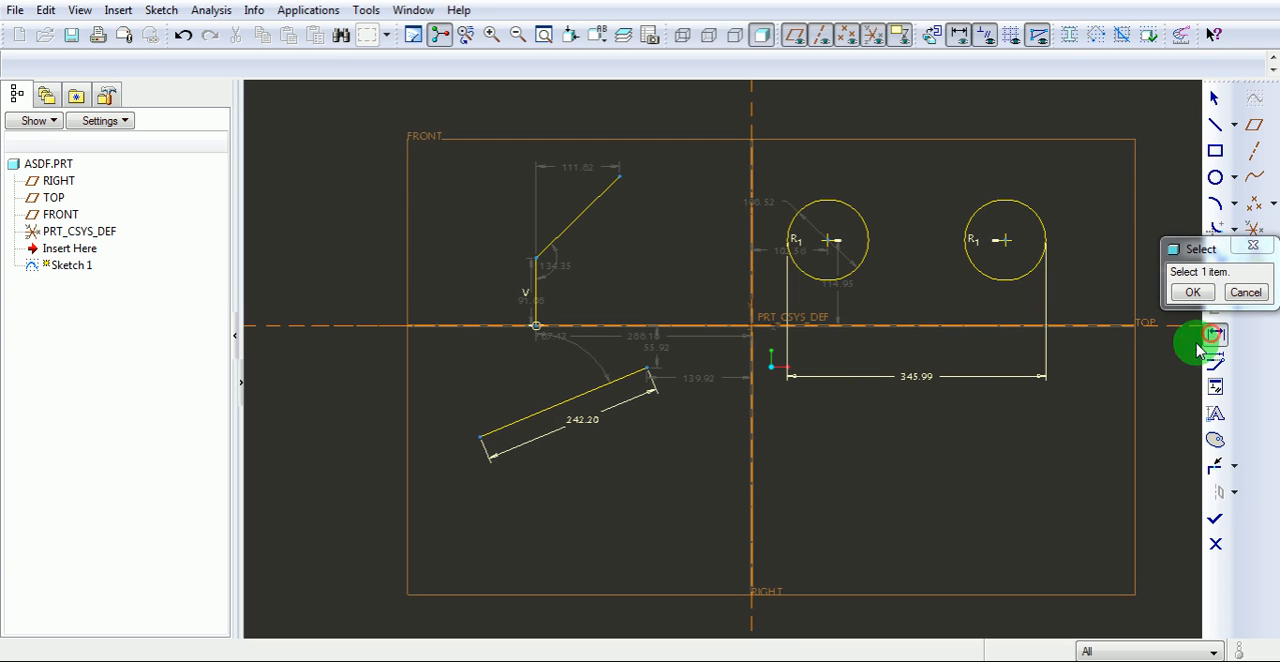
{"action": "left_click", "coordinate": [534, 294]}
{"action": "left_click", "coordinate": [549, 236]}
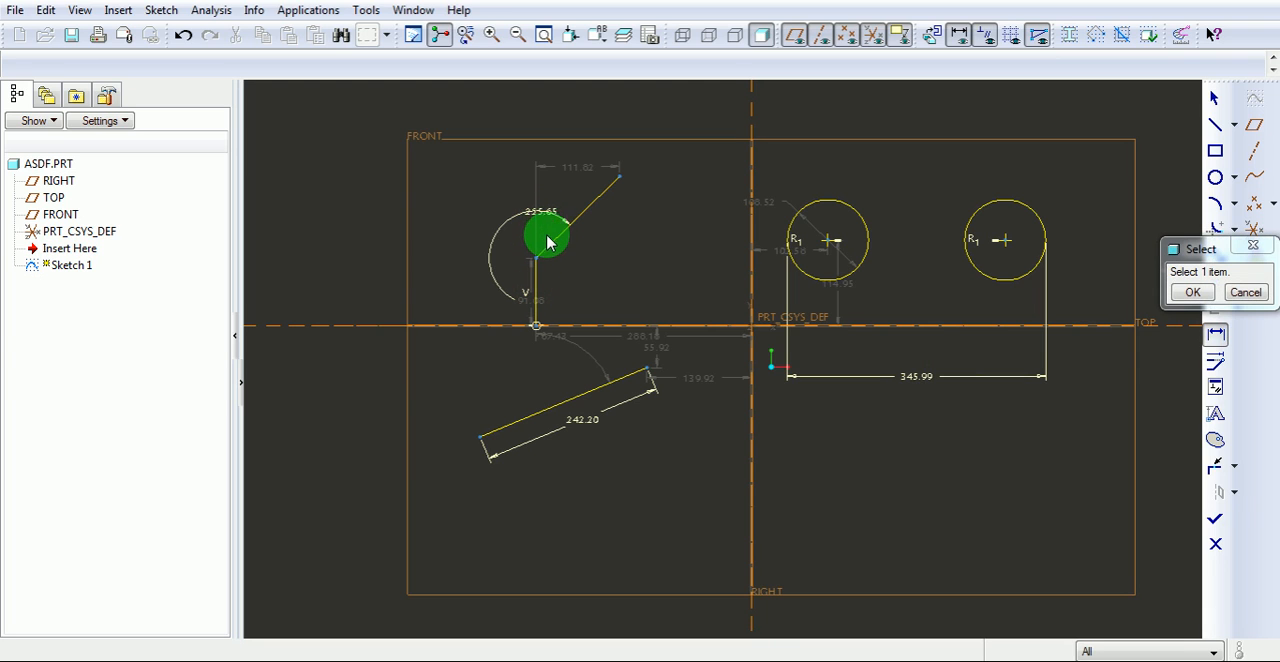
{"action": "middle_click", "coordinate": [549, 256]}
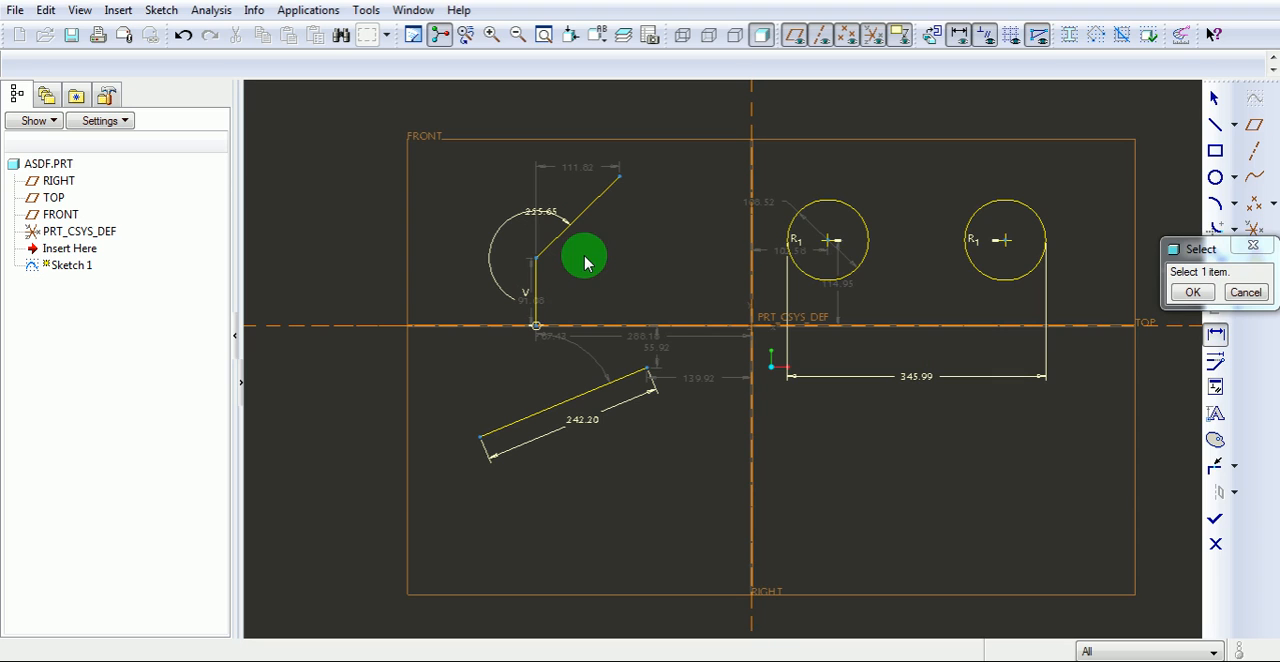
Dimension the vertical distance between the upper slanted line's top endpoint and the lower slanted line's right endpoint.
{"action": "left_click", "coordinate": [1216, 335]}
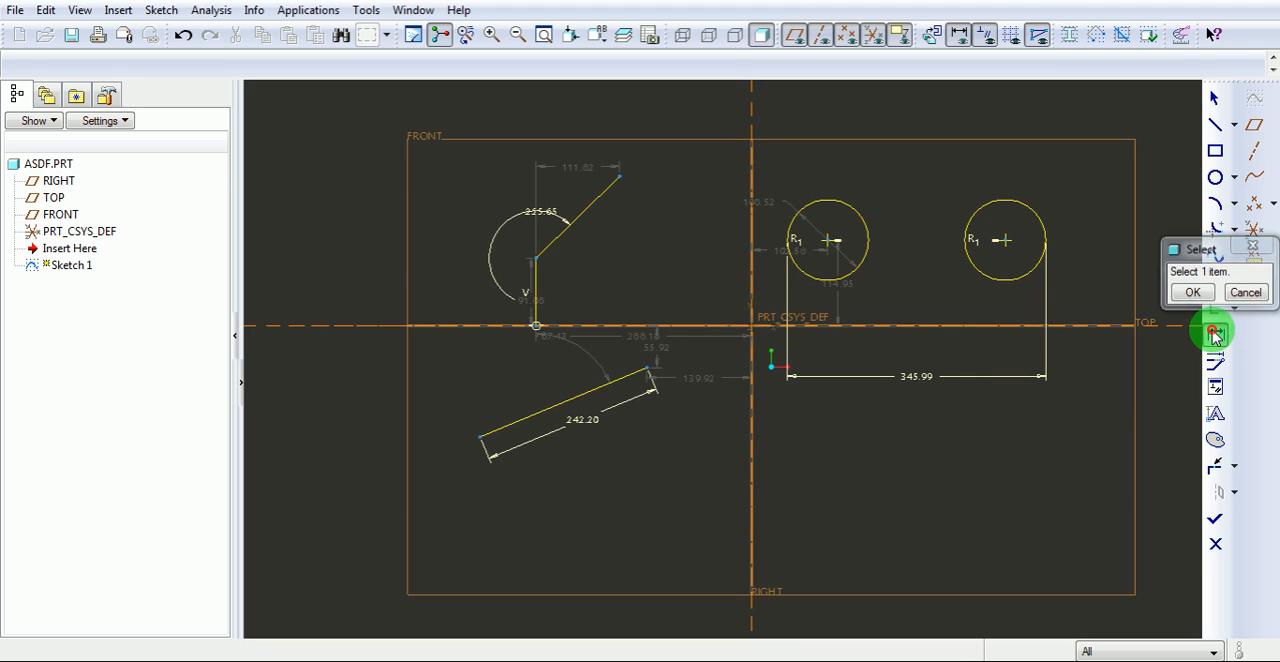
{"action": "left_click", "coordinate": [621, 180]}
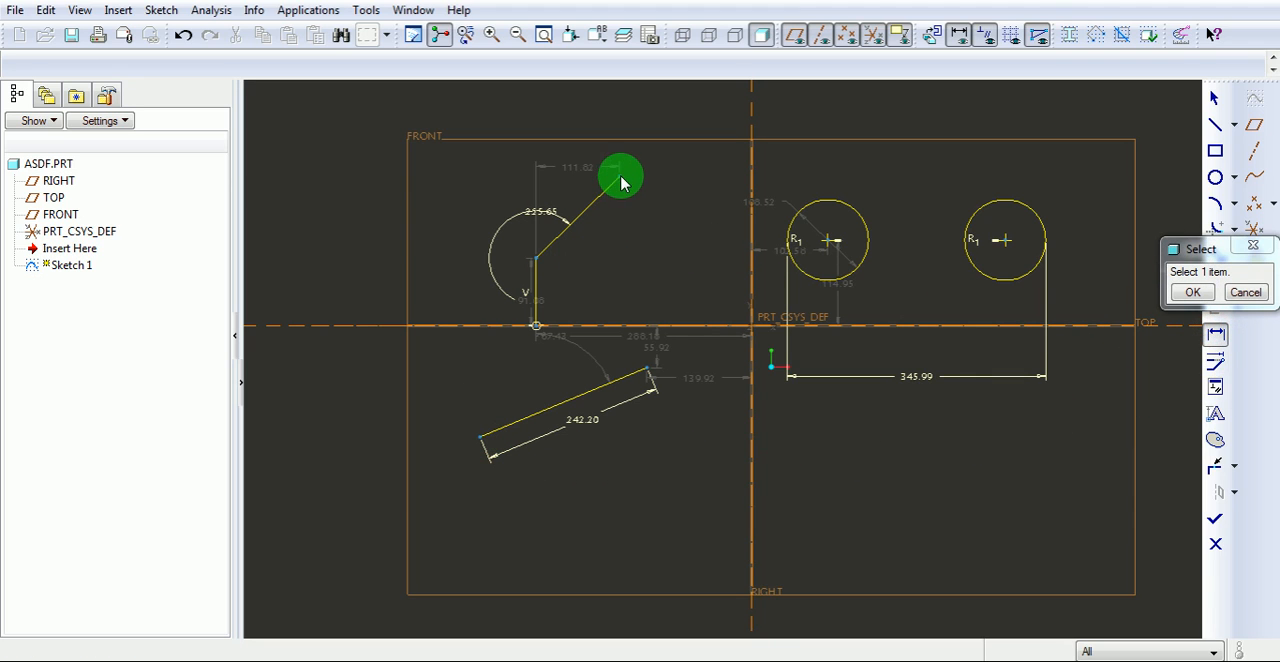
{"action": "left_click", "coordinate": [621, 180]}
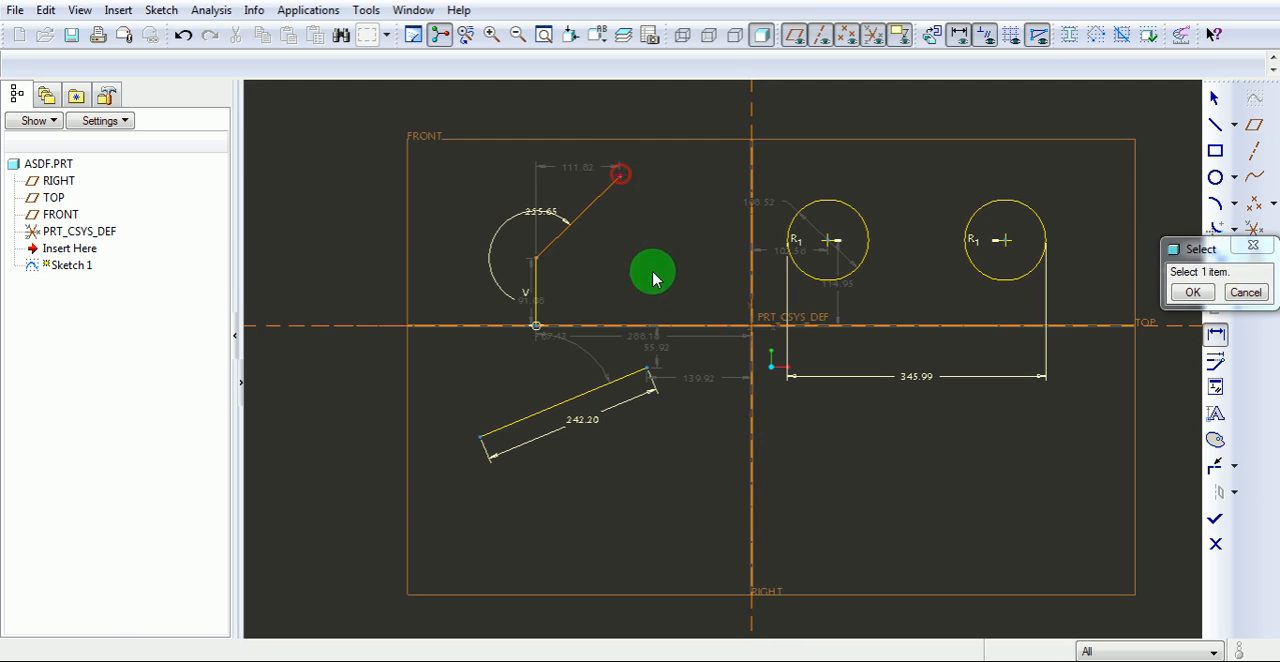
{"action": "left_click", "coordinate": [648, 375]}
{"action": "middle_click", "coordinate": [709, 300]}
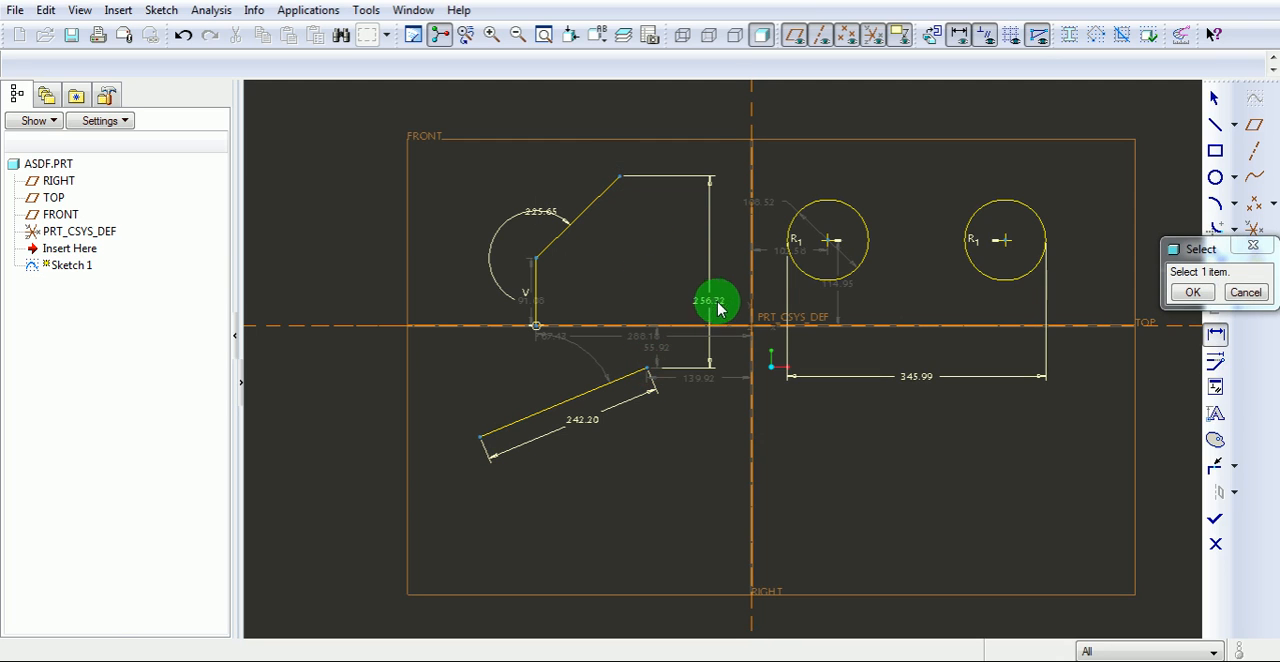
Dimension the horizontal gap between the facing inner edges of the two circles, with the dimension placed above them.
{"action": "left_click", "coordinate": [1216, 335]}
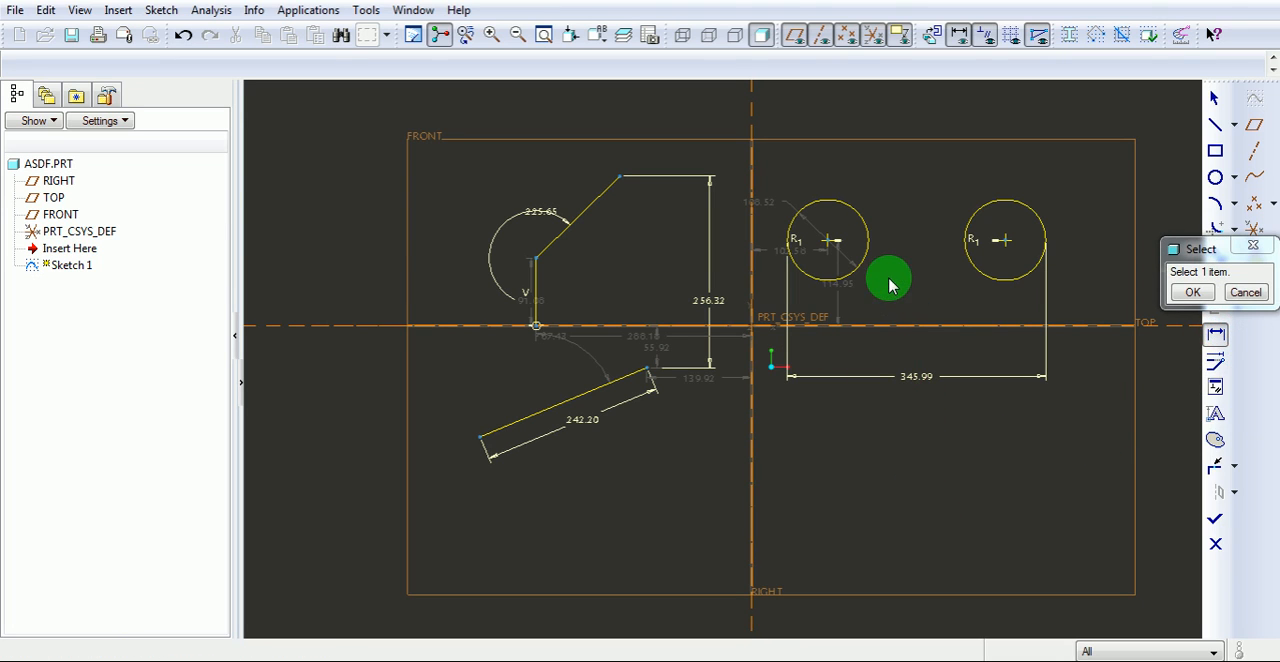
{"action": "left_click", "coordinate": [866, 248]}
{"action": "left_click", "coordinate": [963, 245]}
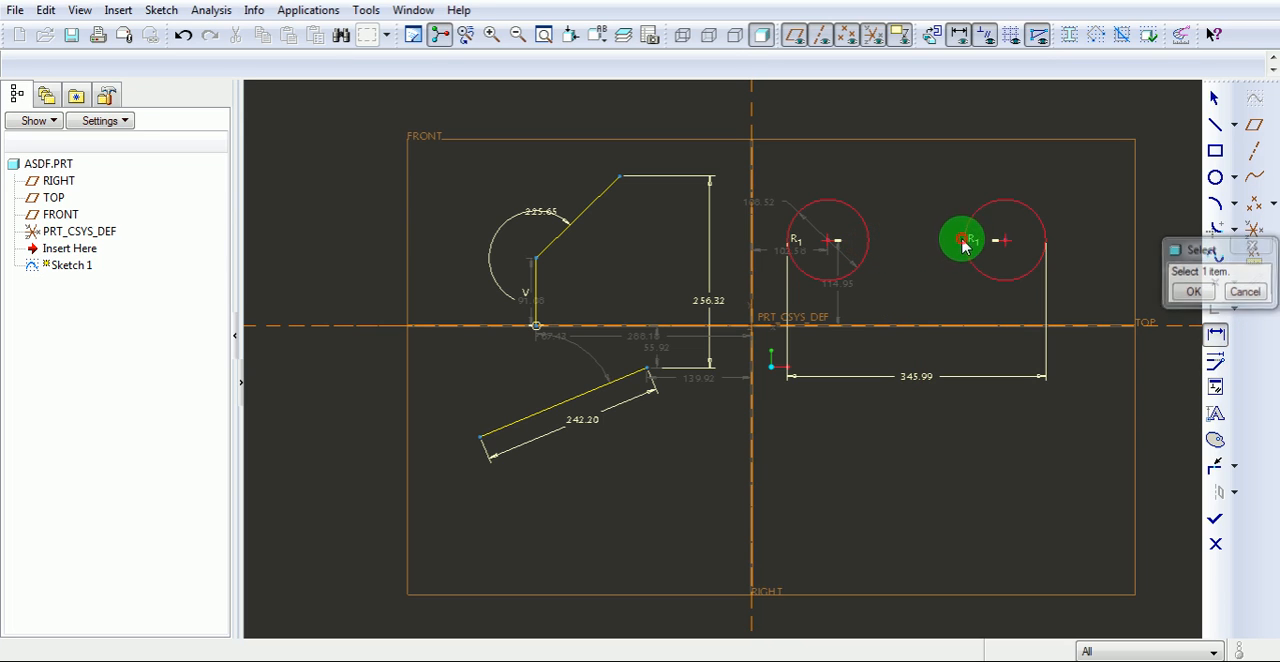
{"action": "middle_click", "coordinate": [909, 172]}
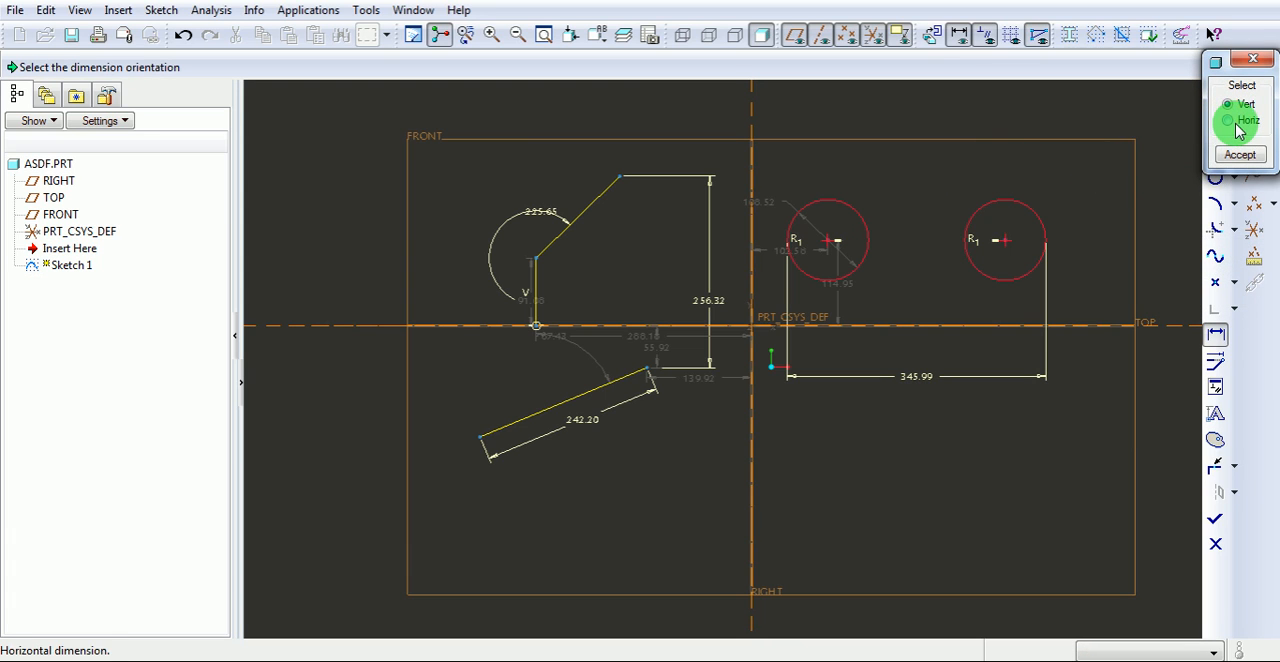
{"action": "left_click", "coordinate": [1240, 124]}
{"action": "left_click", "coordinate": [1240, 155]}
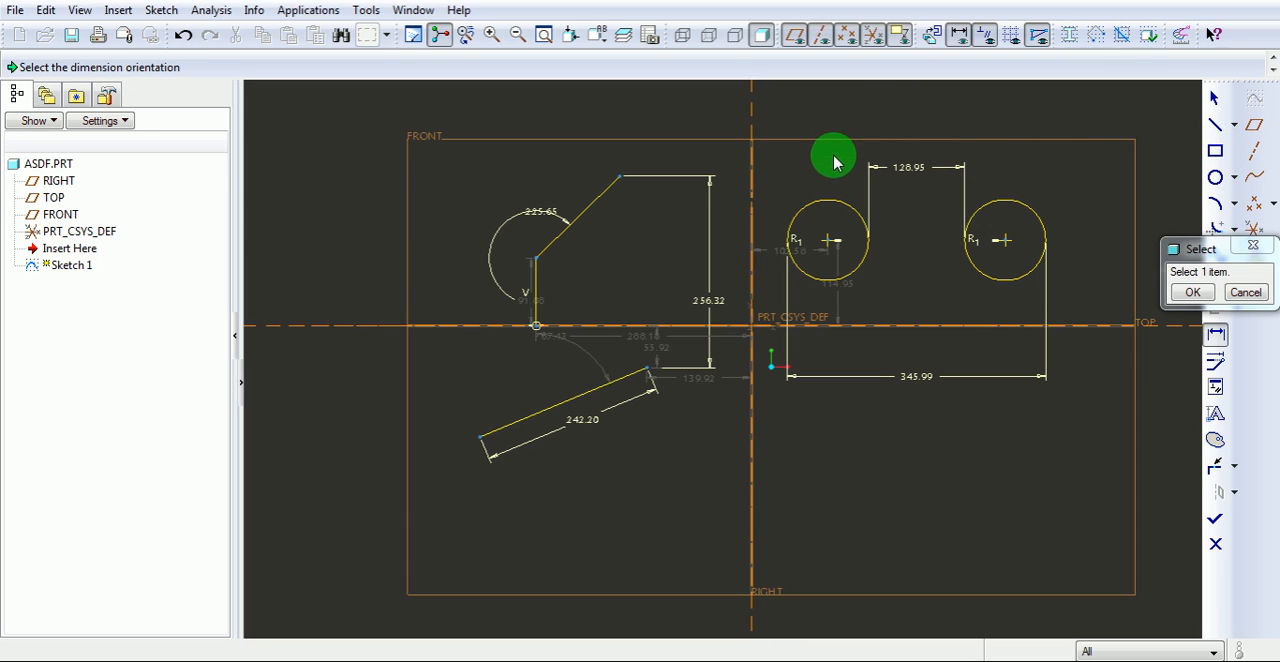
Dimension the distance from the vertical centerline to the nearest edge of the left circle, placed below the circles.
{"action": "left_click", "coordinate": [1214, 338]}
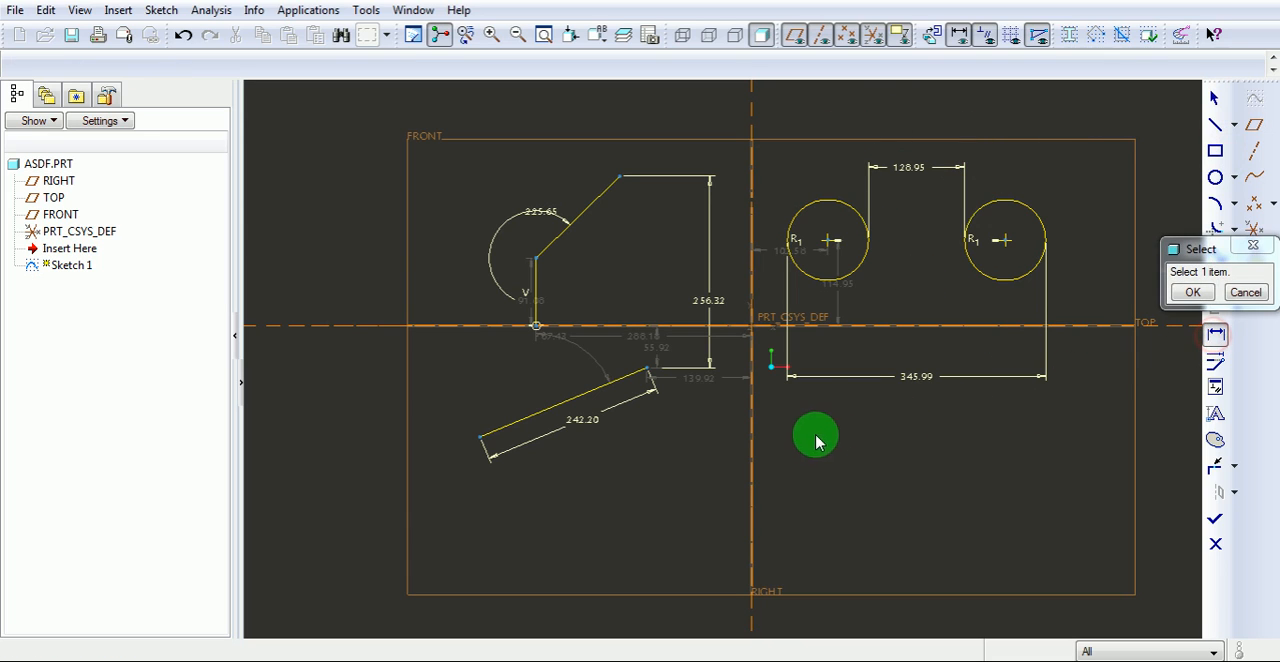
{"action": "left_click", "coordinate": [752, 446]}
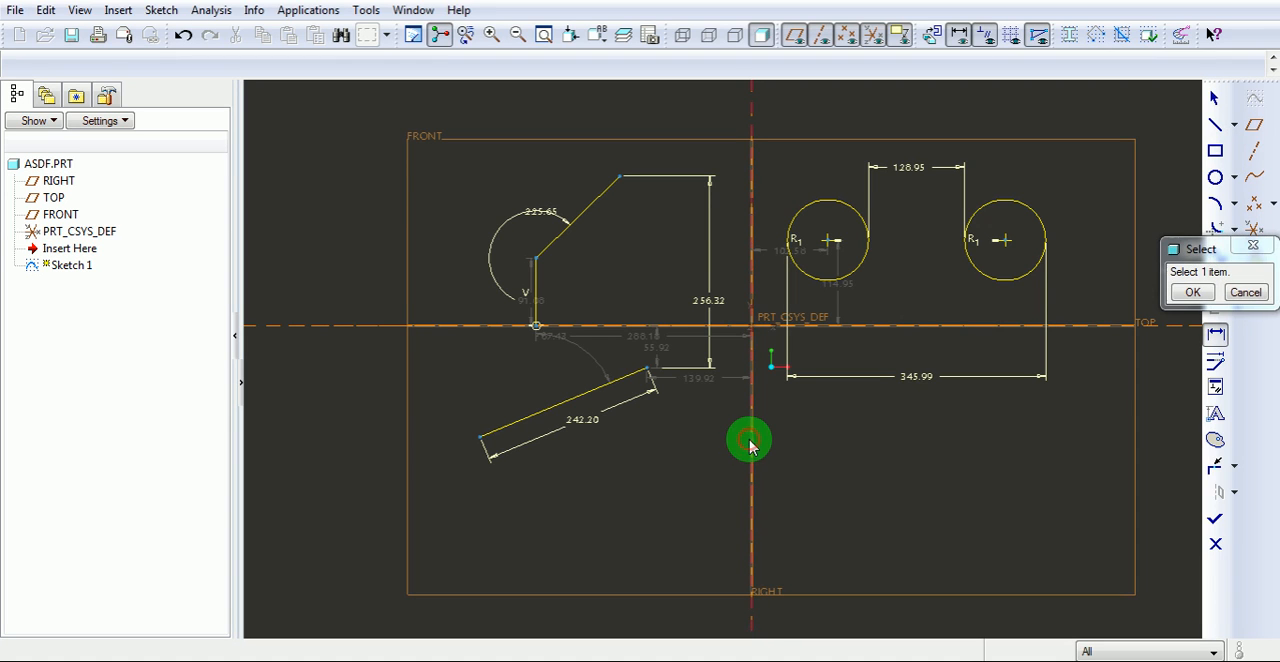
{"action": "left_click", "coordinate": [790, 244]}
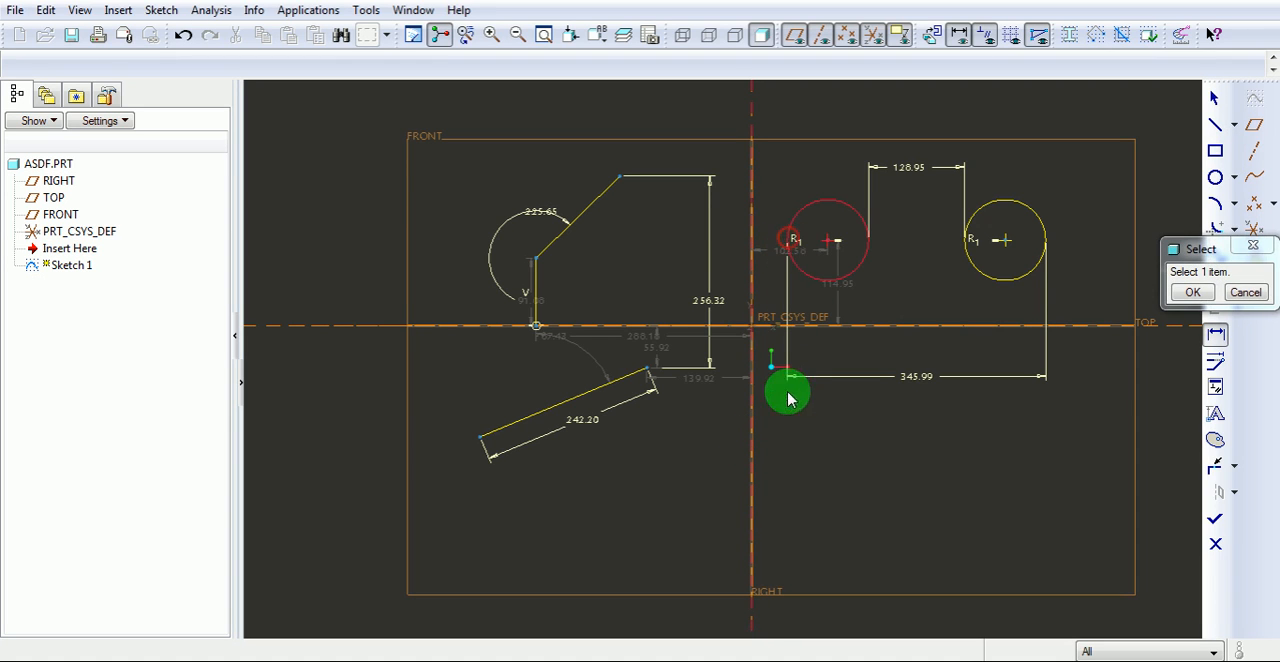
{"action": "middle_click", "coordinate": [778, 452]}
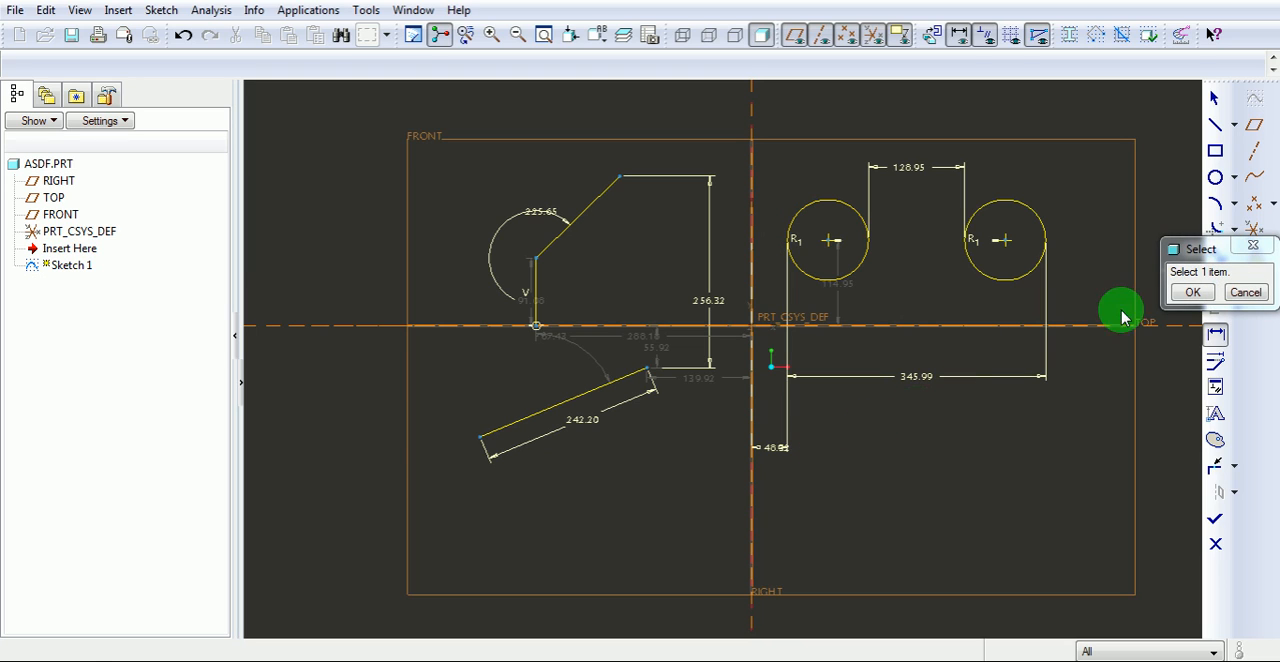
{"action": "left_click", "coordinate": [1192, 294]}
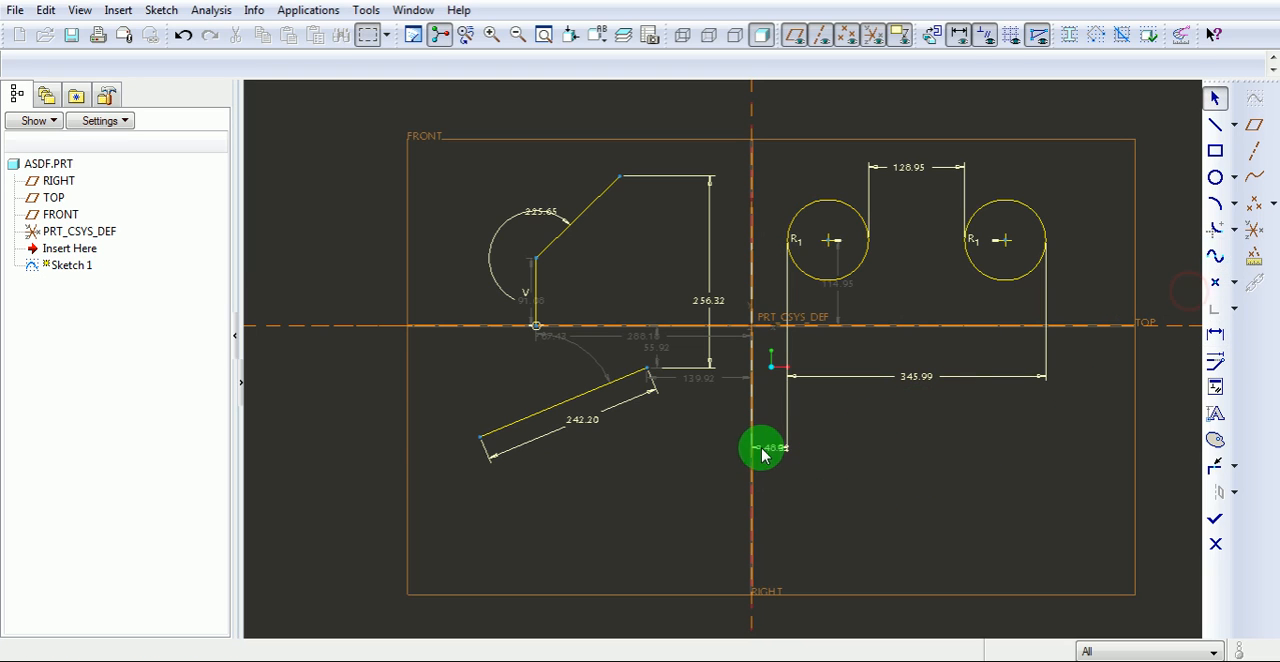
Rearrange the circle distance, angle, vertical distance and line length dimensions so their values stand clear of the geometry.
{"action": "left_click_drag", "start_coordinate": [775, 450], "coordinate": [862, 447]}
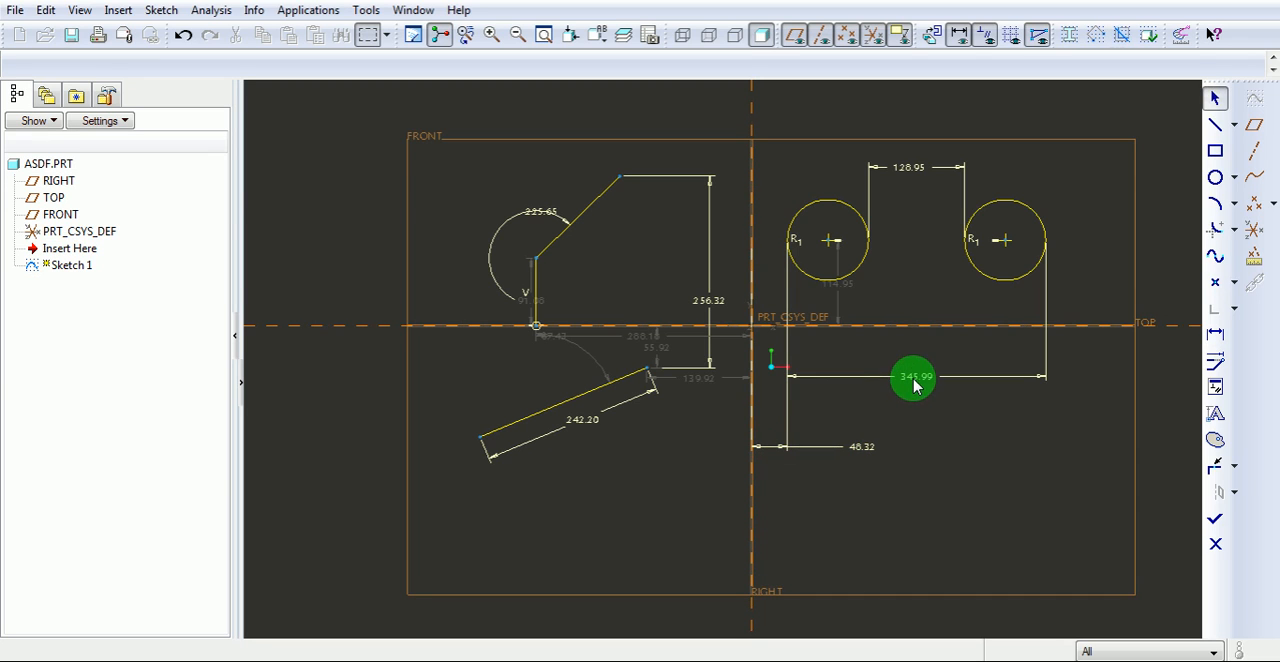
{"action": "left_click_drag", "start_coordinate": [919, 383], "coordinate": [917, 408]}
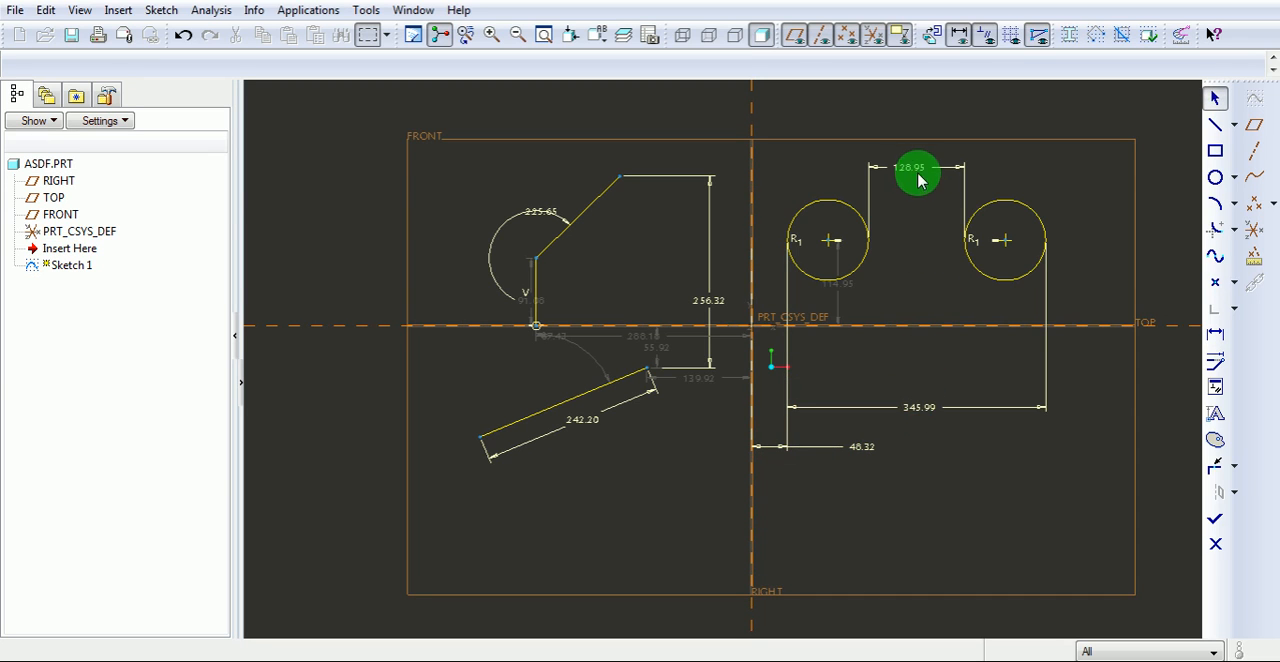
{"action": "left_click_drag", "start_coordinate": [909, 172], "coordinate": [1008, 165]}
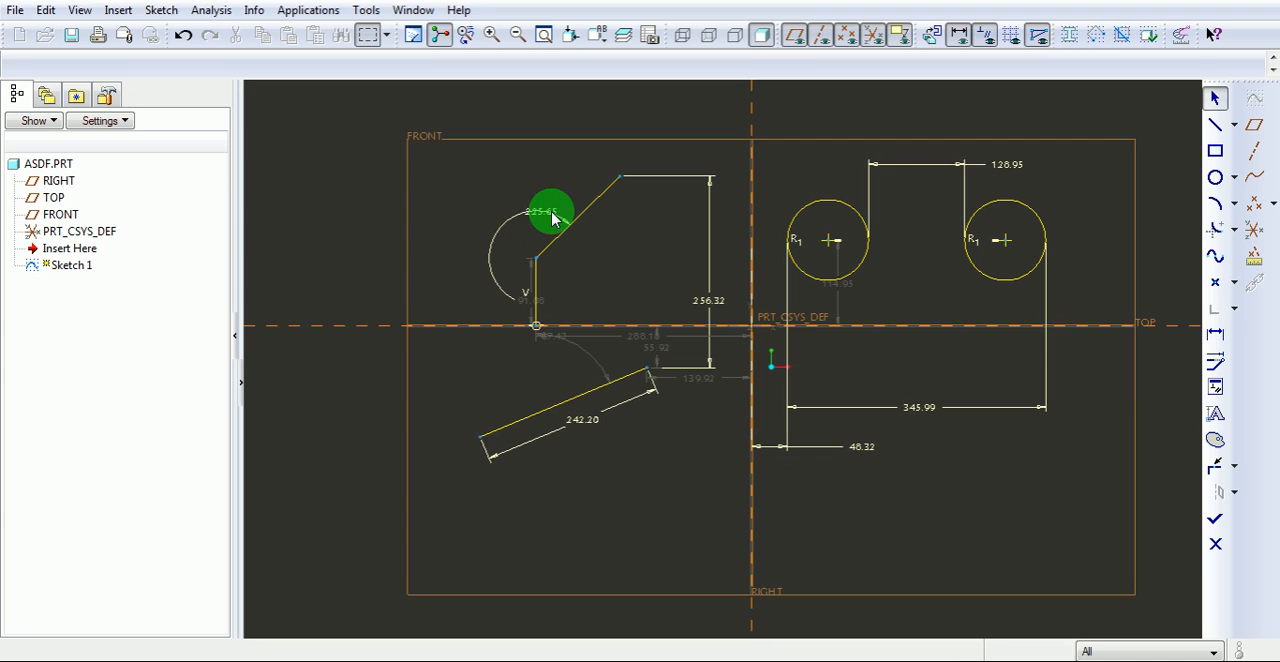
{"action": "left_click_drag", "start_coordinate": [543, 213], "coordinate": [457, 212]}
{"action": "left_click_drag", "start_coordinate": [708, 300], "coordinate": [677, 262]}
{"action": "mouse_move", "coordinate": [582, 420]}
{"action": "left_mouse_down"}
{"action": "mouse_move", "coordinate": [637, 485]}
{"action": "mouse_move", "coordinate": [607, 479]}
{"action": "left_mouse_up"}
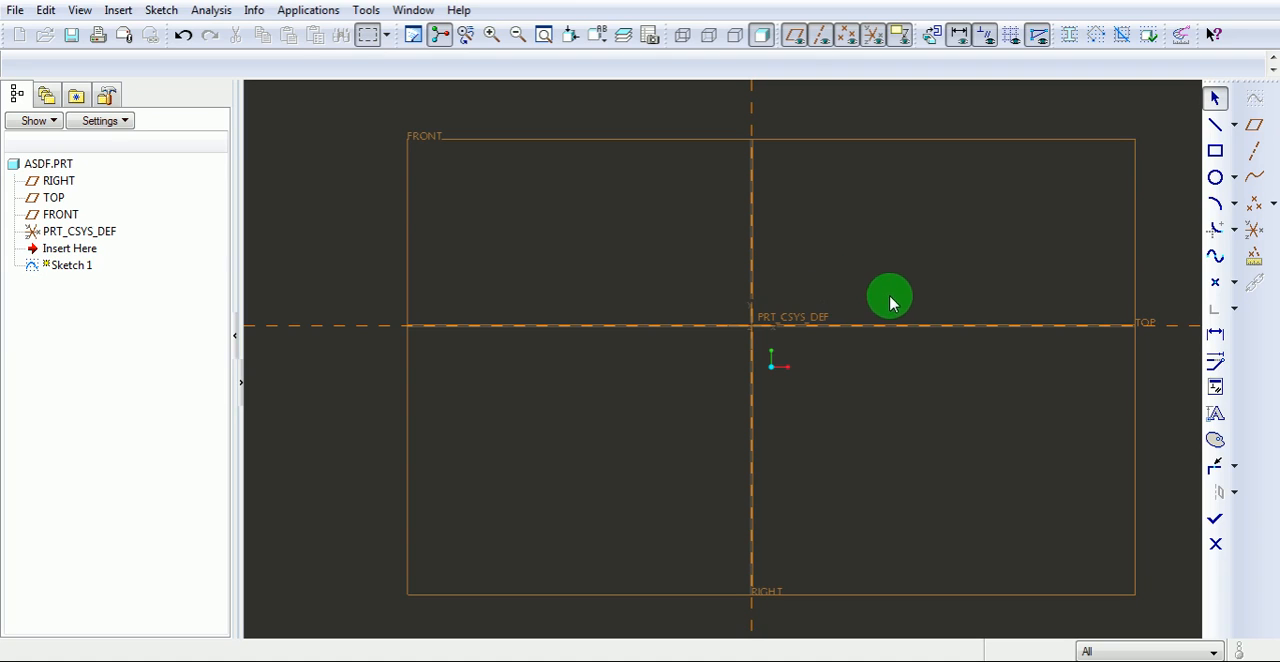
Place four sketch coordinate systems to the left of the vertical centerline, one above the horizontal reference and three below it.
{"action": "left_click", "coordinate": [1233, 284]}
{"action": "left_click", "coordinate": [1158, 284]}
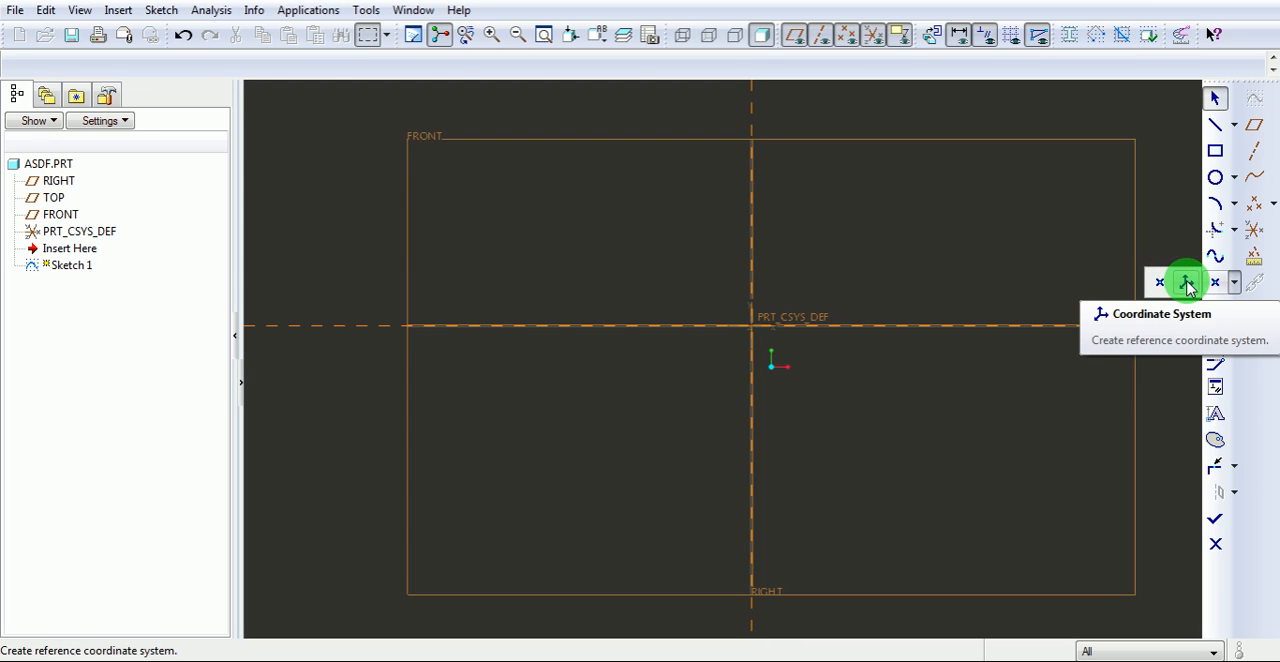
{"action": "left_click", "coordinate": [1187, 285]}
{"action": "left_click", "coordinate": [479, 228]}
{"action": "left_click", "coordinate": [483, 383]}
{"action": "left_click", "coordinate": [627, 399]}
{"action": "left_click", "coordinate": [629, 461]}
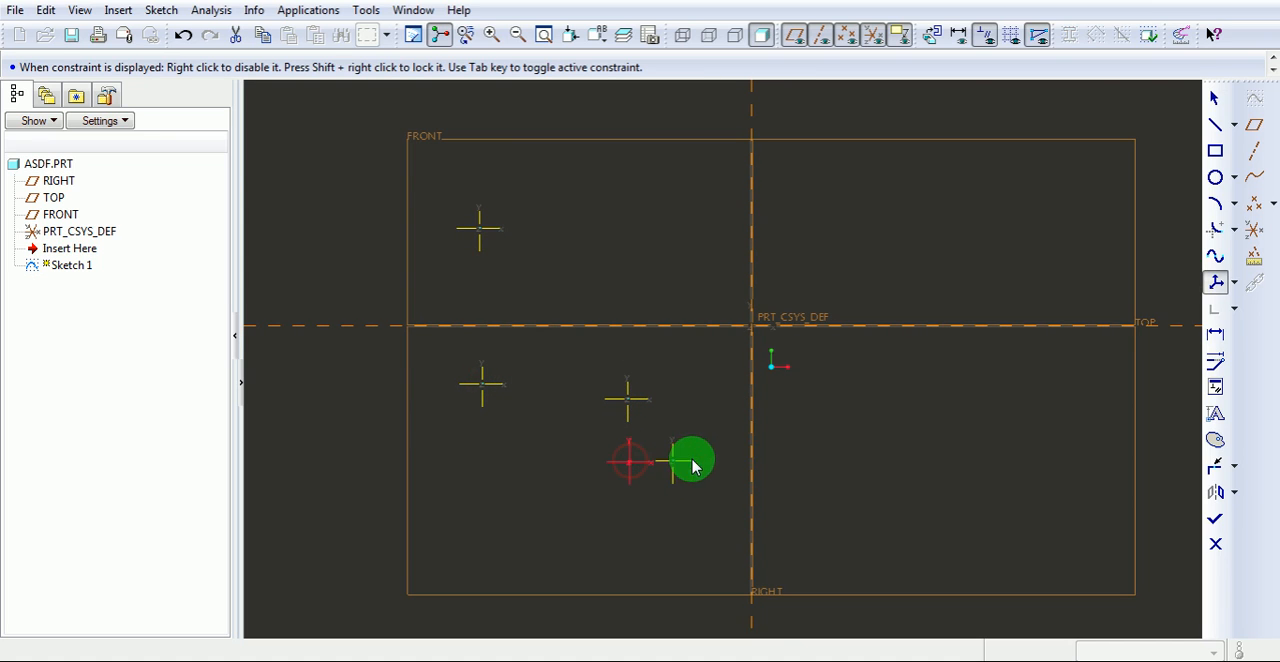
{"action": "middle_click", "coordinate": [889, 432]}
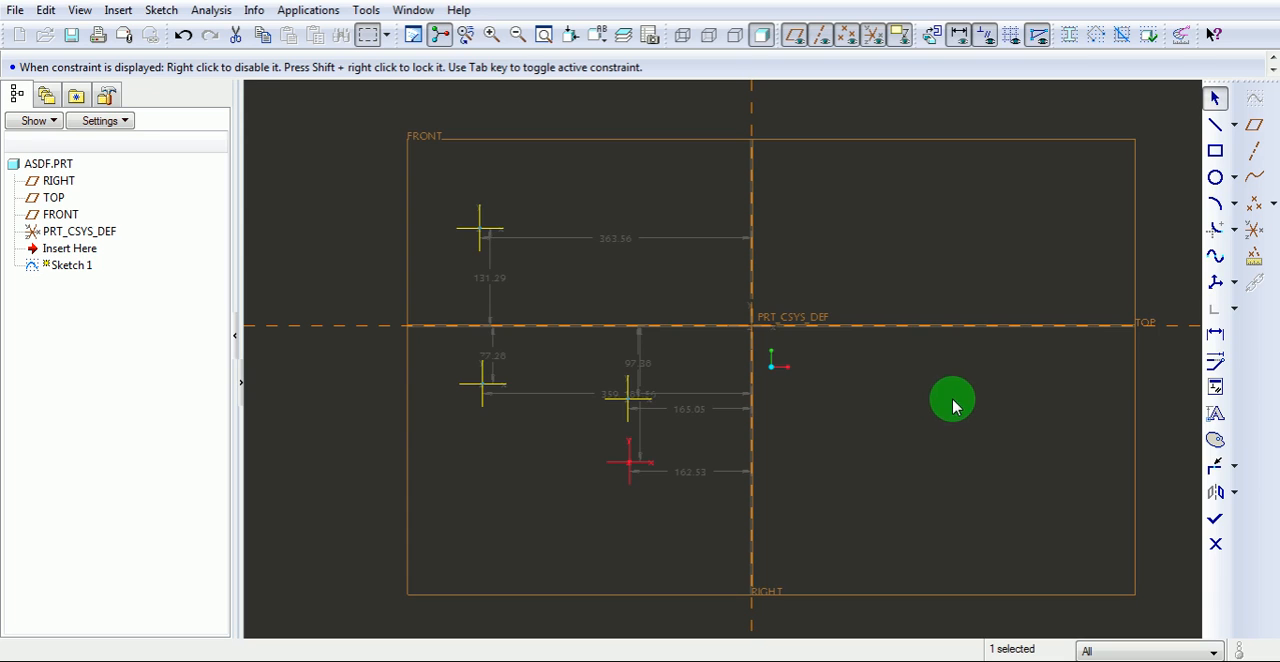
Place five sketch points around the origin, two above the horizontal reference and three below it.
{"action": "left_click", "coordinate": [1234, 284]}
{"action": "left_click", "coordinate": [1158, 280]}
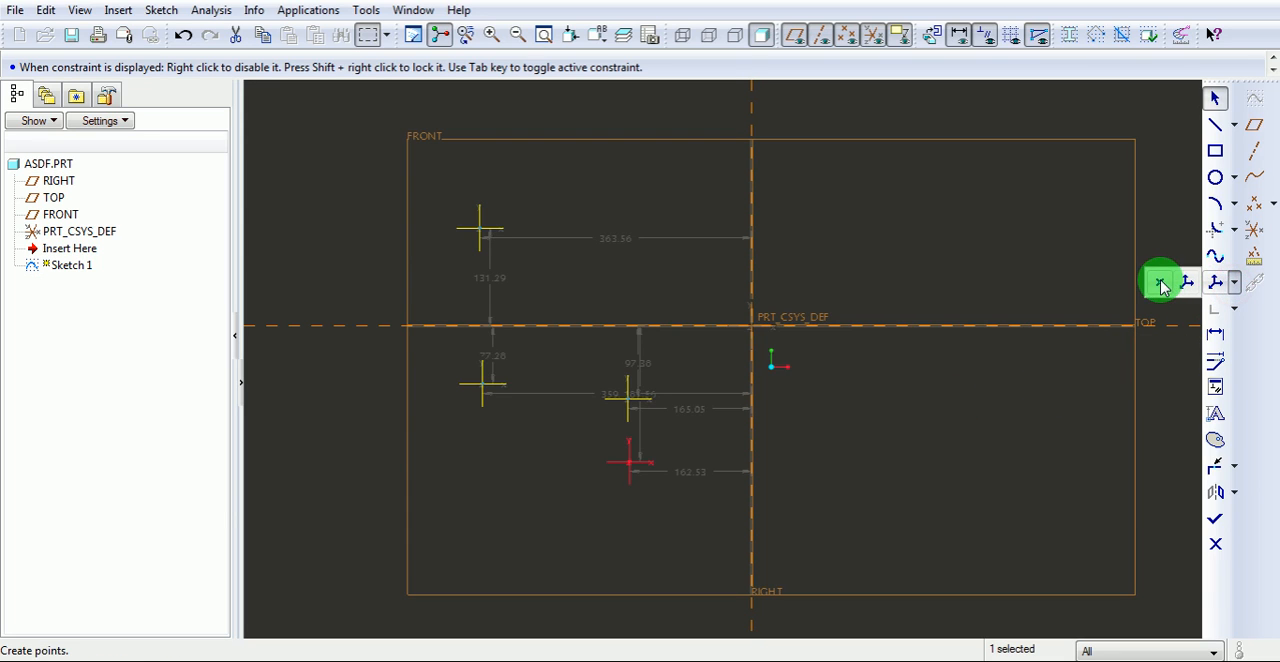
{"action": "left_click", "coordinate": [711, 213]}
{"action": "left_click", "coordinate": [923, 182]}
{"action": "left_click", "coordinate": [986, 371]}
{"action": "left_click", "coordinate": [716, 403]}
{"action": "left_click", "coordinate": [852, 496]}
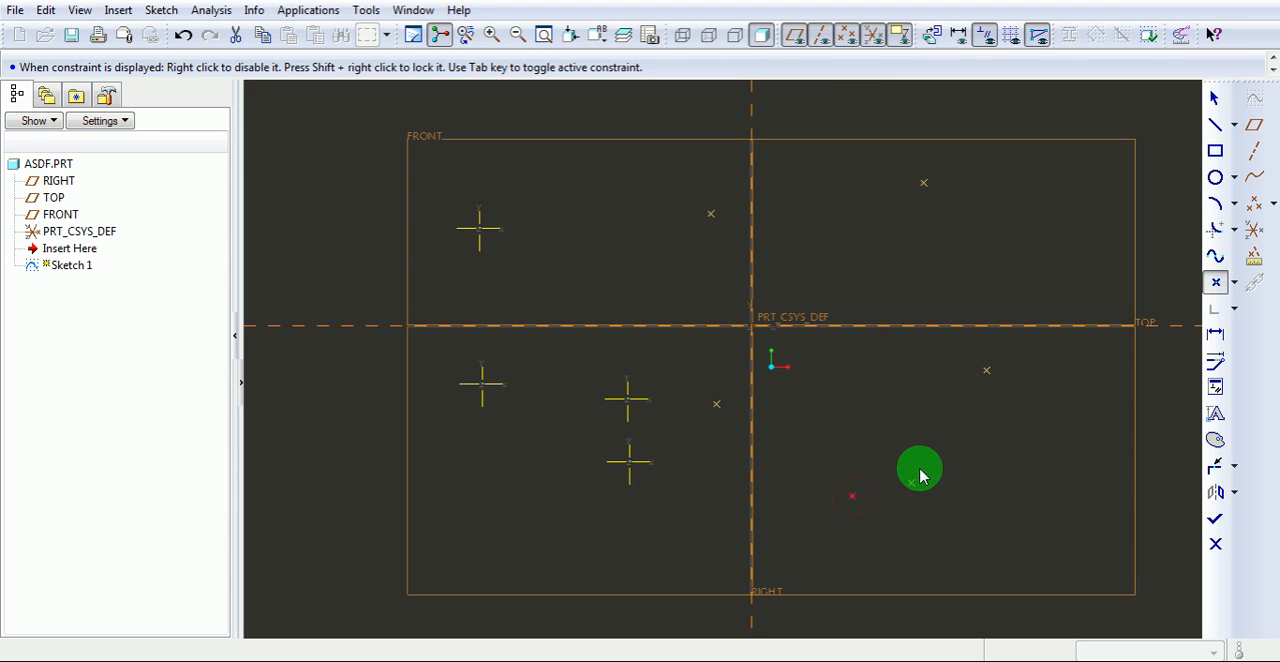
{"action": "middle_click", "coordinate": [933, 447]}
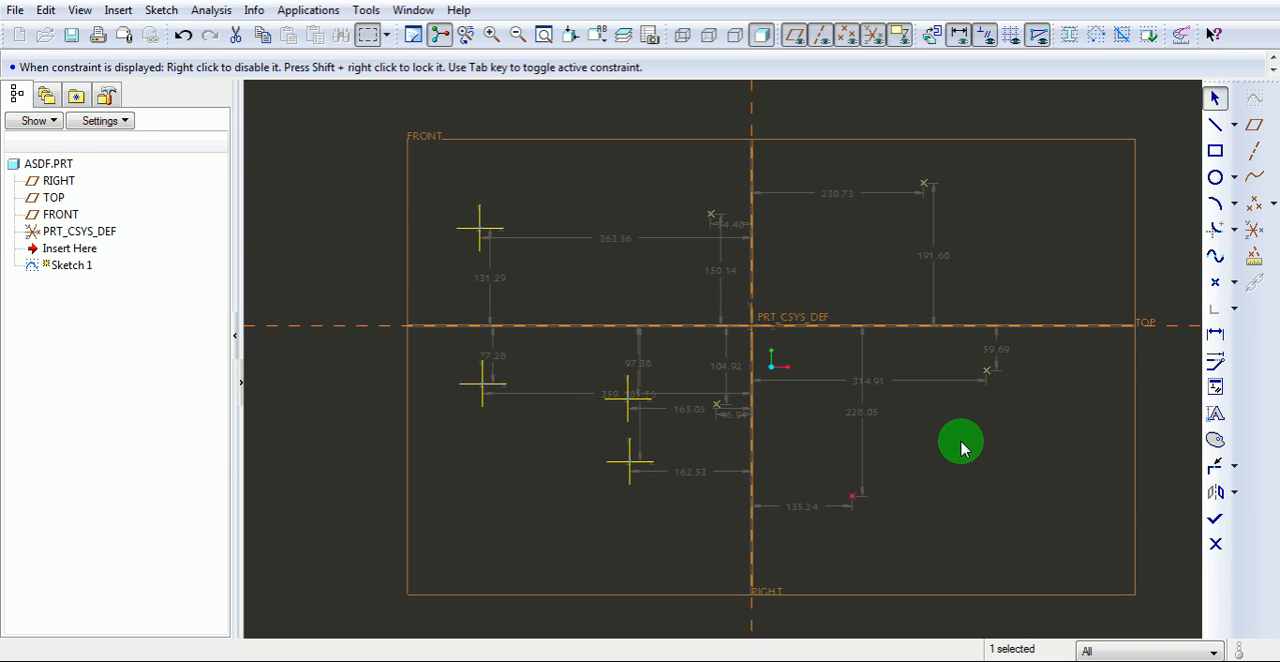
Open the Sketcher Palette and look through its Polygons, Profiles, Shapes and Stars categories.
{"action": "left_click", "coordinate": [1215, 440]}
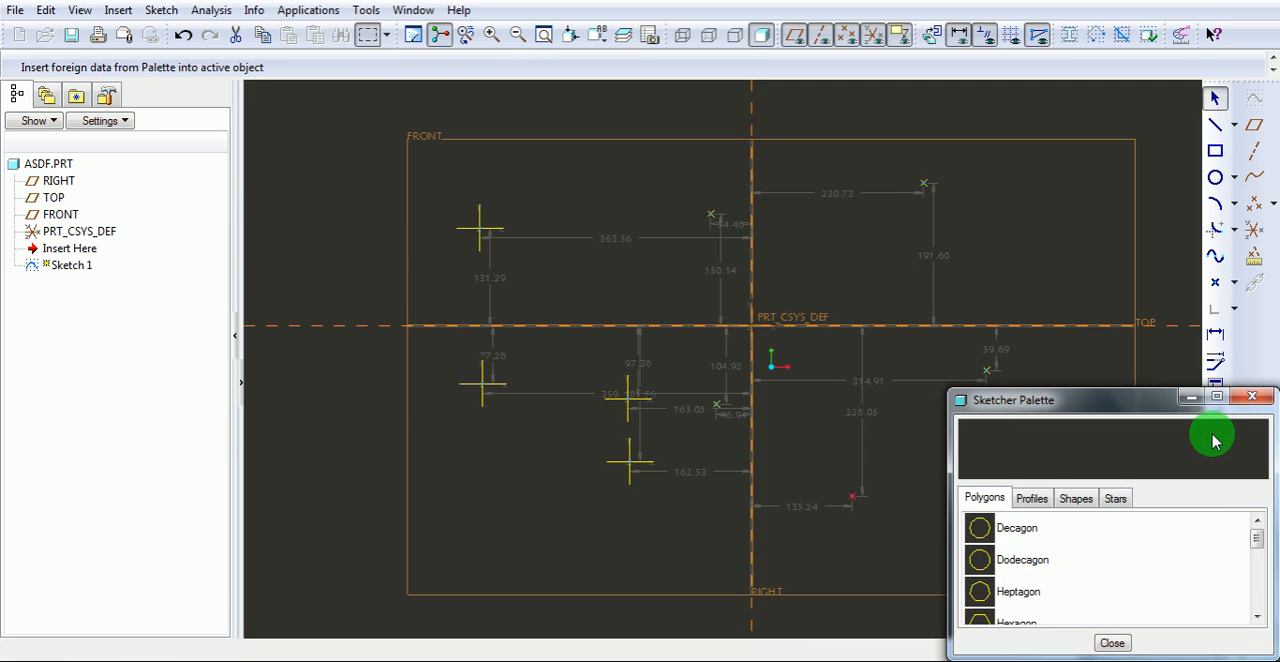
{"action": "left_click", "coordinate": [985, 498]}
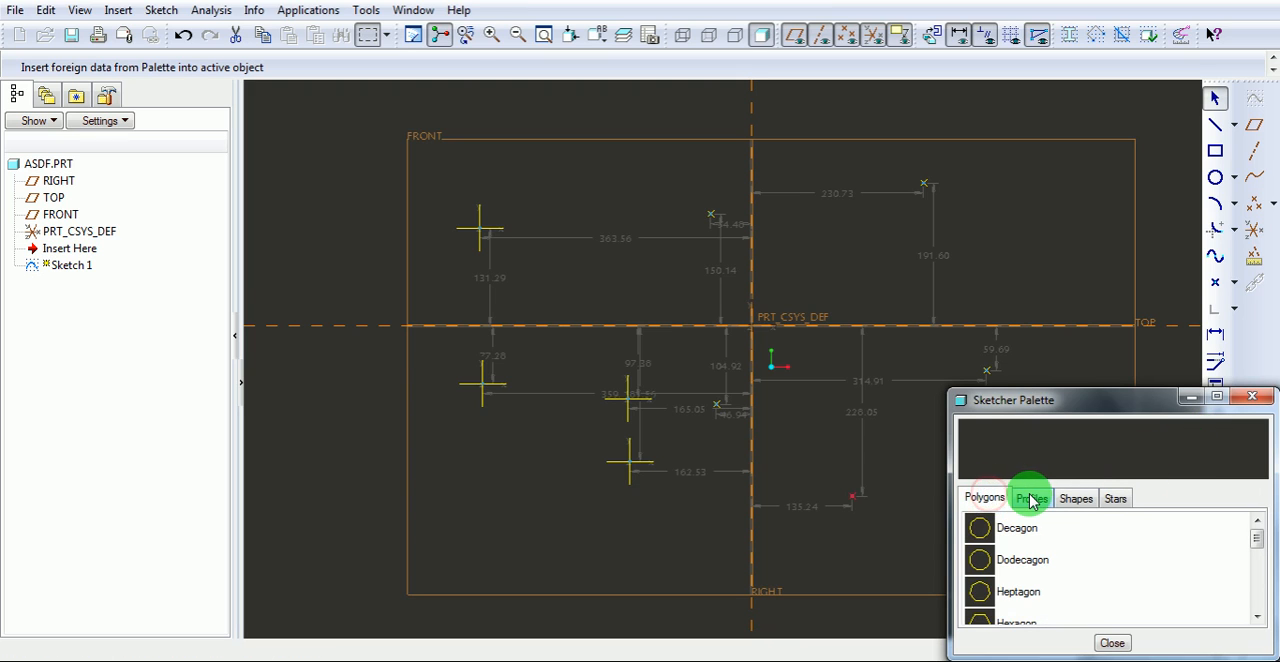
{"action": "left_click", "coordinate": [1032, 499]}
{"action": "left_click", "coordinate": [1072, 499]}
{"action": "left_click", "coordinate": [1118, 499]}
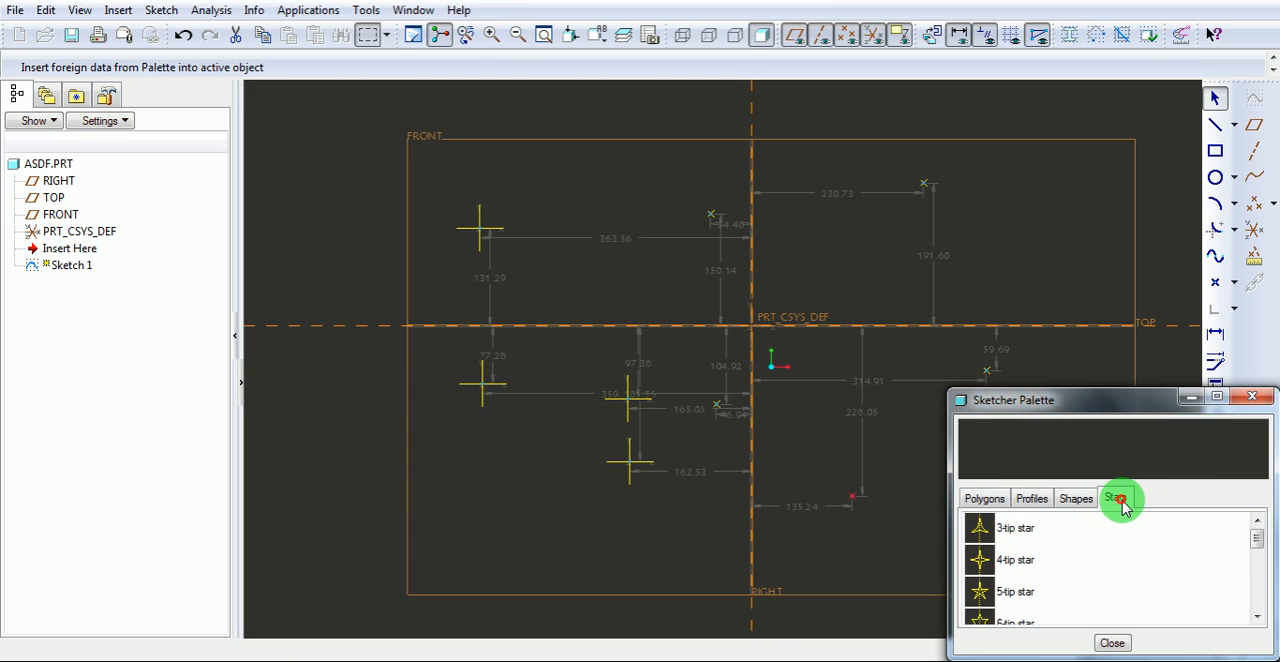
Insert a palette decagon at its default scale and rotation below the horizontal reference, straddling the FRONT plane's left border, and close the palette.
{"action": "left_click", "coordinate": [986, 499]}
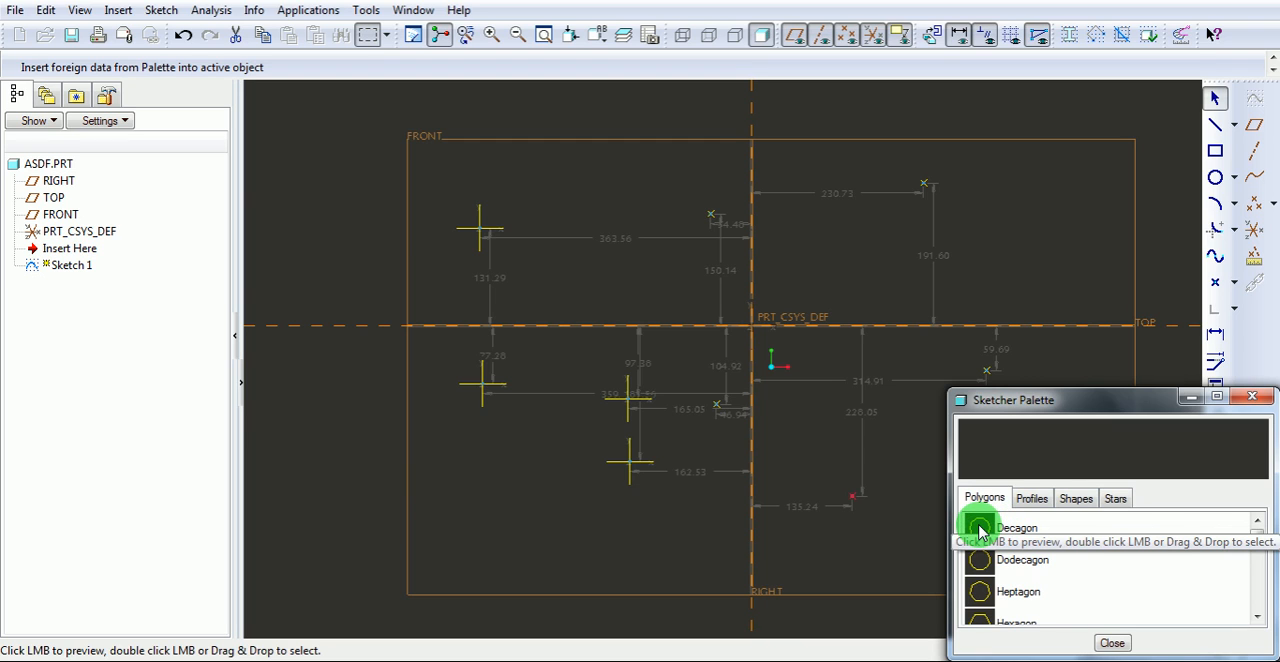
{"action": "double_click", "coordinate": [980, 528]}
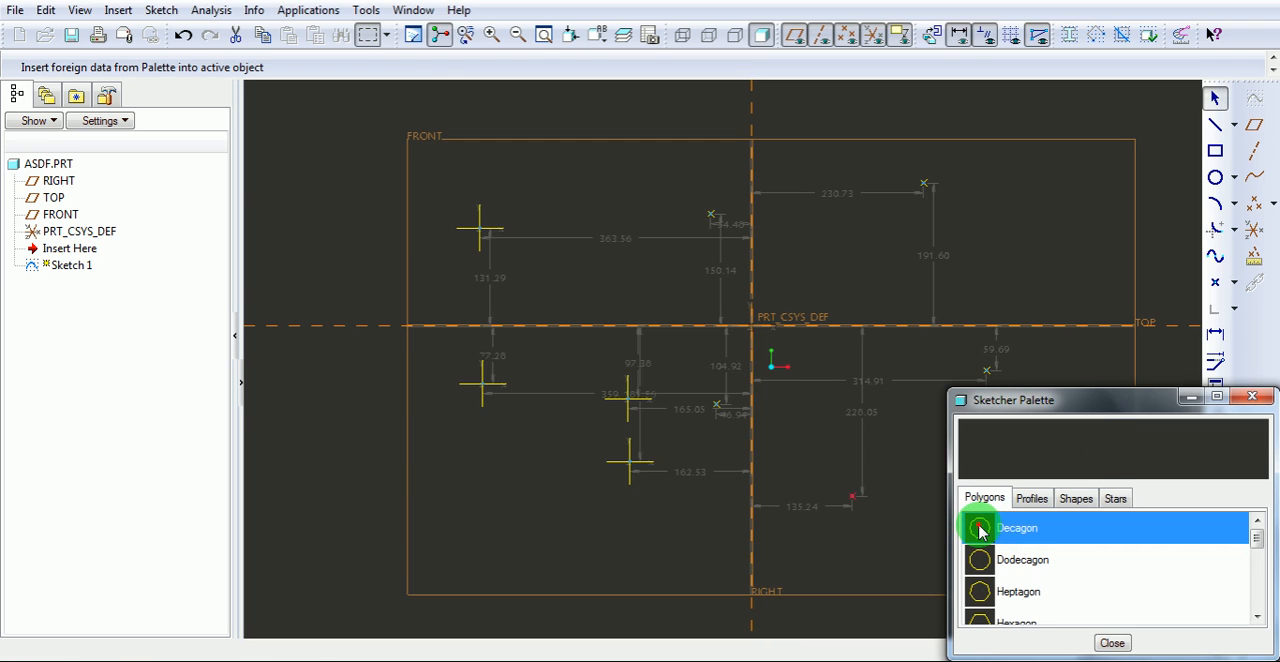
{"action": "left_click", "coordinate": [360, 447]}
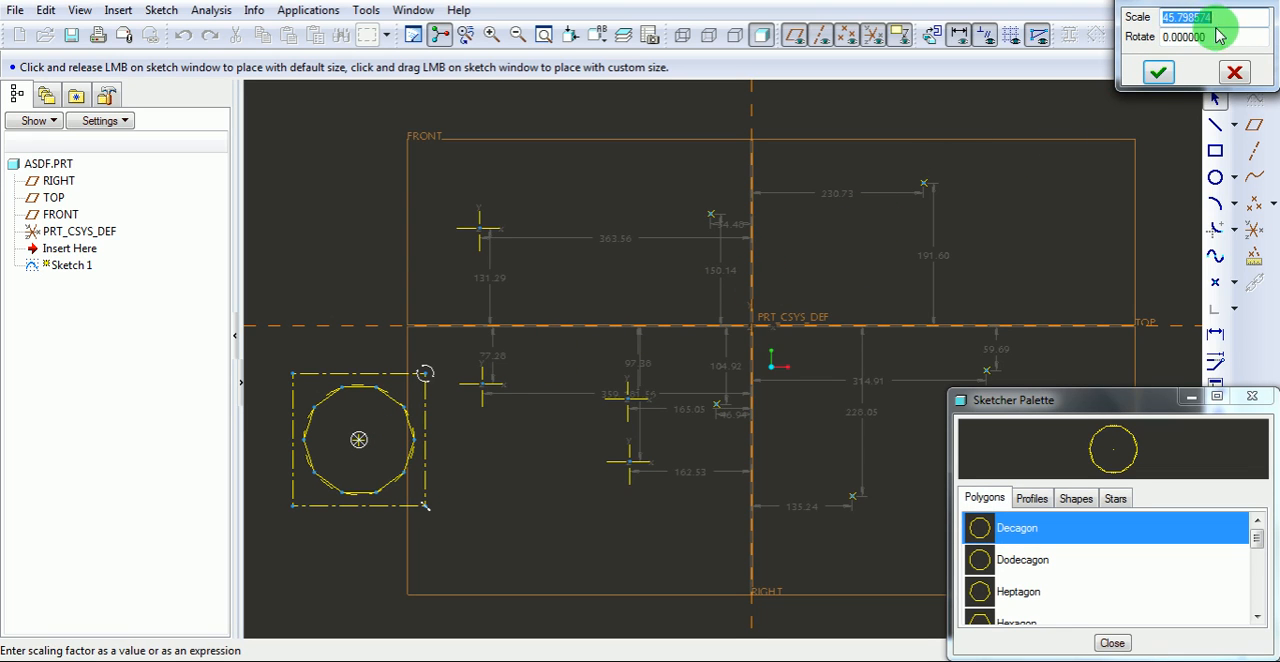
{"action": "left_click", "coordinate": [1157, 73]}
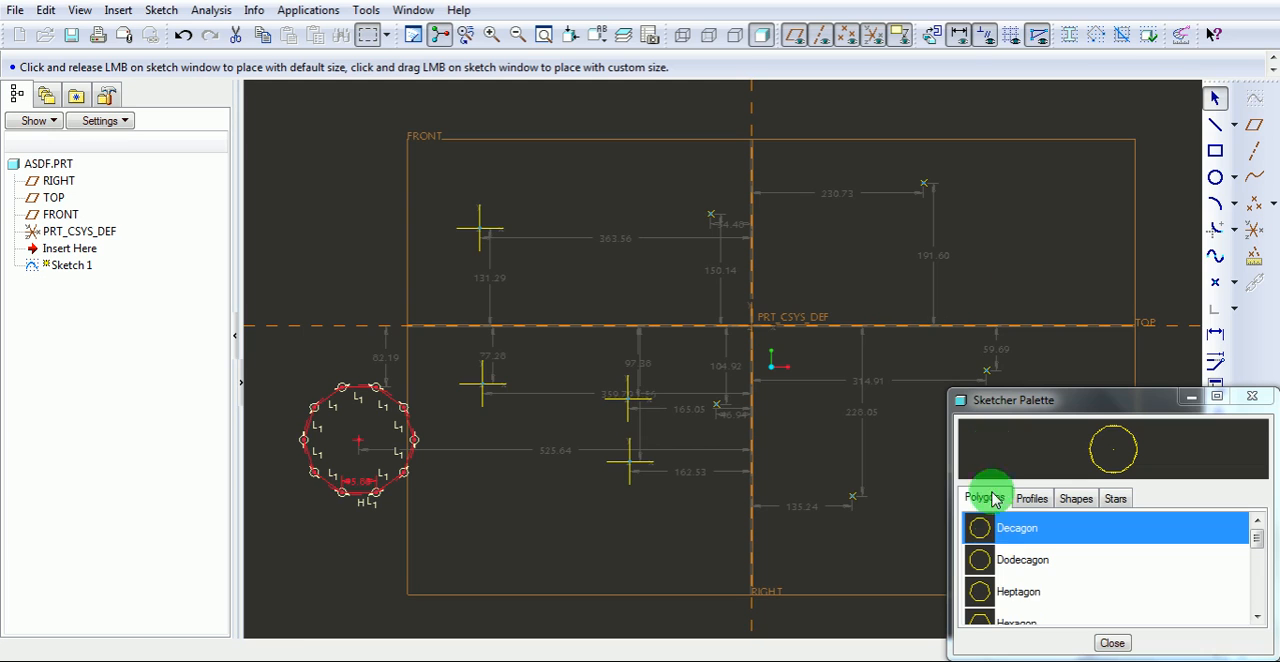
{"action": "left_click", "coordinate": [1114, 641]}
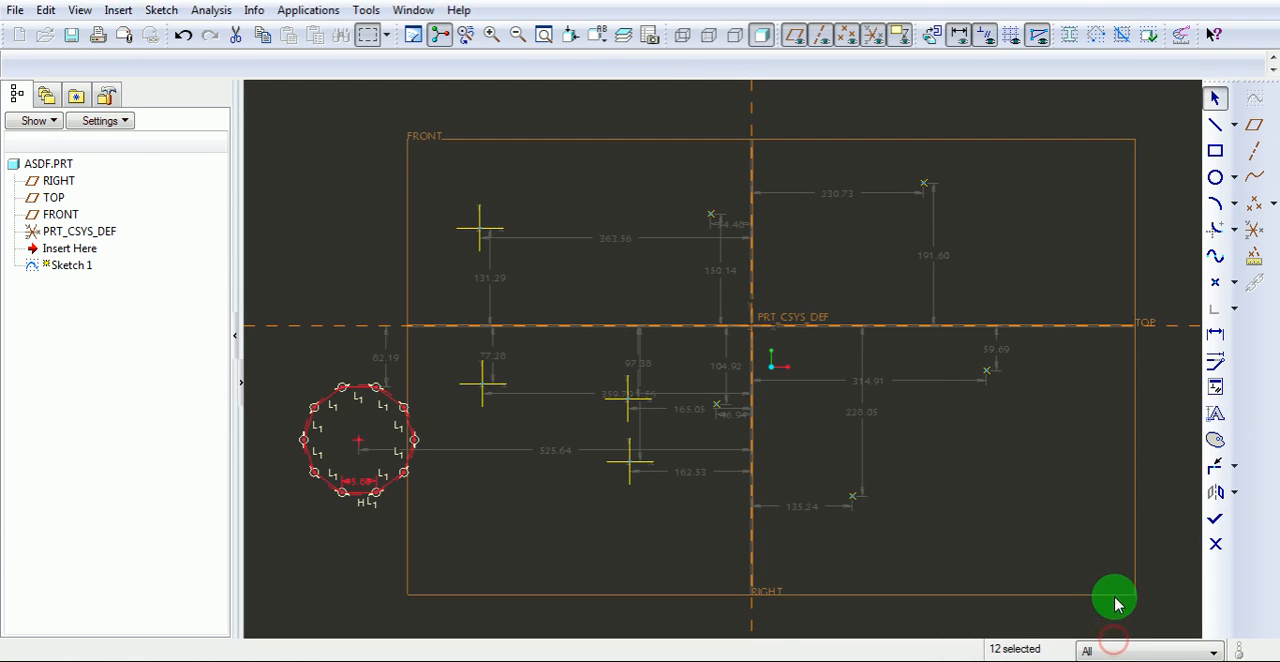
Start a sketch text below the horizontal reference and right of the vertical centerline, with a vertical height line of about 94, reading "asdfgh".
{"action": "left_click", "coordinate": [1216, 414]}
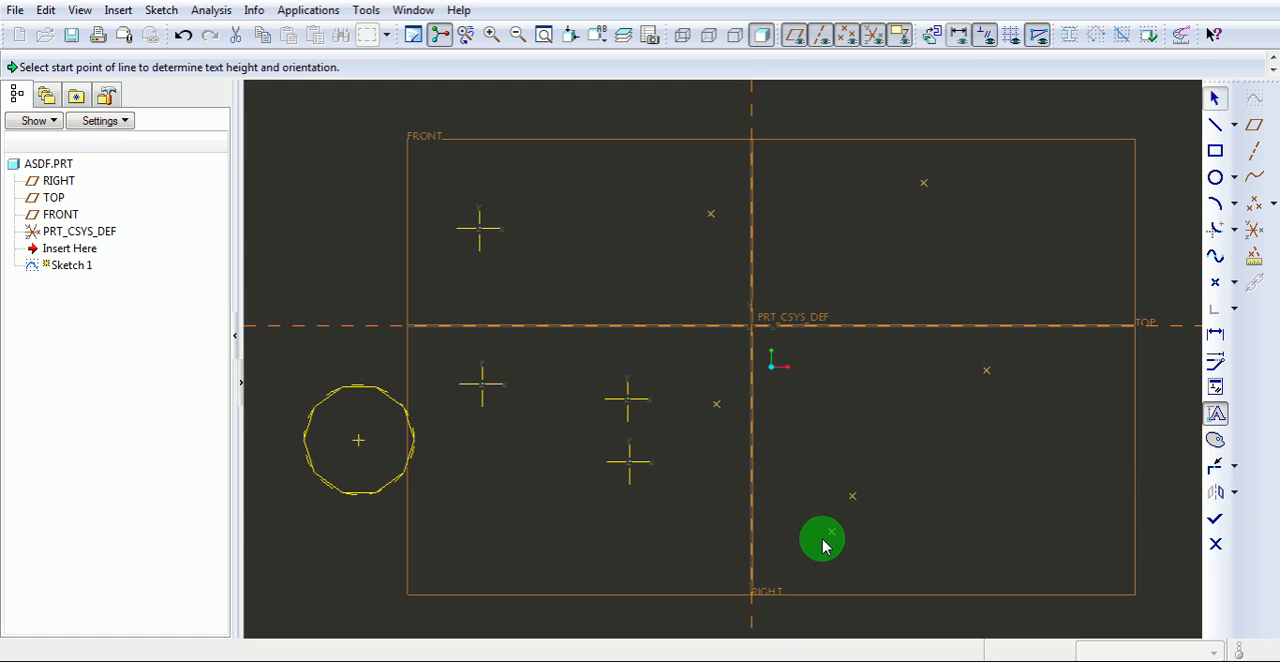
{"action": "left_click", "coordinate": [815, 542]}
{"action": "left_click", "coordinate": [815, 478]}
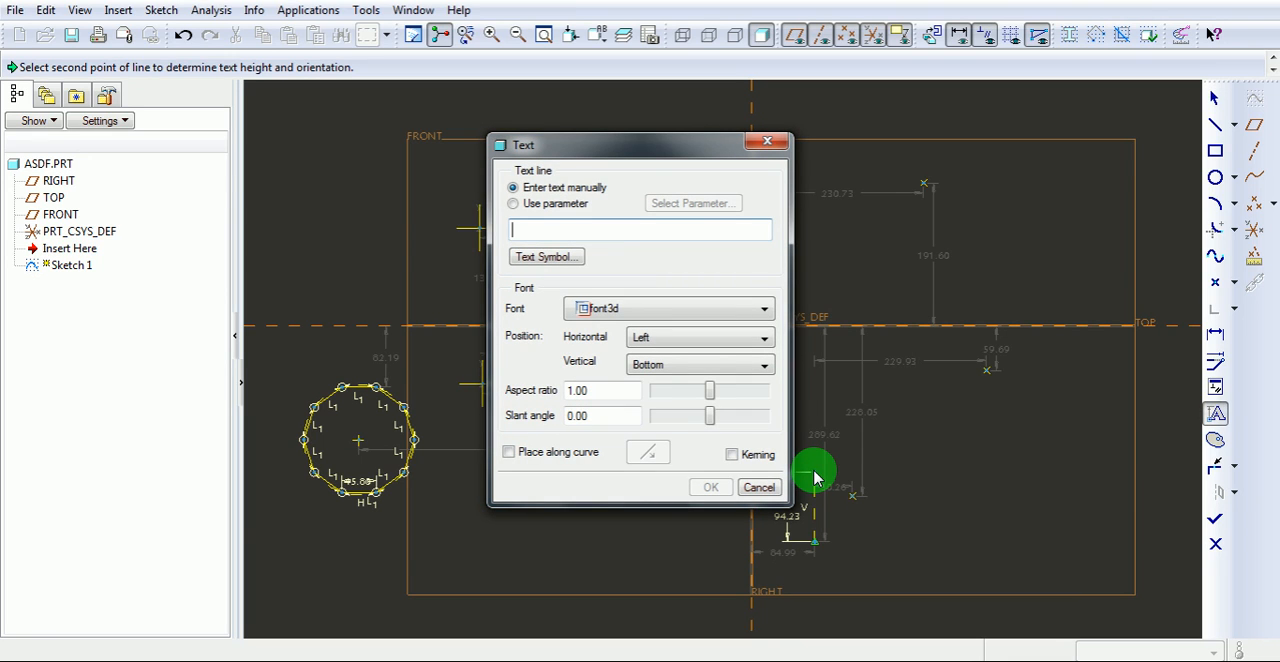
{"action": "type", "text": "asd"}
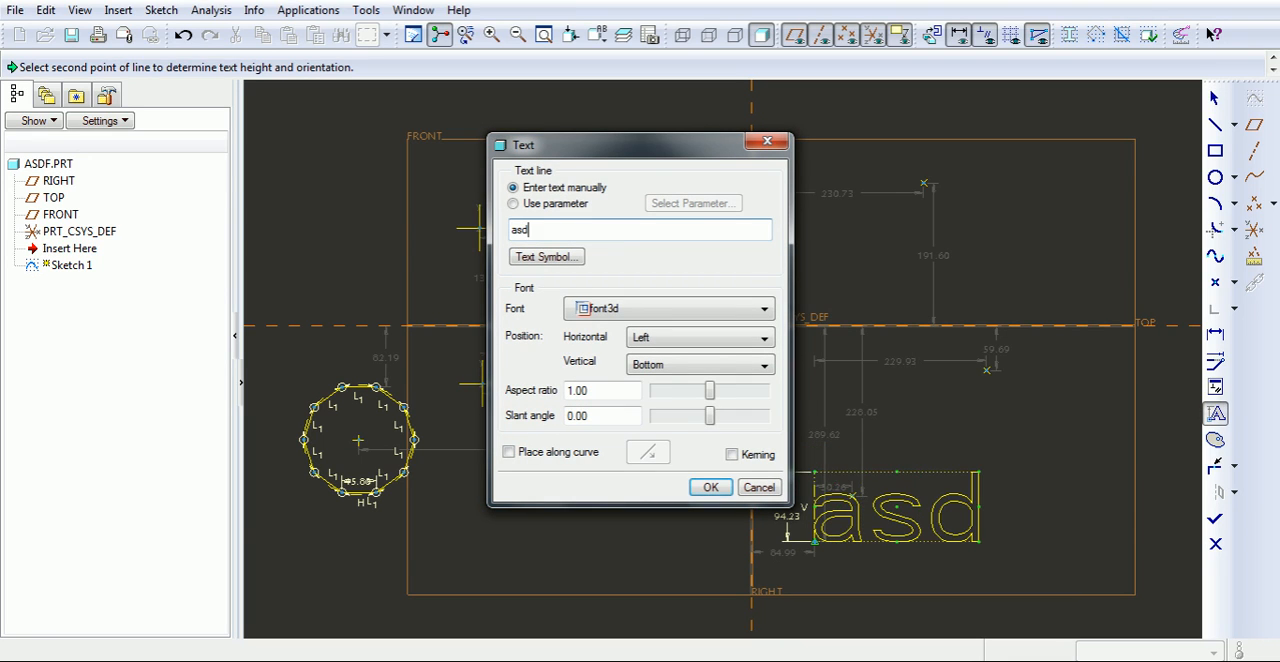
{"action": "type", "text": "fgh"}
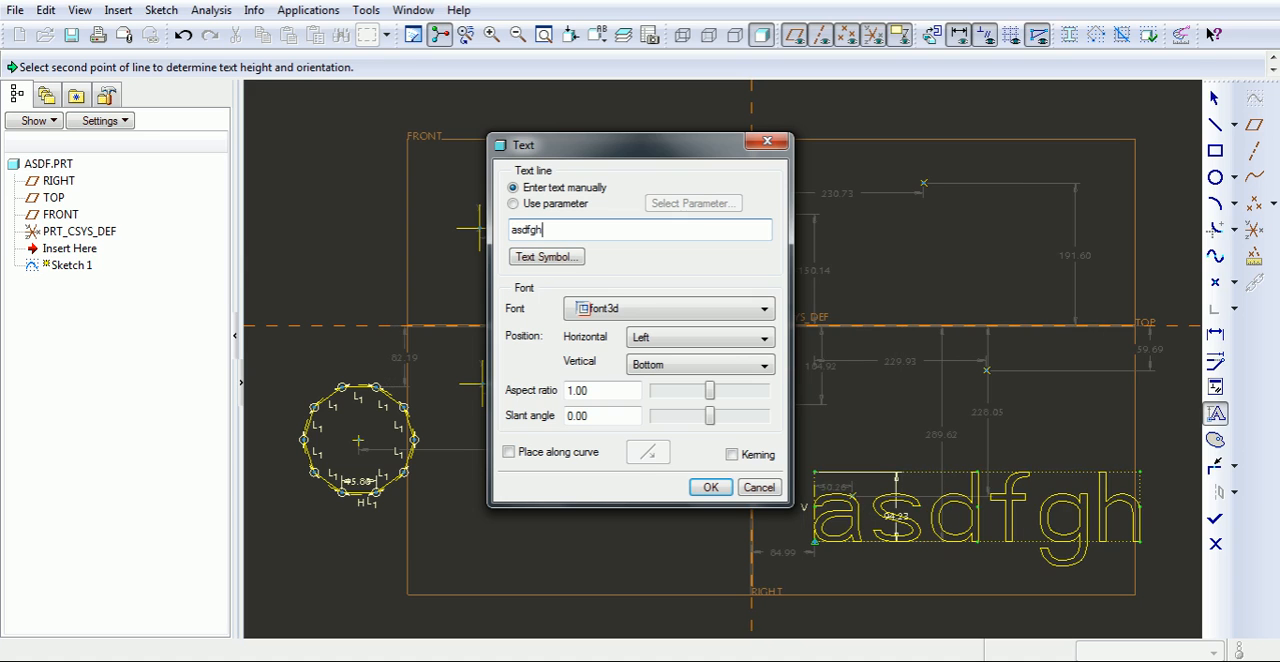
Try several fonts, set the text to Blueprint MT Bold with aspect ratio 1.12 and slant angle -16, and accept it.
{"action": "left_click", "coordinate": [745, 311]}
{"action": "left_click", "coordinate": [745, 311]}
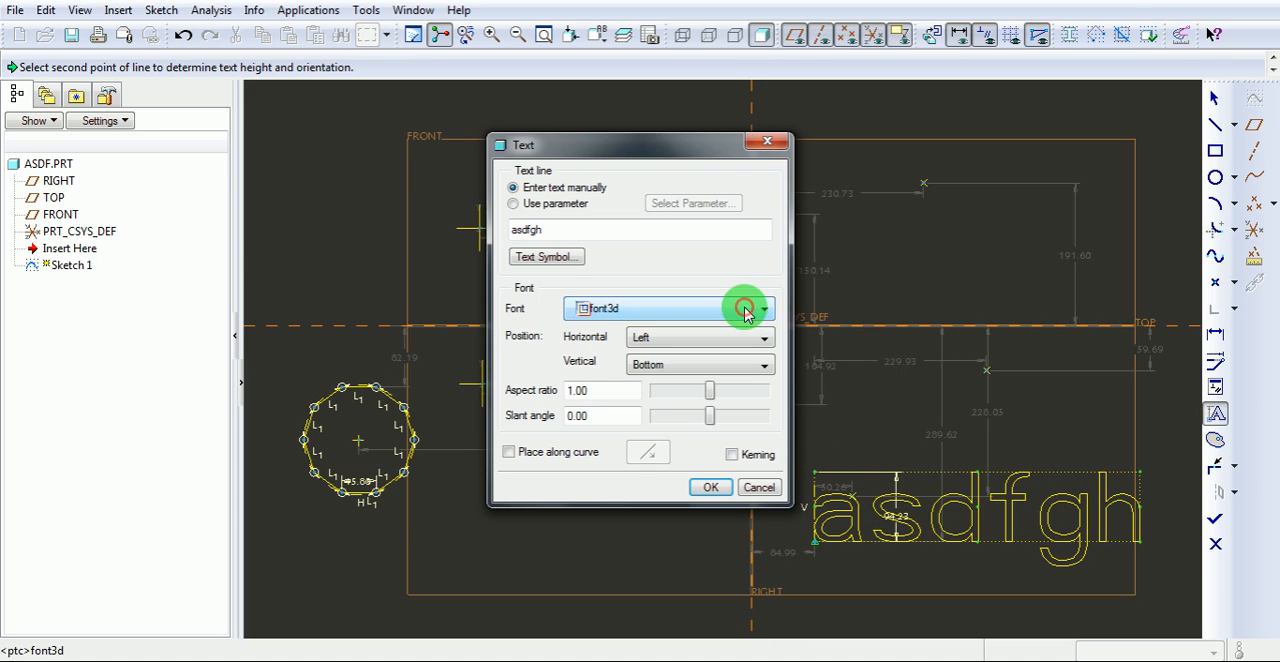
{"action": "scroll", "coordinate": [745, 313], "scroll_direction": "down", "scroll_amount": 1}
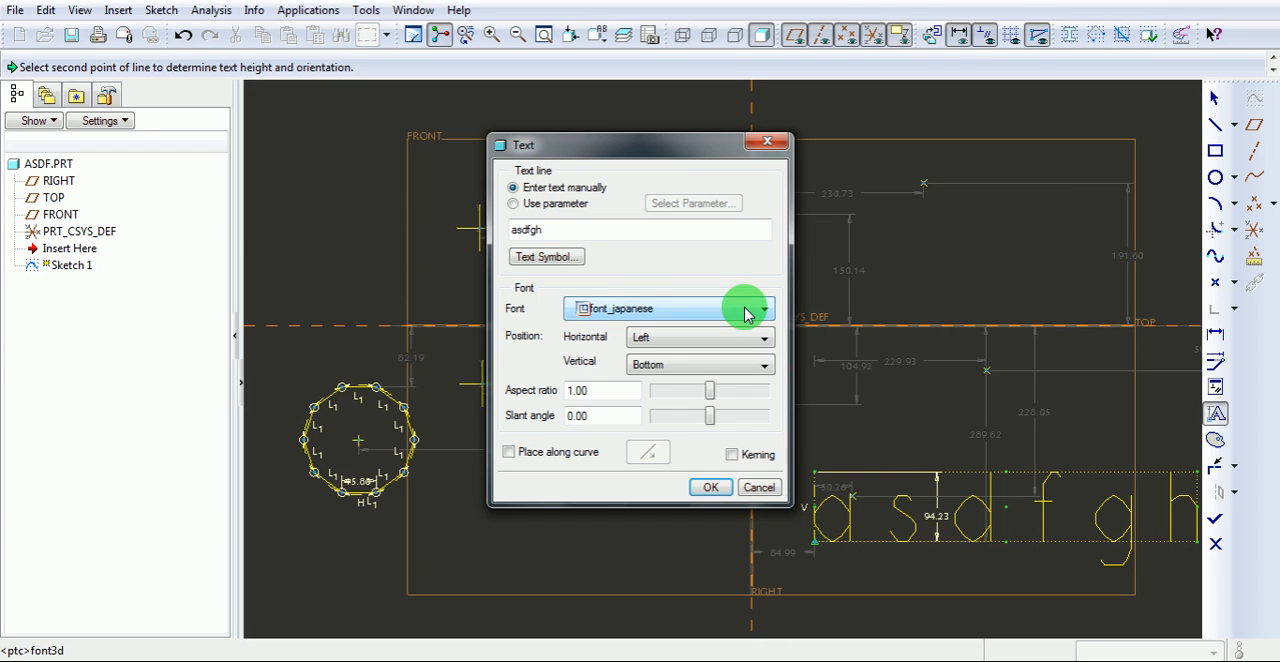
{"action": "scroll", "coordinate": [745, 313], "scroll_direction": "down", "scroll_amount": 3}
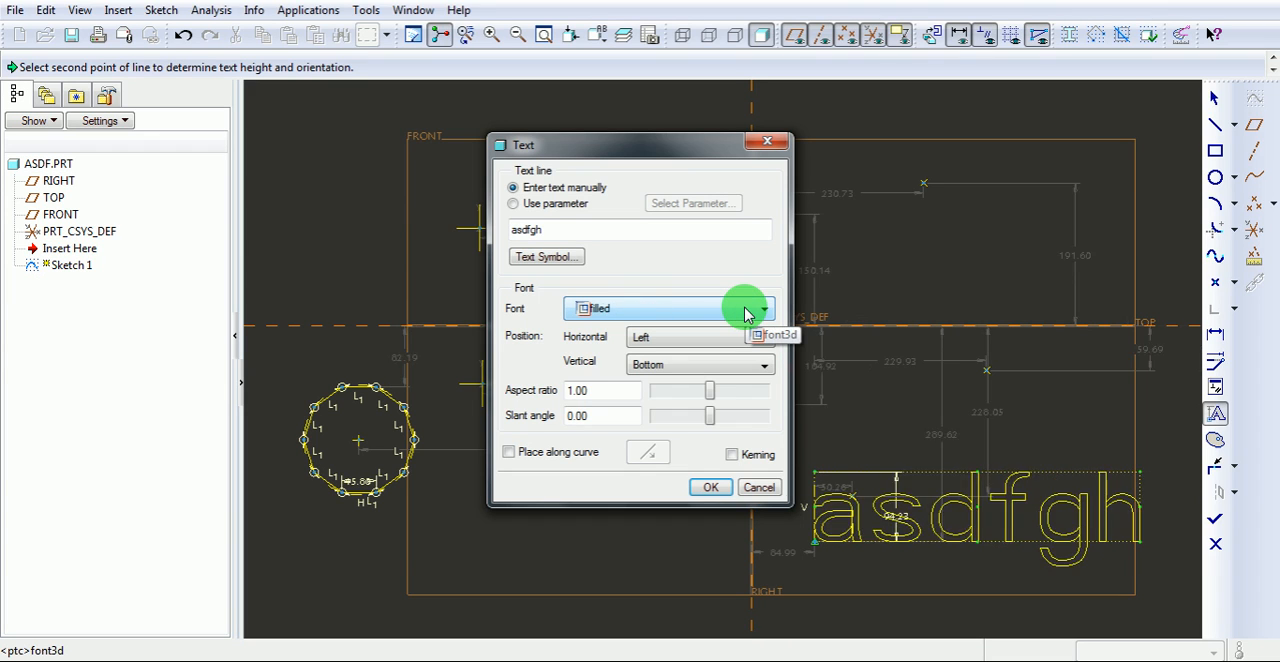
{"action": "scroll", "coordinate": [745, 313], "scroll_direction": "down", "scroll_amount": 1}
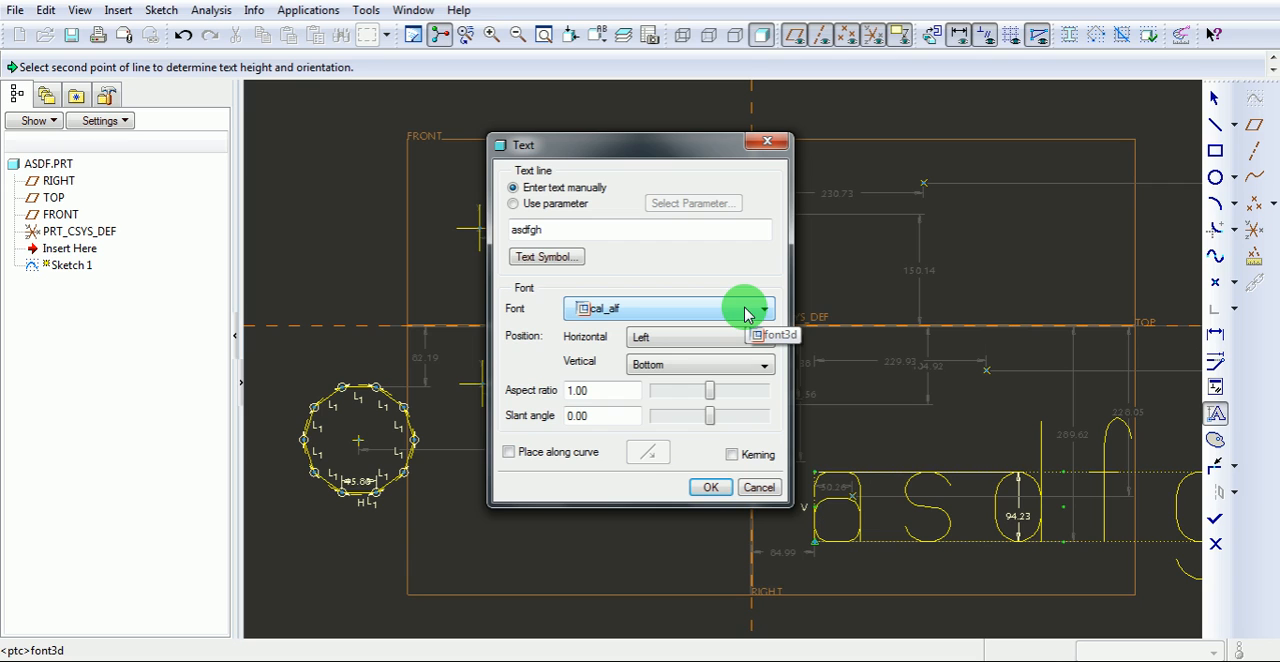
{"action": "scroll", "coordinate": [745, 313], "scroll_direction": "down", "scroll_amount": 1}
{"action": "scroll", "coordinate": [745, 313], "scroll_direction": "down", "scroll_amount": 2}
{"action": "scroll", "coordinate": [745, 313], "scroll_direction": "down", "scroll_amount": 5}
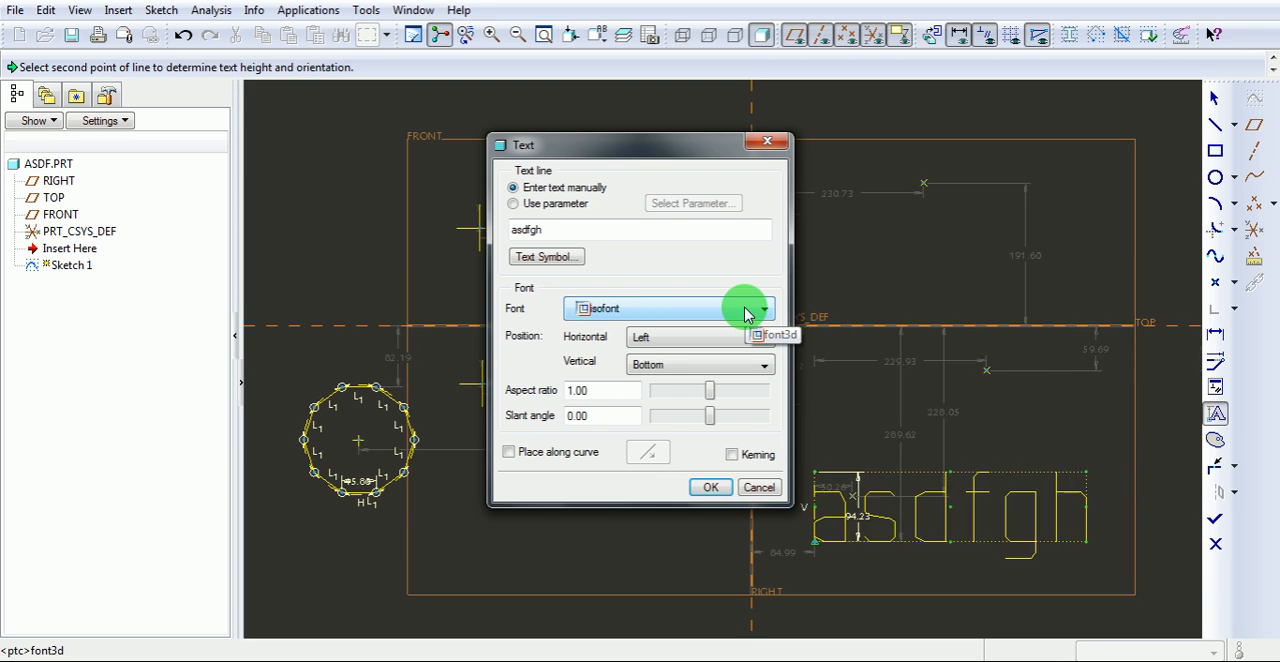
{"action": "scroll", "coordinate": [745, 313], "scroll_direction": "down", "scroll_amount": 1}
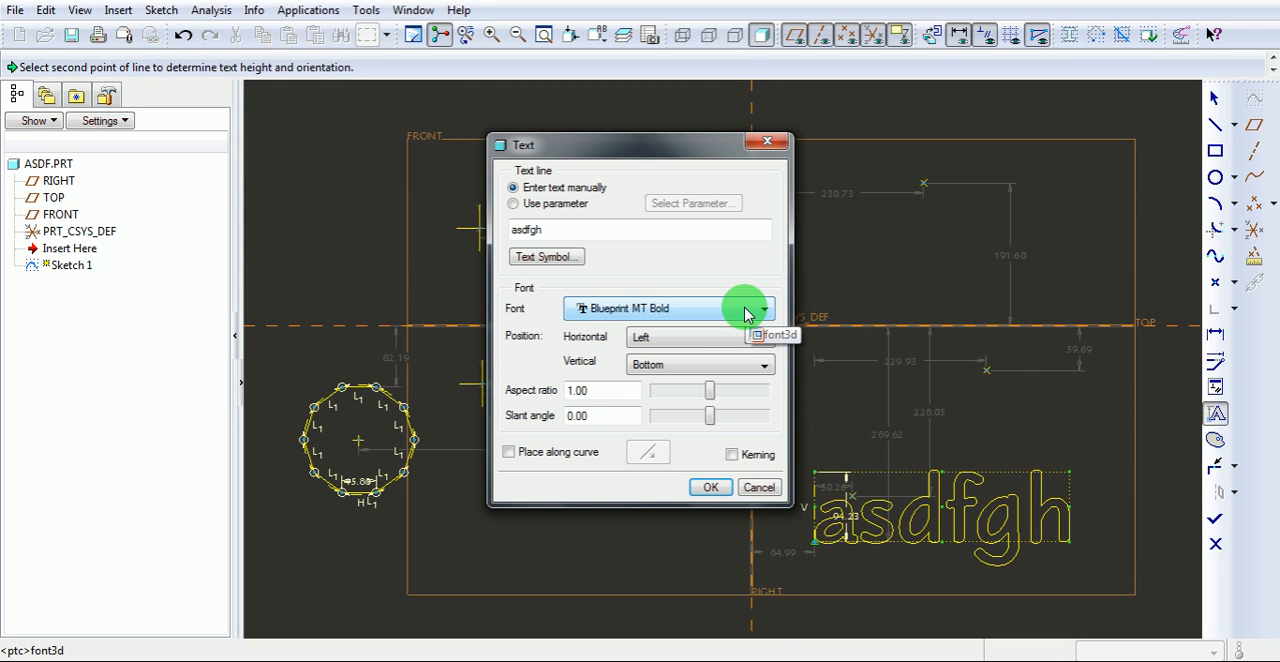
{"action": "mouse_move", "coordinate": [707, 400]}
{"action": "left_mouse_down"}
{"action": "mouse_move", "coordinate": [743, 400]}
{"action": "mouse_move", "coordinate": [687, 412]}
{"action": "mouse_move", "coordinate": [711, 405]}
{"action": "mouse_move", "coordinate": [734, 423]}
{"action": "mouse_move", "coordinate": [697, 427]}
{"action": "left_mouse_up"}
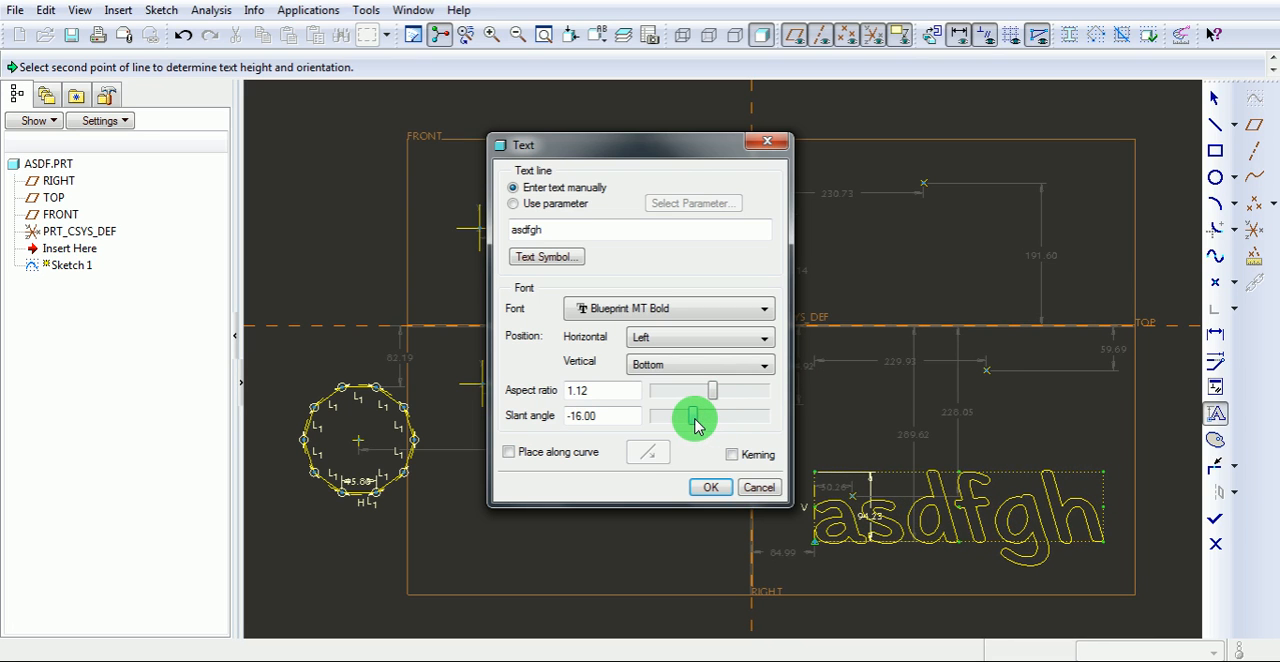
{"action": "left_click", "coordinate": [709, 487]}
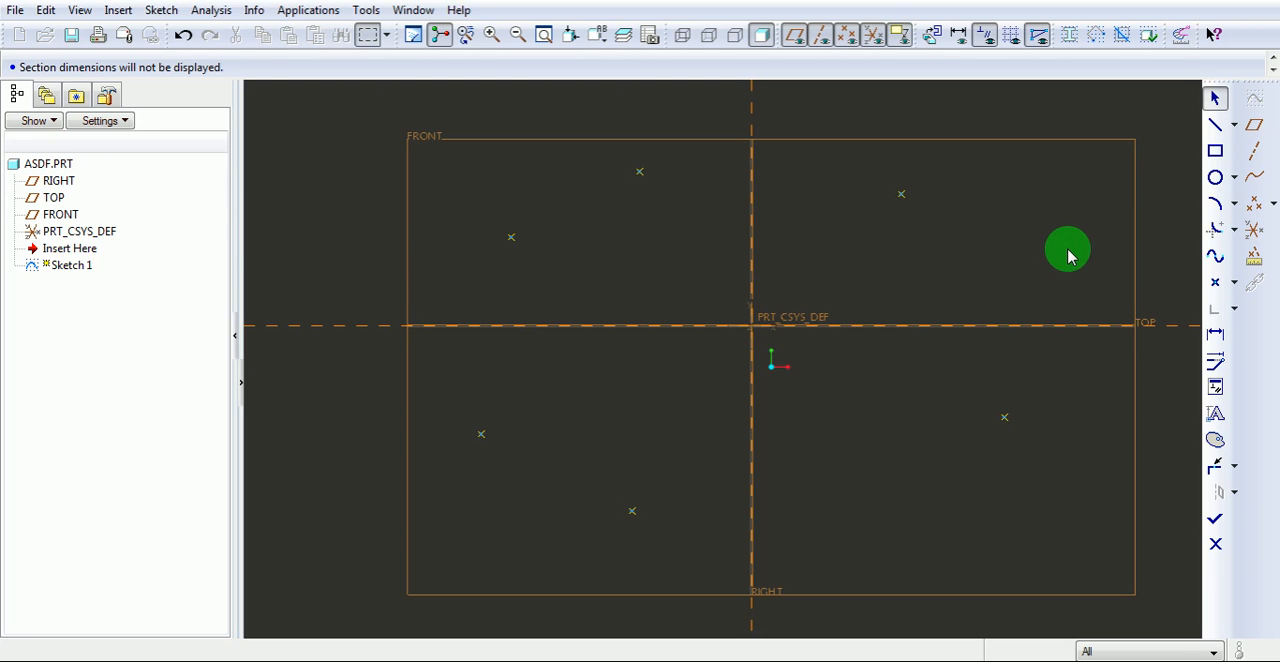
Draw an open spline clockwise through the six sketch points, from the upper-left point around to the lower-left point.
{"action": "left_click", "coordinate": [1215, 257]}
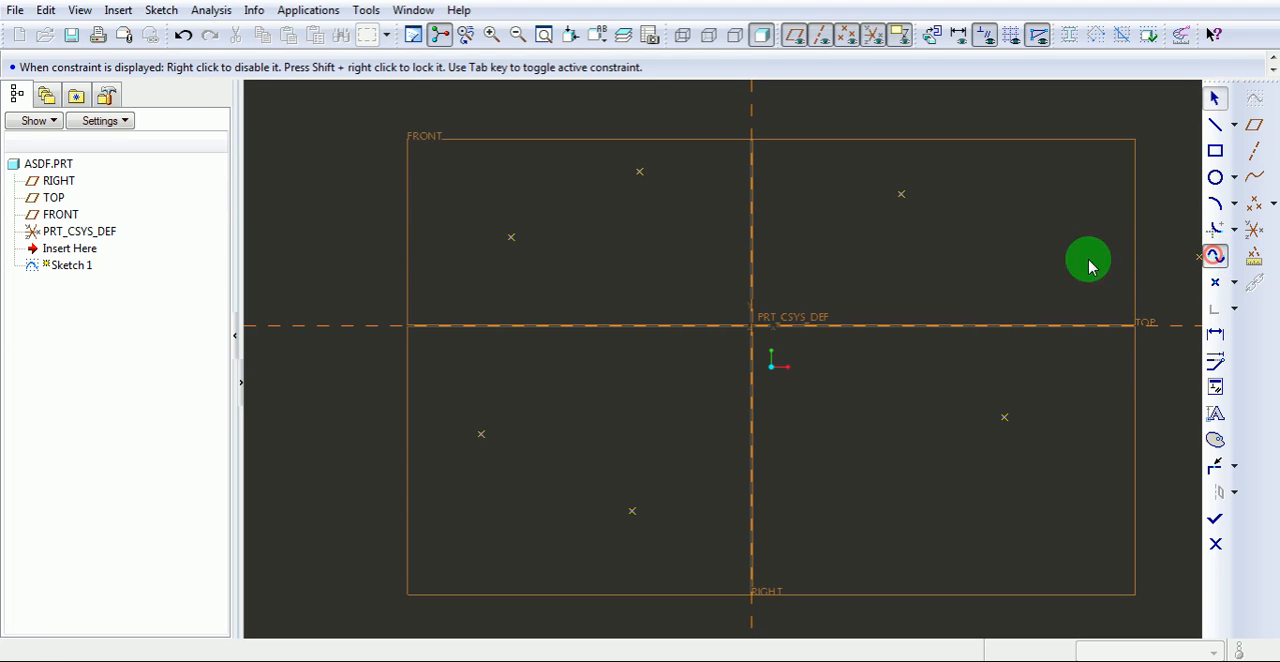
{"action": "left_click", "coordinate": [511, 238]}
{"action": "left_click", "coordinate": [640, 172]}
{"action": "left_click", "coordinate": [901, 195]}
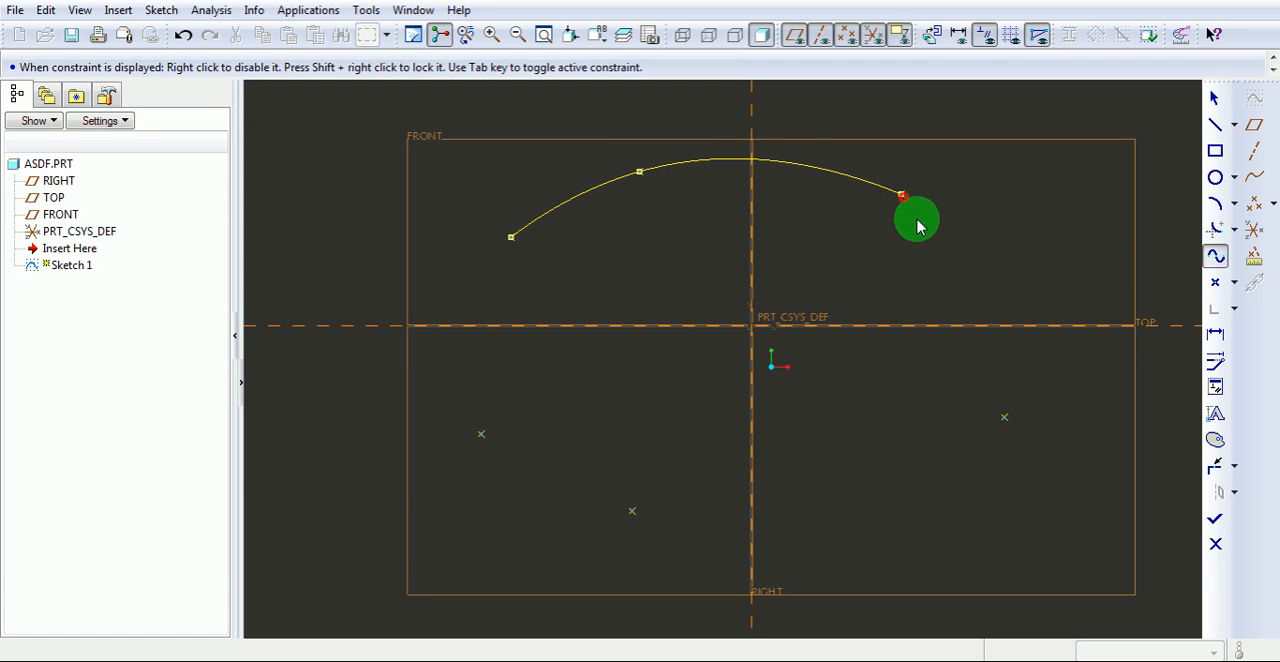
{"action": "left_click", "coordinate": [1004, 417]}
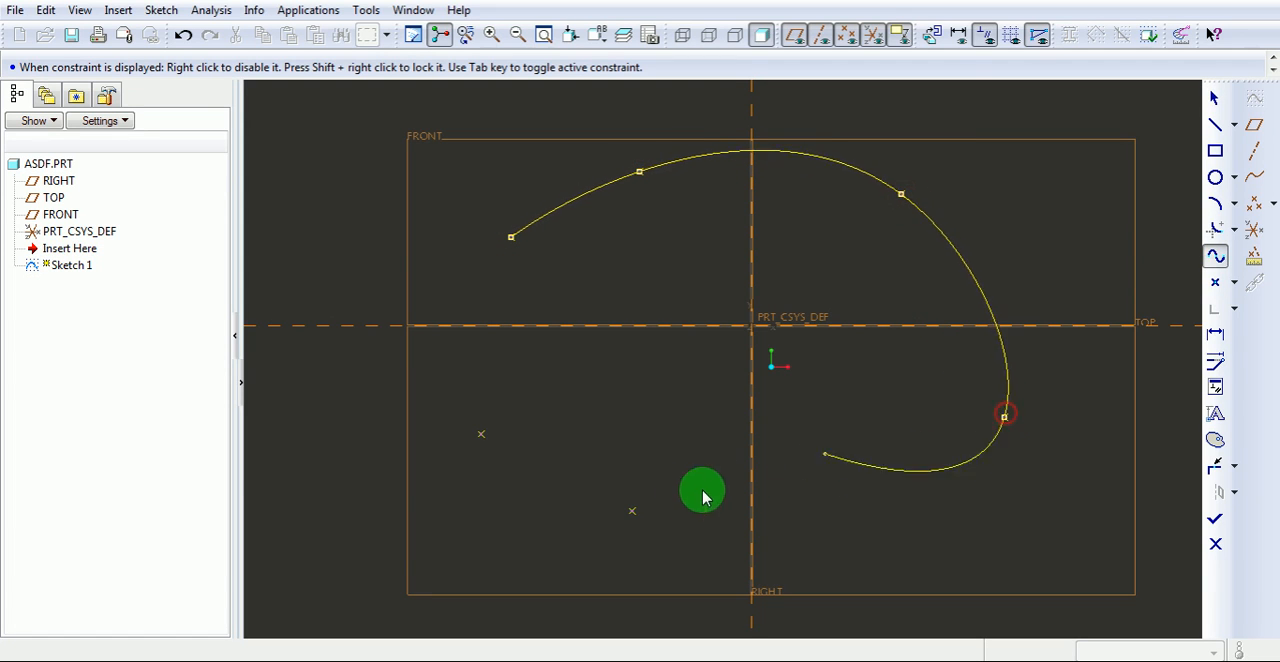
{"action": "left_click", "coordinate": [632, 512]}
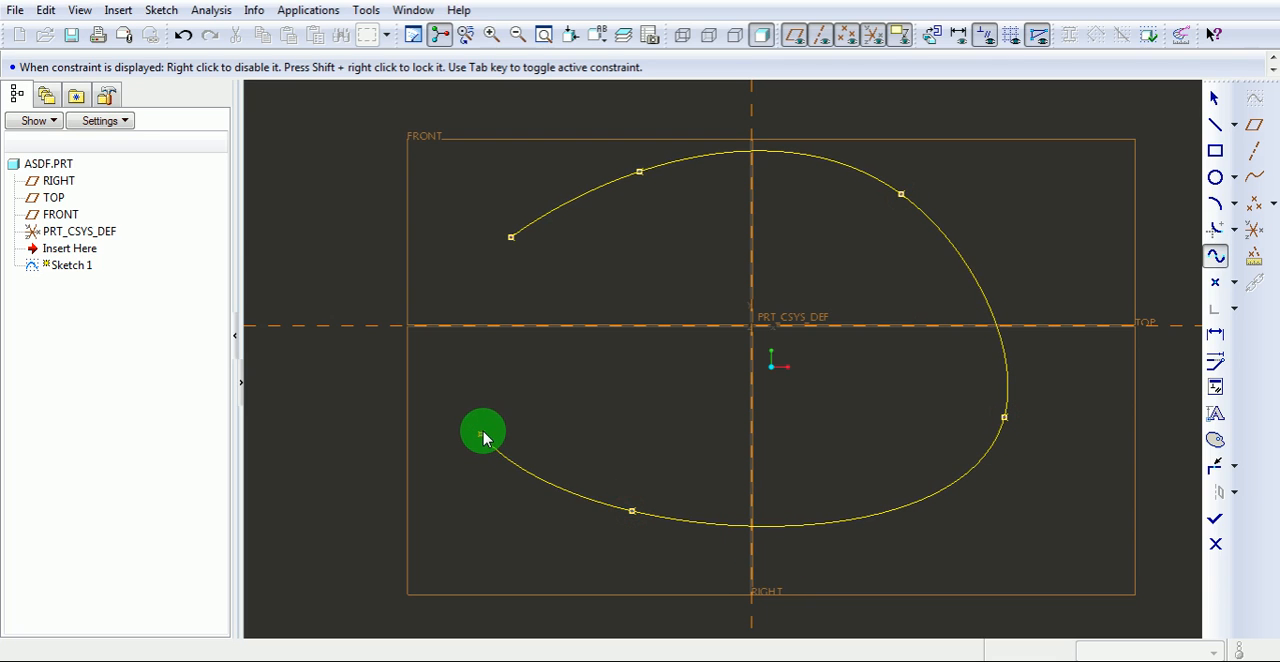
{"action": "left_click", "coordinate": [481, 435]}
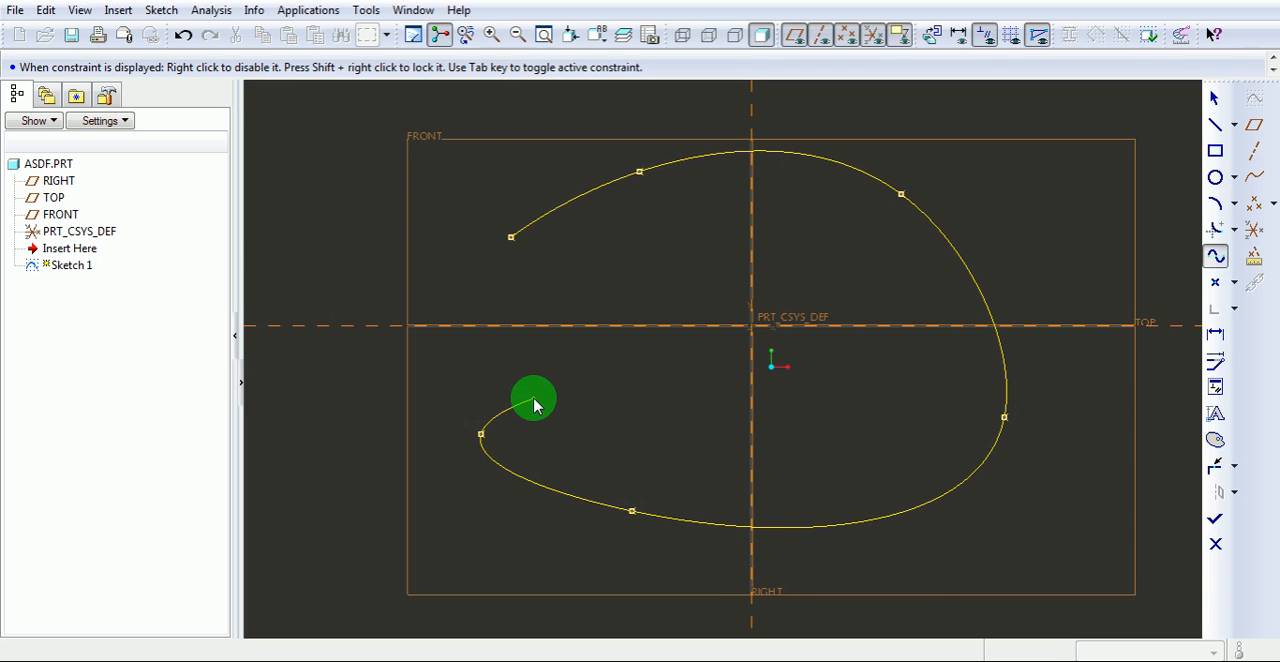
{"action": "middle_click", "coordinate": [530, 400]}
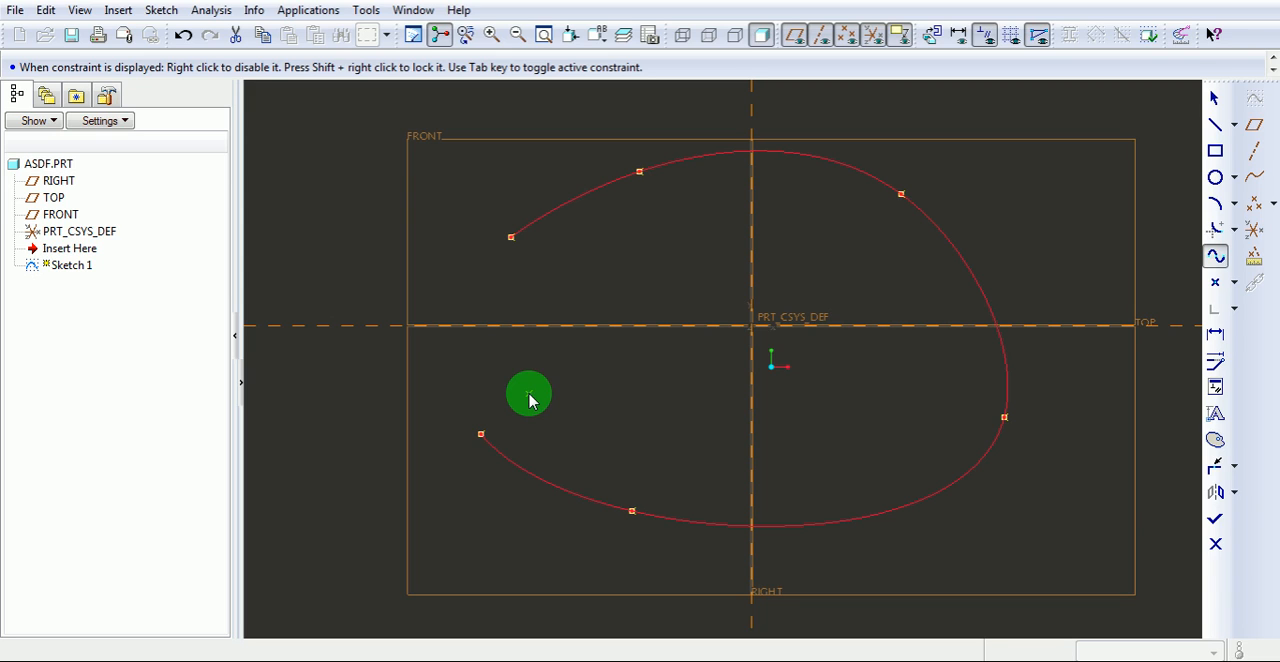
{"action": "middle_click", "coordinate": [530, 400]}
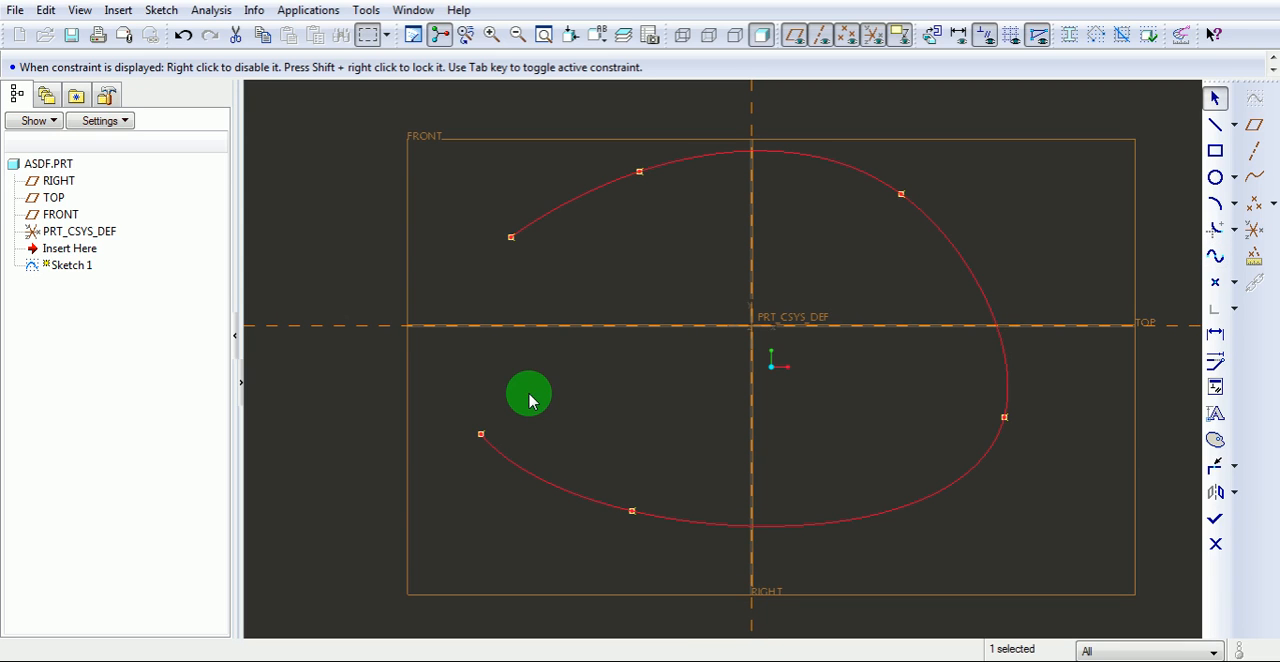